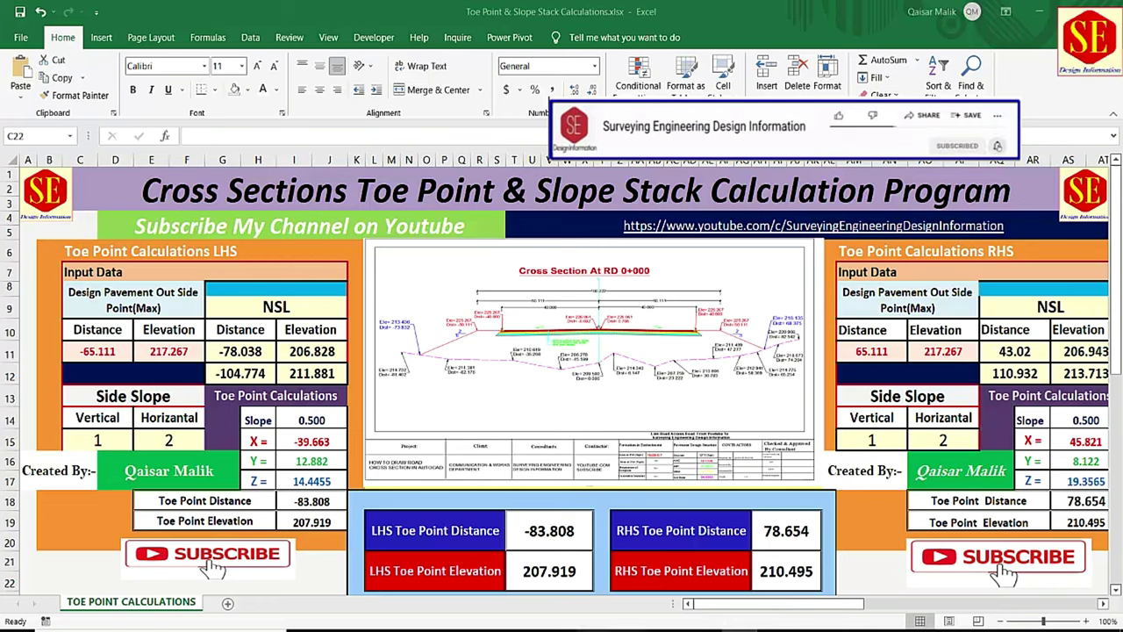
- Open the 0+000.png cross-section image in Photos from the taskbar preview
{"action": "mouse_move", "coordinate": [614, 629]}
{"action": "left_click", "coordinate": [510, 573]}
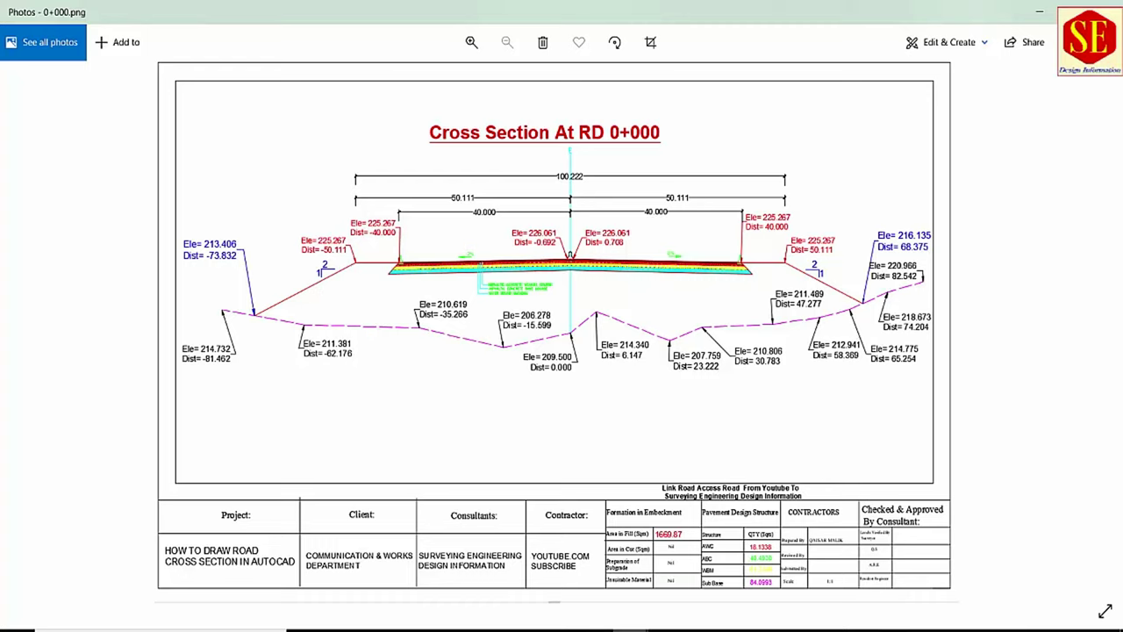
- Flip through the 0+020, 0+040, 0+020 and 0+000 cross-section images, then return to the Excel workbook
{"action": "mouse_move", "coordinate": [636, 628]}
{"action": "left_click", "coordinate": [654, 564]}
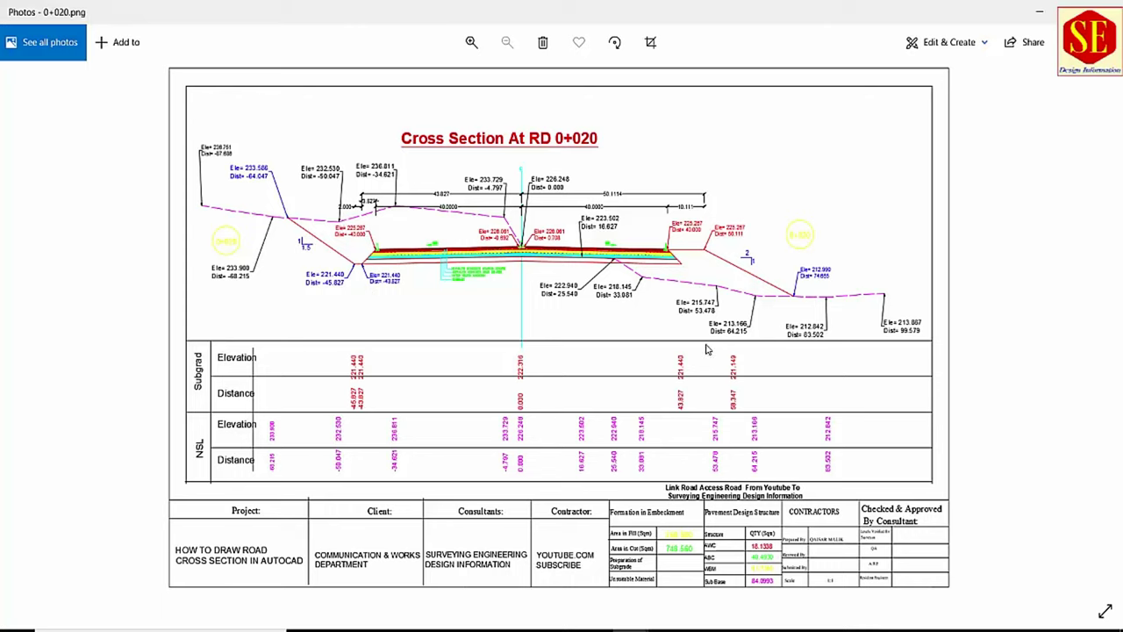
{"action": "mouse_move", "coordinate": [630, 628]}
{"action": "left_click", "coordinate": [771, 566]}
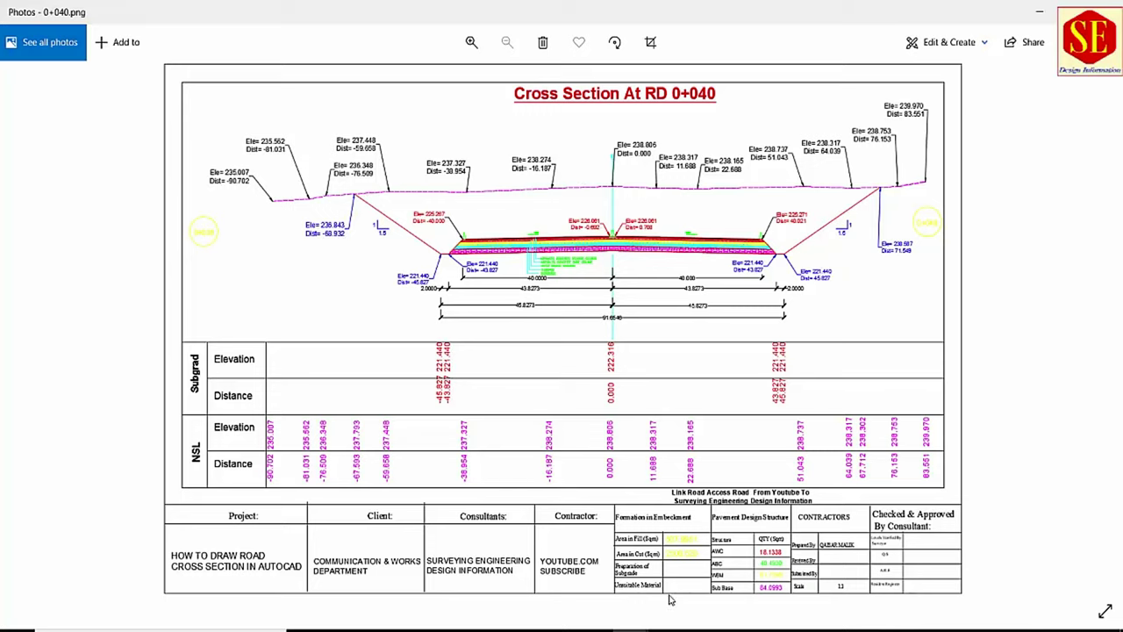
{"action": "mouse_move", "coordinate": [630, 628]}
{"action": "left_click", "coordinate": [603, 562]}
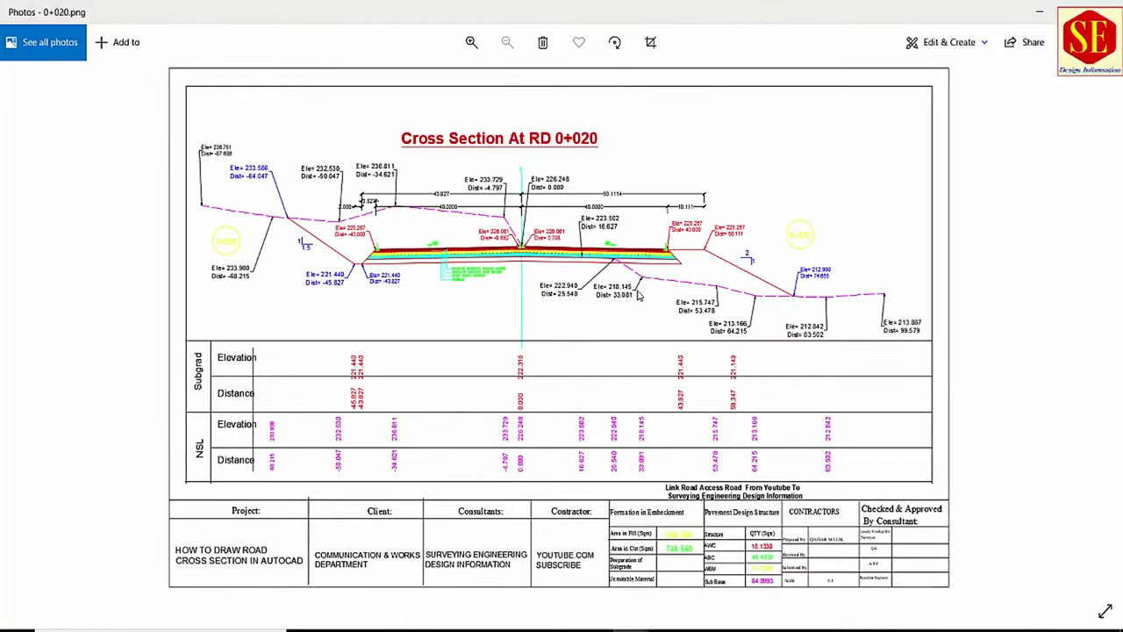
{"action": "left_click", "coordinate": [504, 569]}
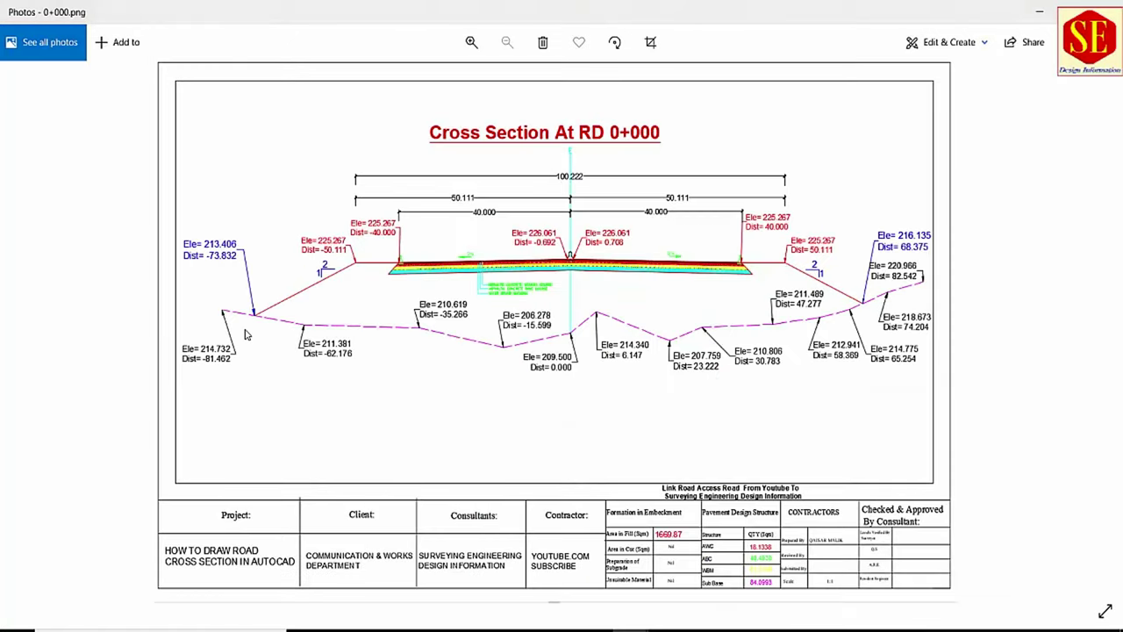
{"action": "left_click", "coordinate": [594, 628]}
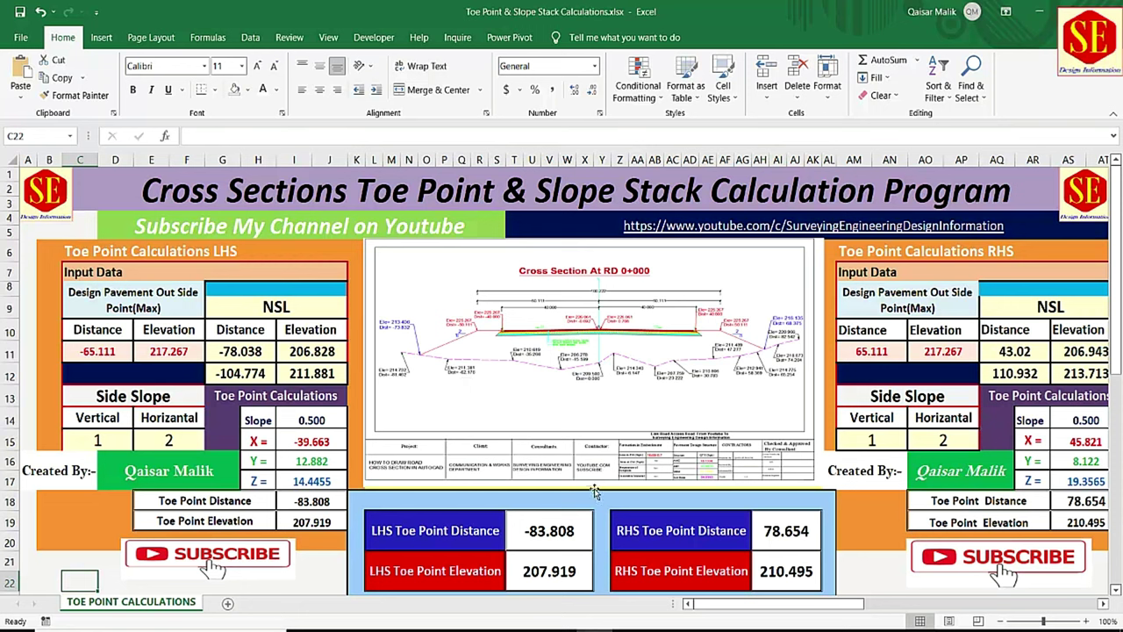
{"action": "left_click", "coordinate": [430, 526]}
{"action": "left_click", "coordinate": [539, 539]}
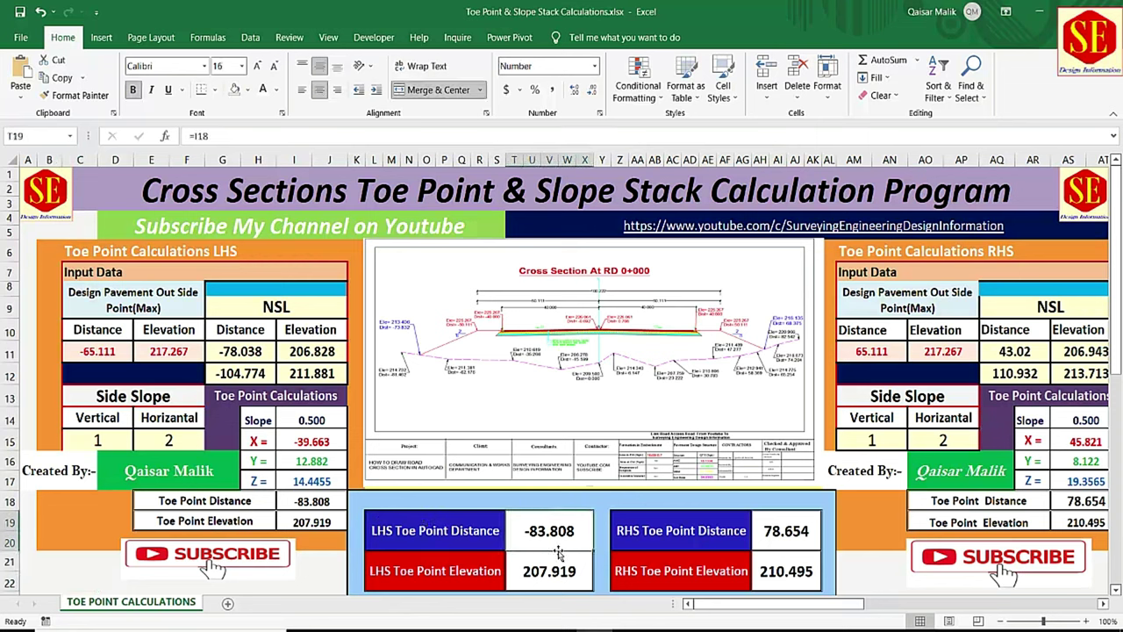
{"action": "left_click", "coordinate": [452, 575]}
{"action": "left_click", "coordinate": [552, 572]}
{"action": "left_click", "coordinate": [667, 535]}
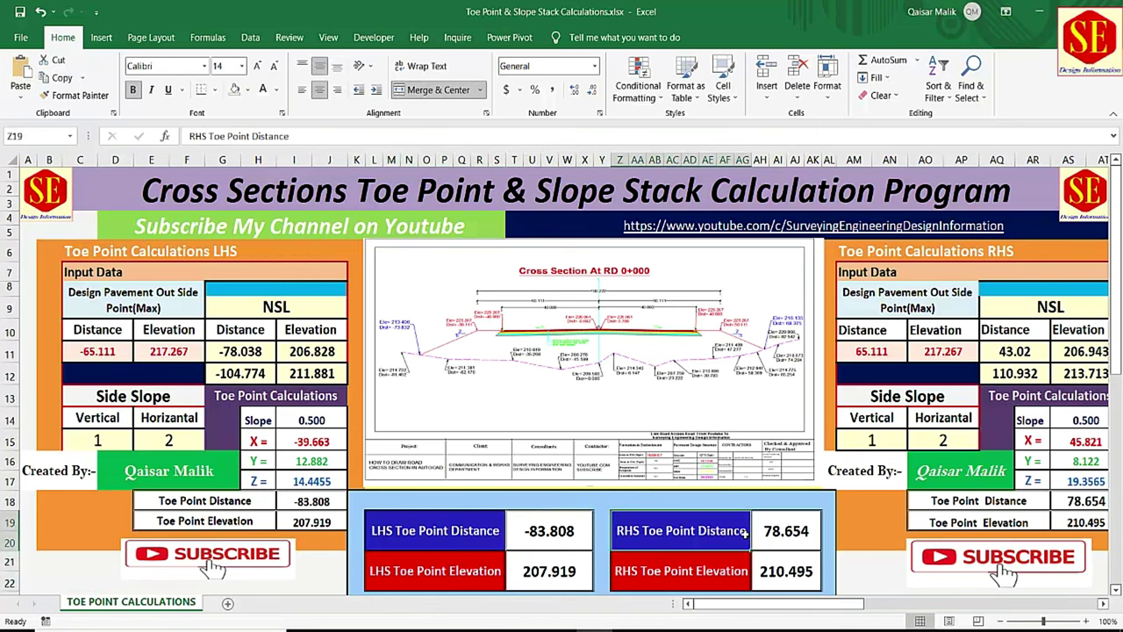
{"action": "left_click", "coordinate": [792, 530]}
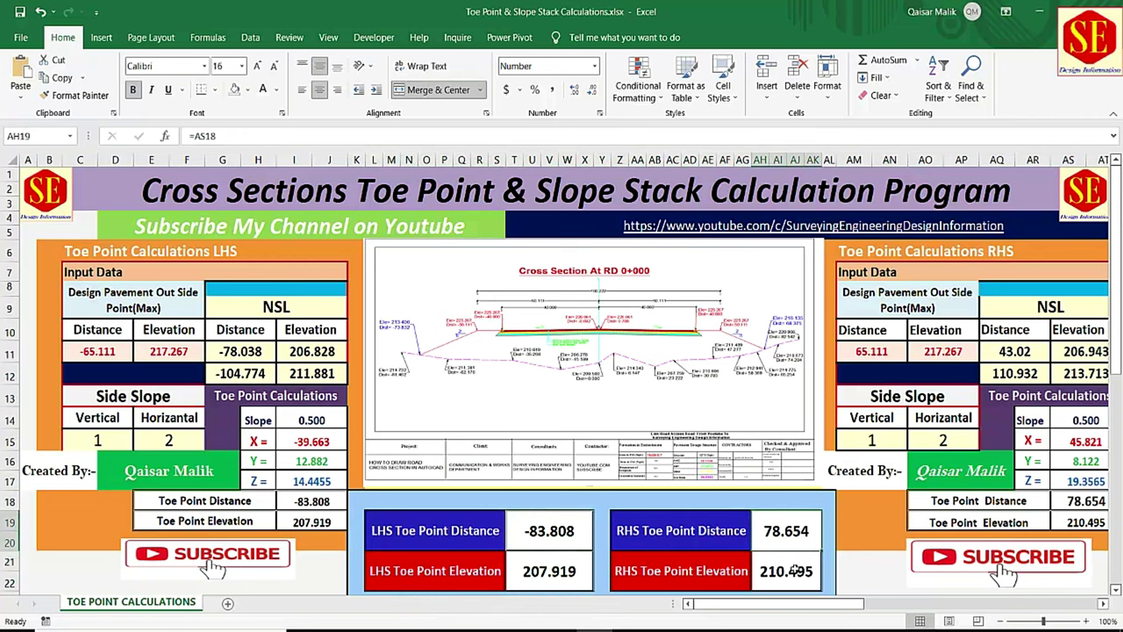
{"action": "left_click", "coordinate": [794, 571]}
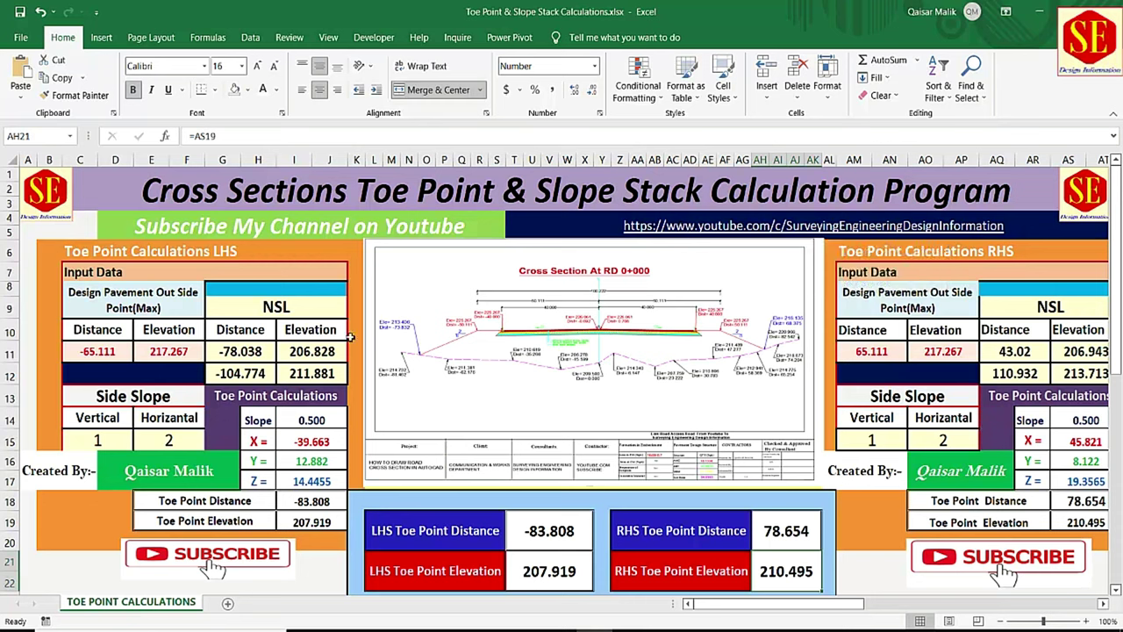
{"action": "left_click", "coordinate": [97, 273]}
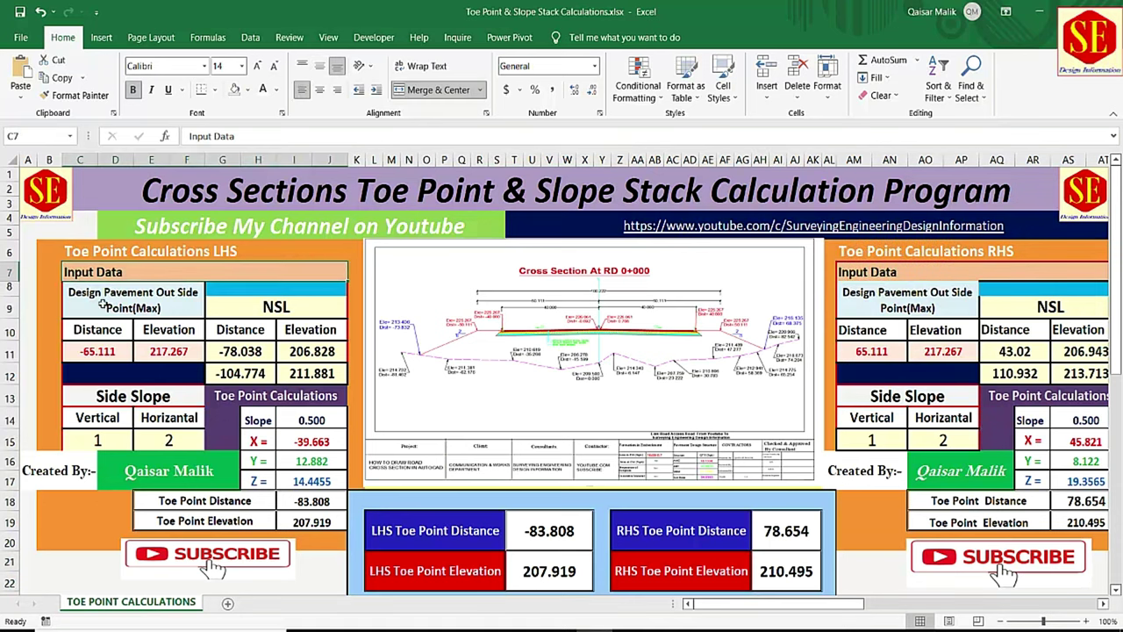
{"action": "left_click", "coordinate": [105, 302]}
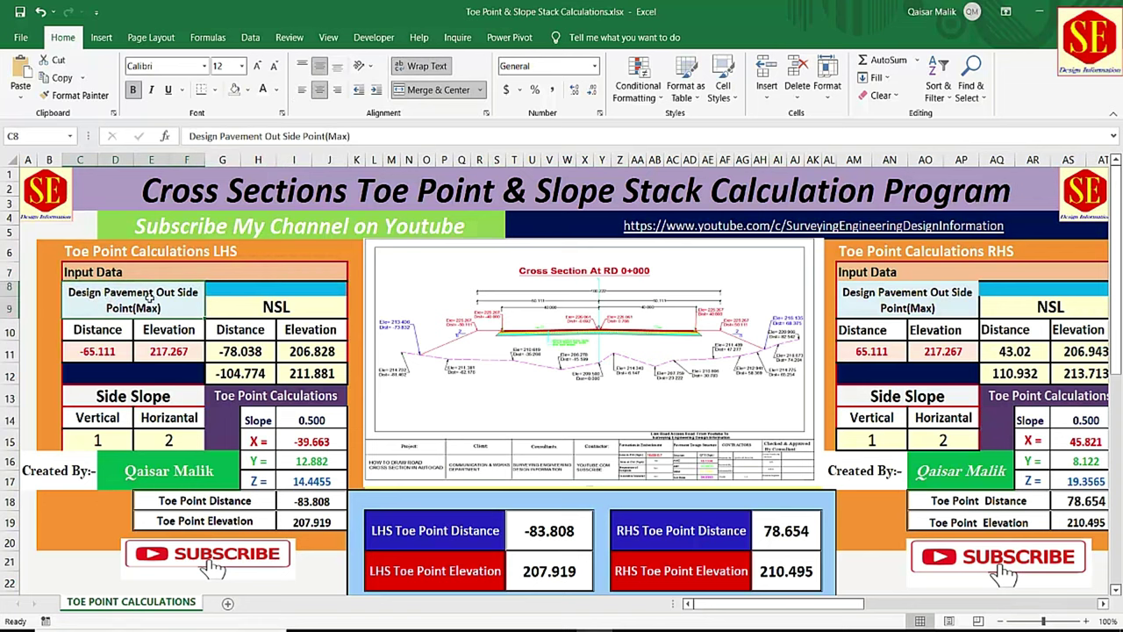
{"action": "left_click", "coordinate": [97, 329]}
{"action": "mouse_move", "coordinate": [628, 627]}
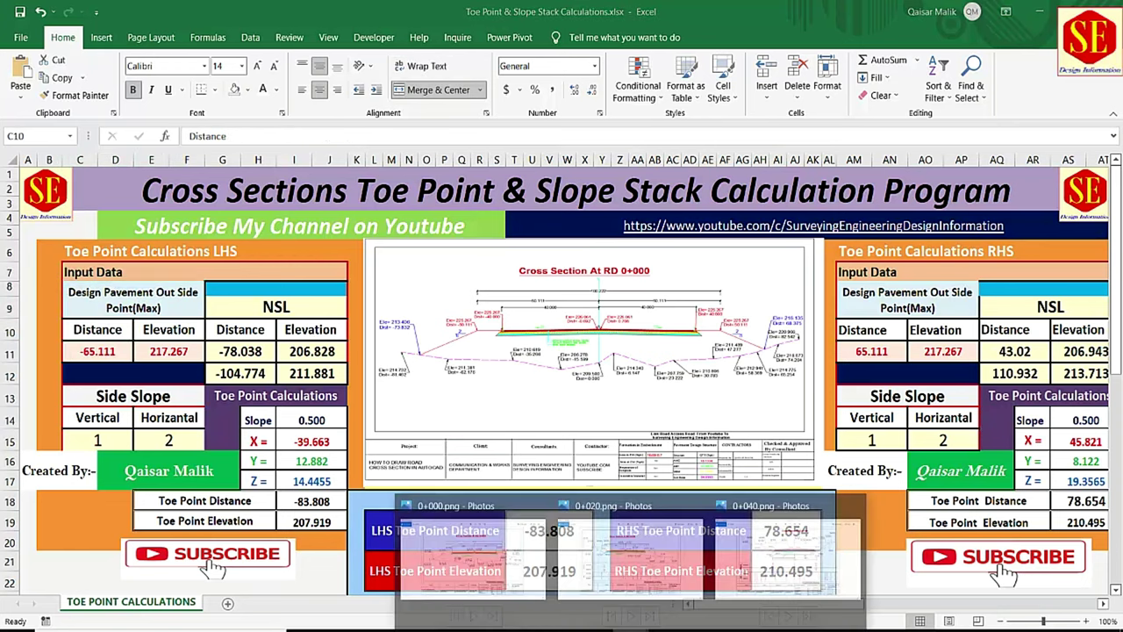
{"action": "left_click", "coordinate": [424, 555]}
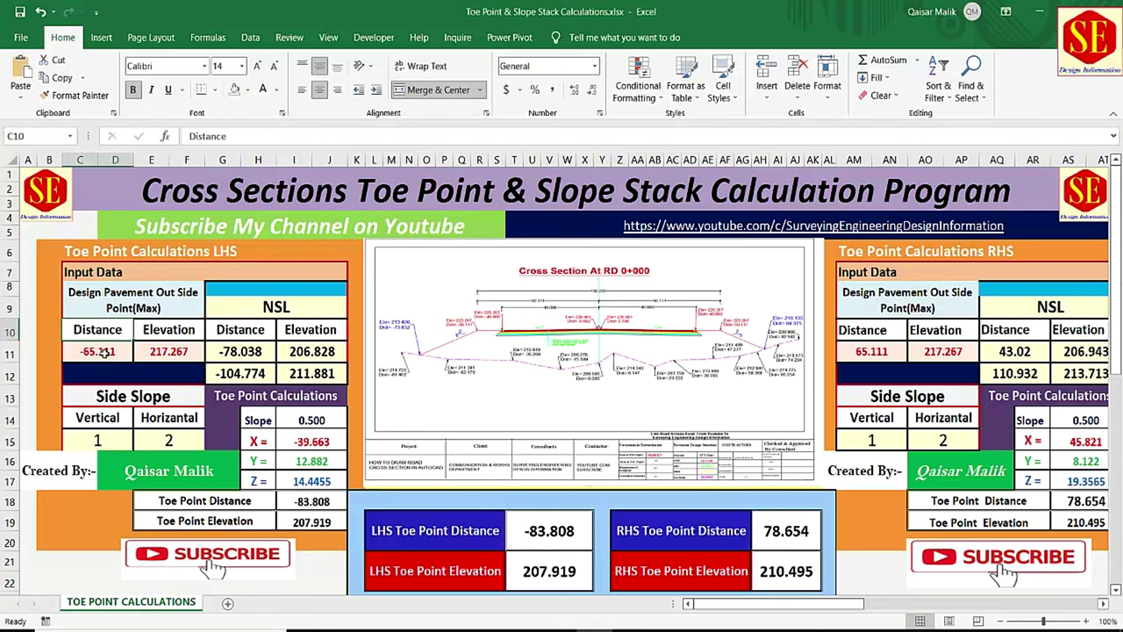
{"action": "left_click_drag", "start_coordinate": [104, 353], "coordinate": [165, 352]}
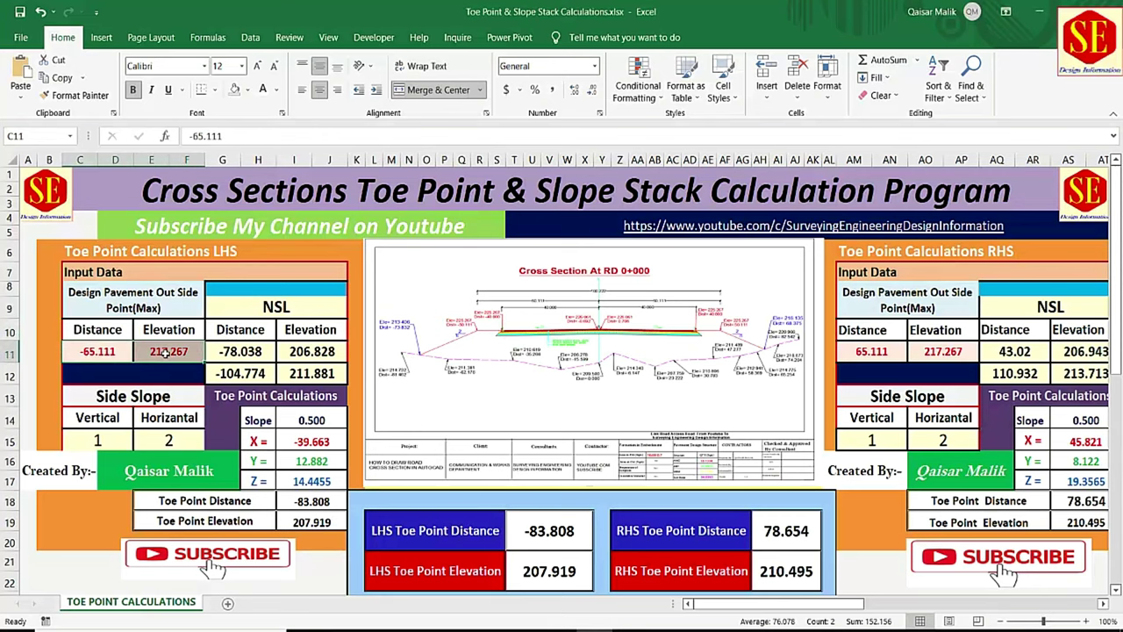
- Clear the LHS pavement out side values and the LHS NSL distance and elevation values
{"action": "key", "text": "Delete"}
{"action": "left_click", "coordinate": [303, 306]}
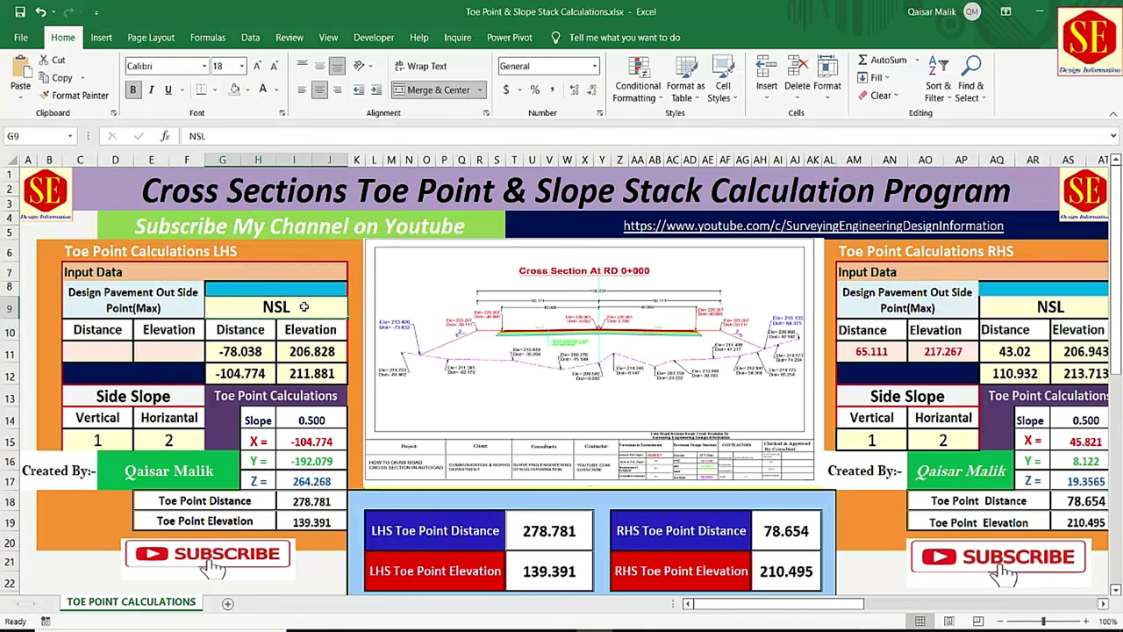
{"action": "left_click_drag", "start_coordinate": [224, 362], "coordinate": [314, 363]}
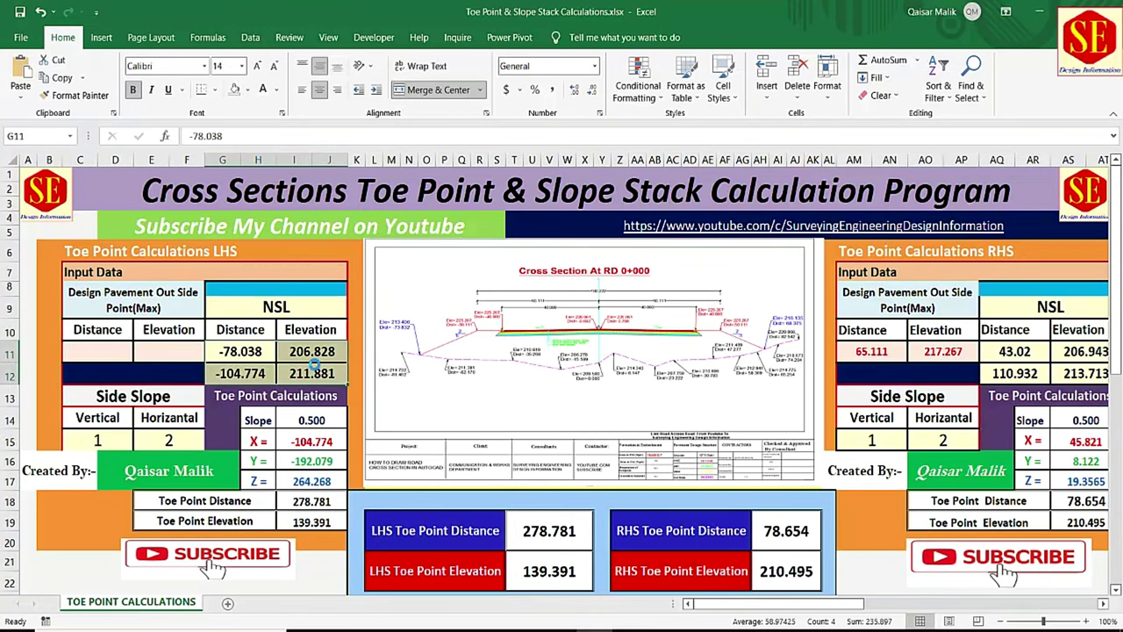
{"action": "key", "text": "Delete"}
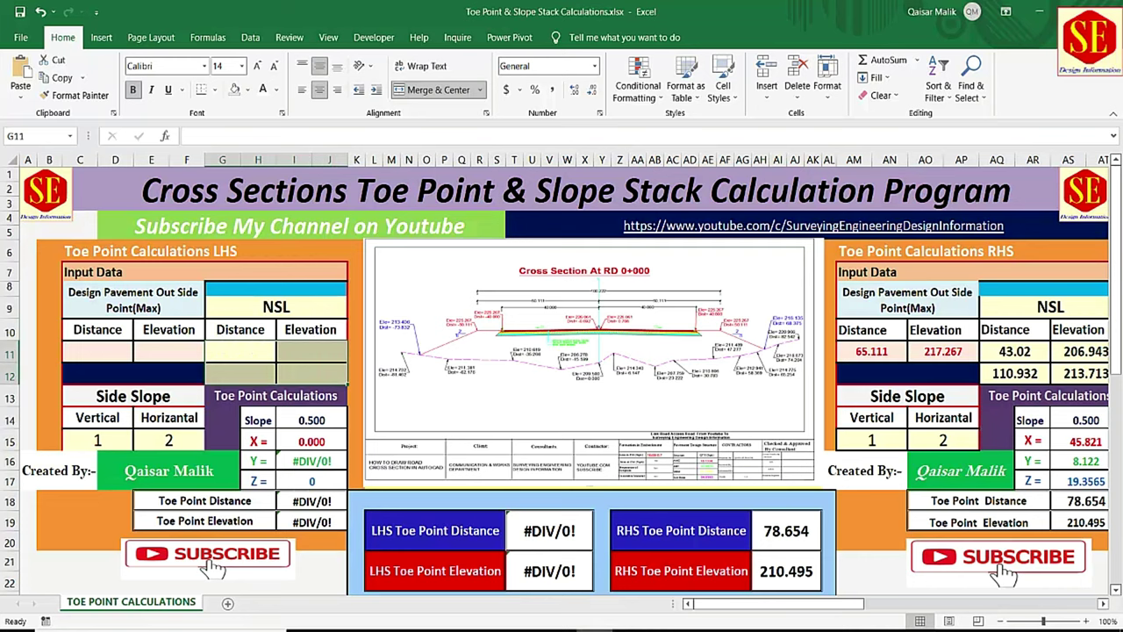
- Check the 0+000 cross-section image, then return to the emptied LHS NSL cells
{"action": "left_click", "coordinate": [574, 625]}
{"action": "left_click", "coordinate": [491, 549]}
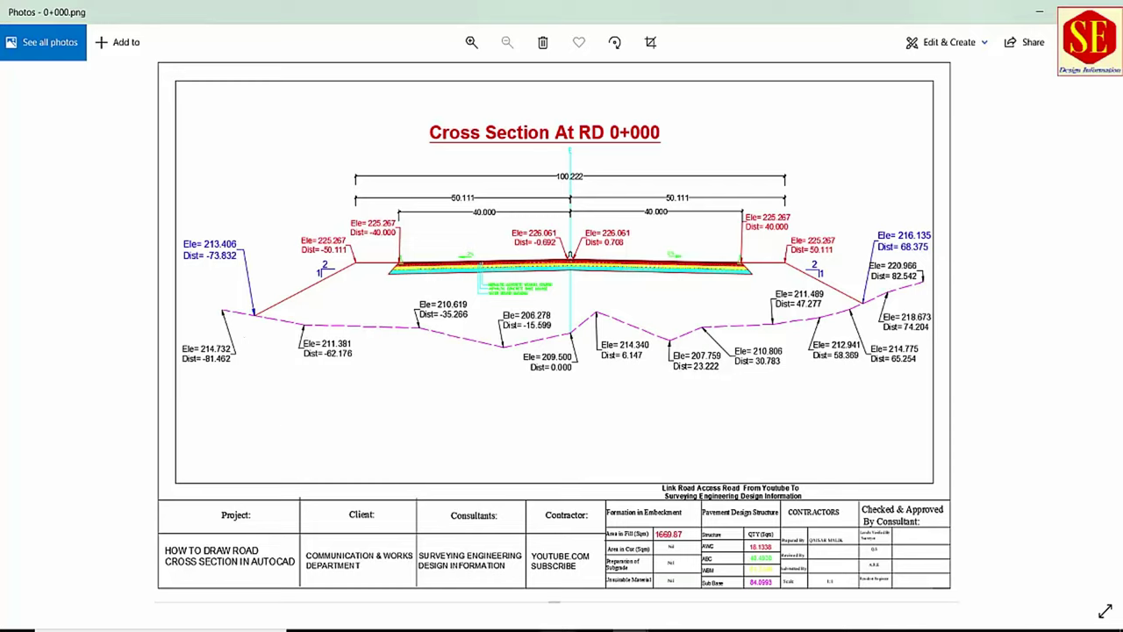
{"action": "key", "text": "alt+Tab"}
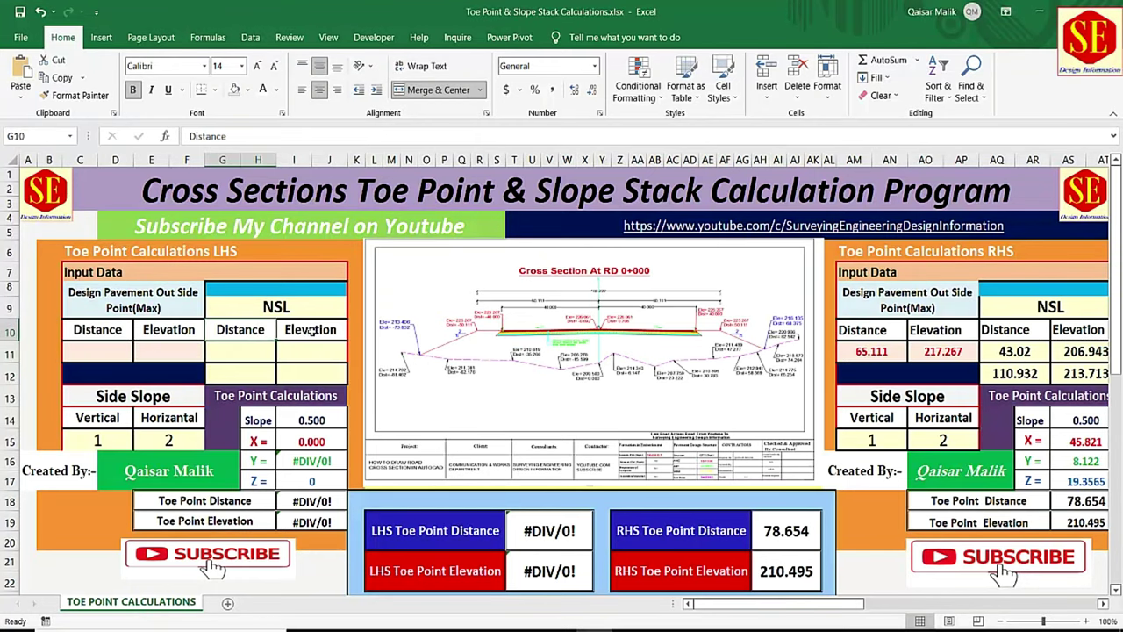
{"action": "left_click", "coordinate": [311, 330]}
{"action": "left_click", "coordinate": [285, 365]}
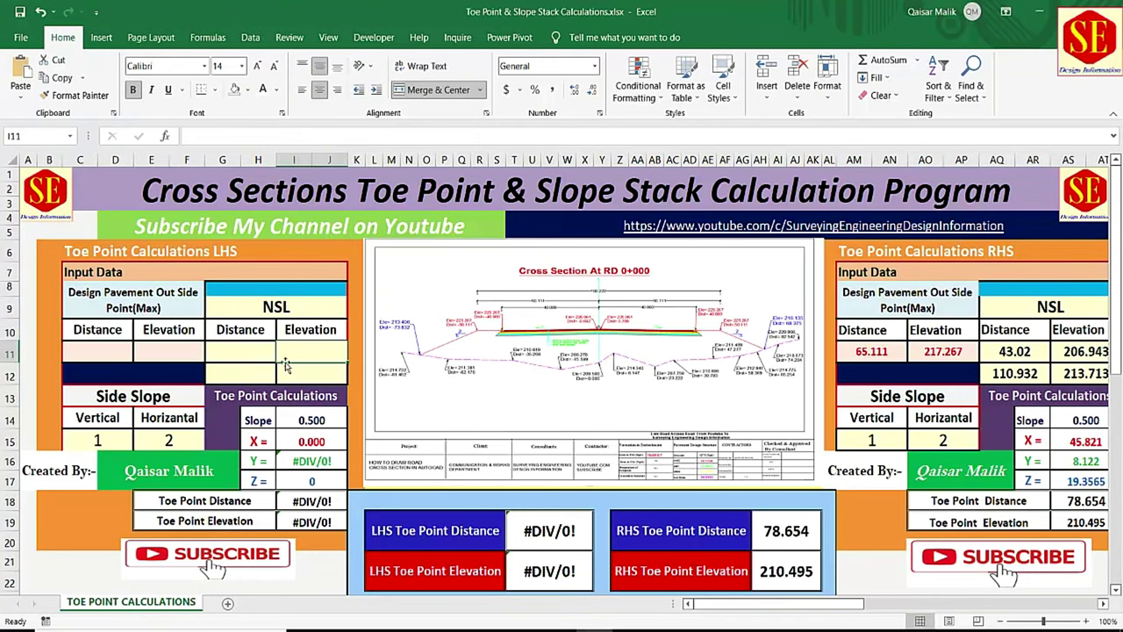
- Select the LHS side slope values, then bring up the 0+000 image again
{"action": "left_click", "coordinate": [157, 400]}
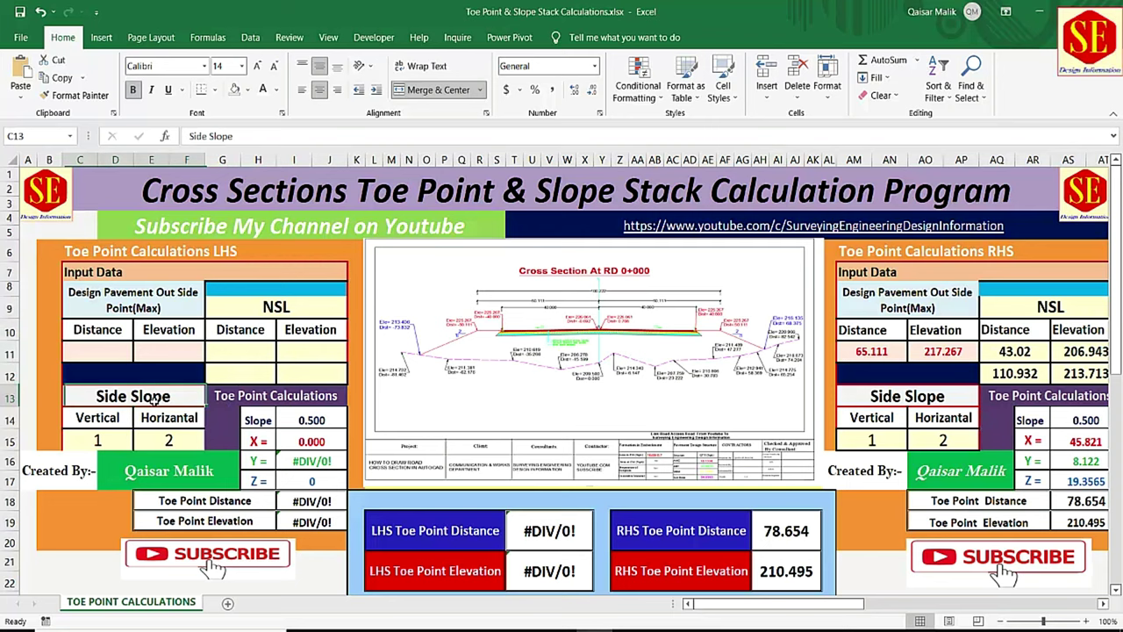
{"action": "left_click", "coordinate": [83, 441]}
{"action": "key", "text": "Right"}
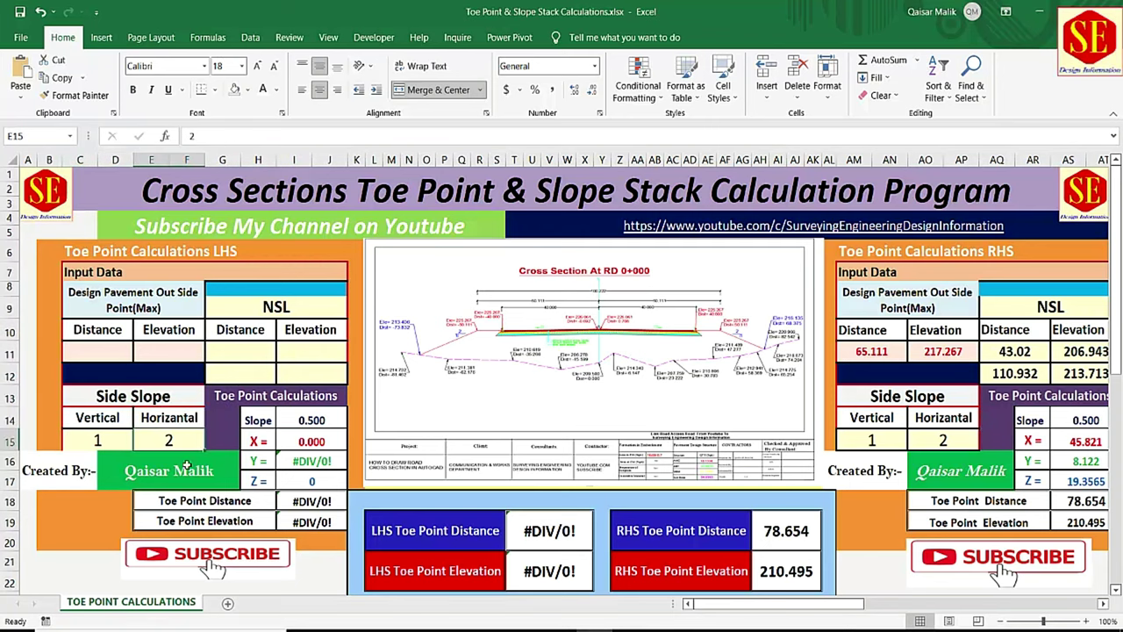
{"action": "mouse_move", "coordinate": [599, 629]}
{"action": "left_click", "coordinate": [500, 561]}
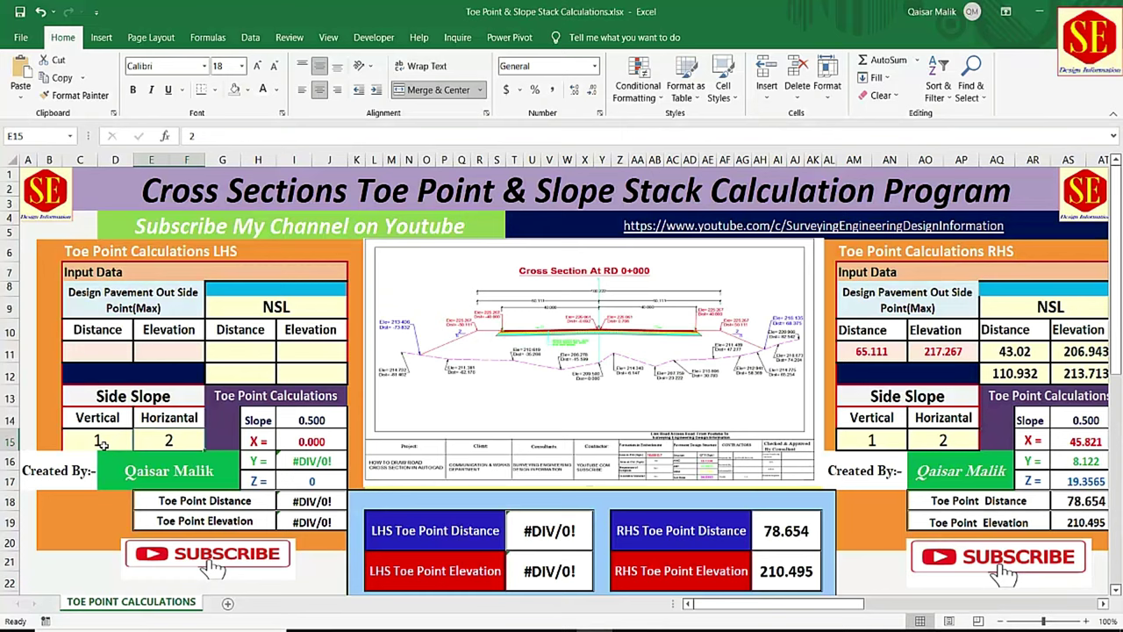
- Clear the LHS side slope values and the RHS pavement out side distance and elevation
{"action": "left_click_drag", "start_coordinate": [104, 445], "coordinate": [169, 441]}
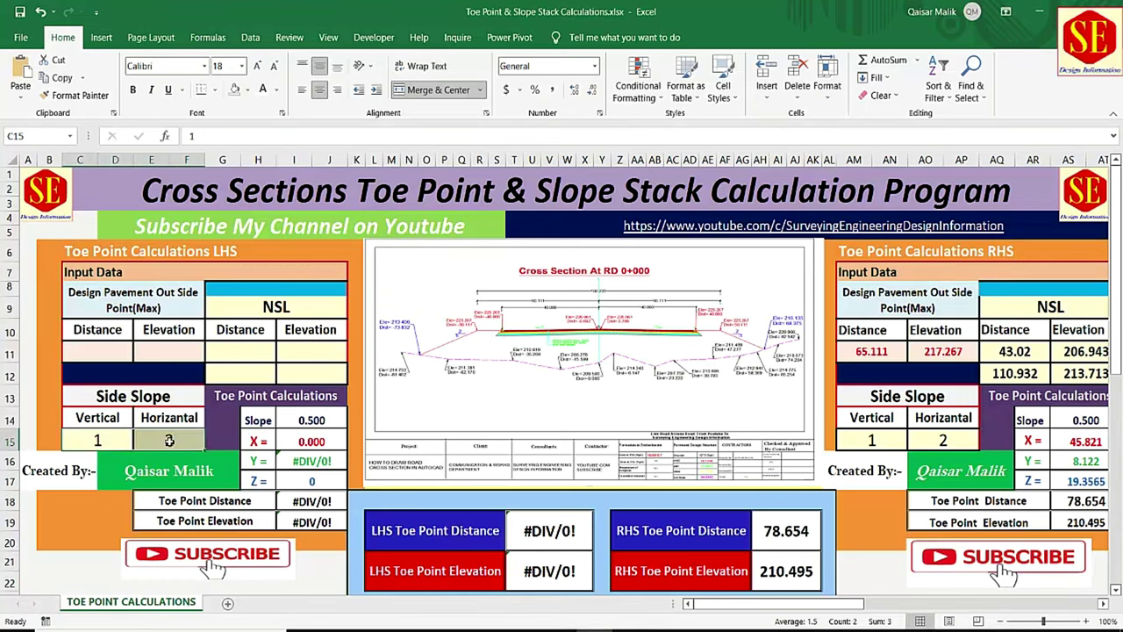
{"action": "key", "text": "Delete"}
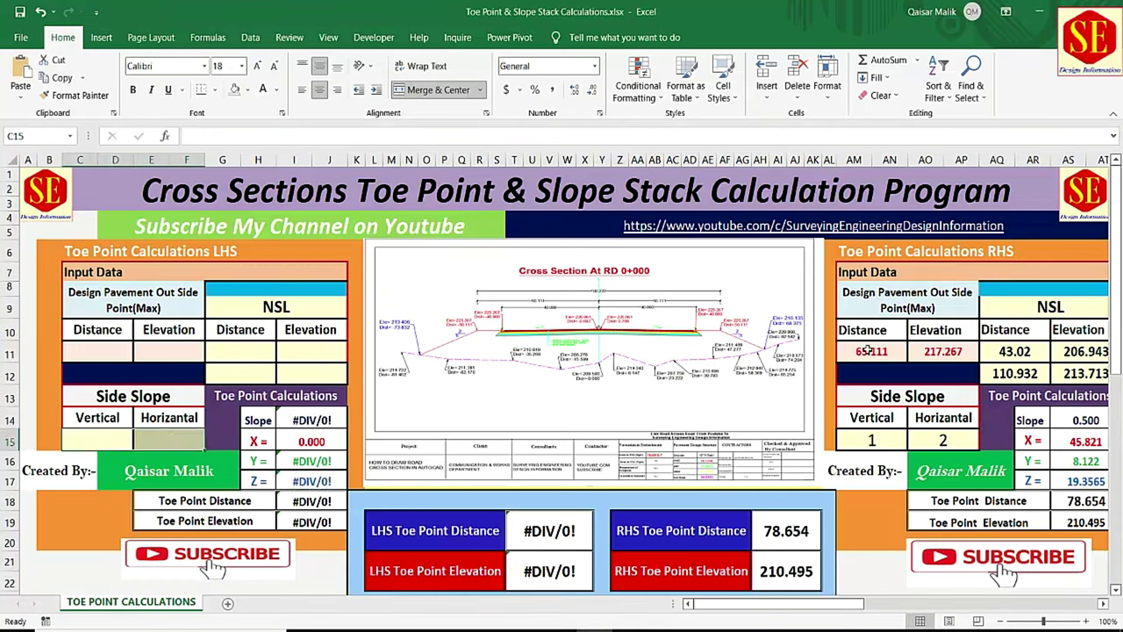
{"action": "left_click_drag", "start_coordinate": [868, 351], "coordinate": [915, 352]}
{"action": "key", "text": "Delete"}
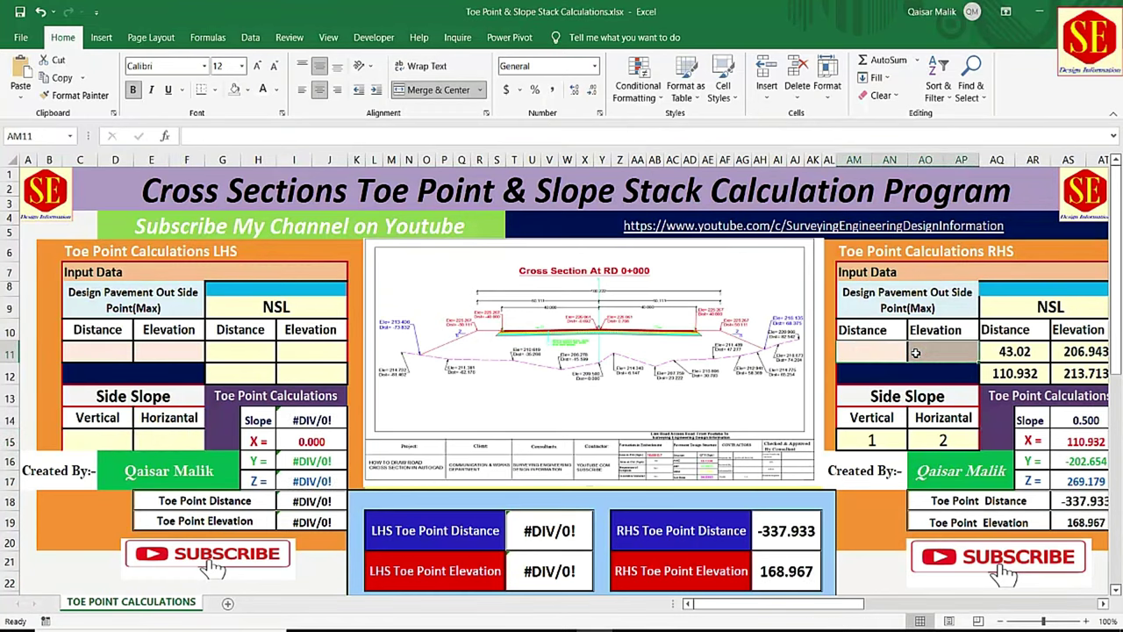
- Clear the RHS distance, elevation and side slope values
{"action": "left_click_drag", "start_coordinate": [1021, 349], "coordinate": [1077, 372]}
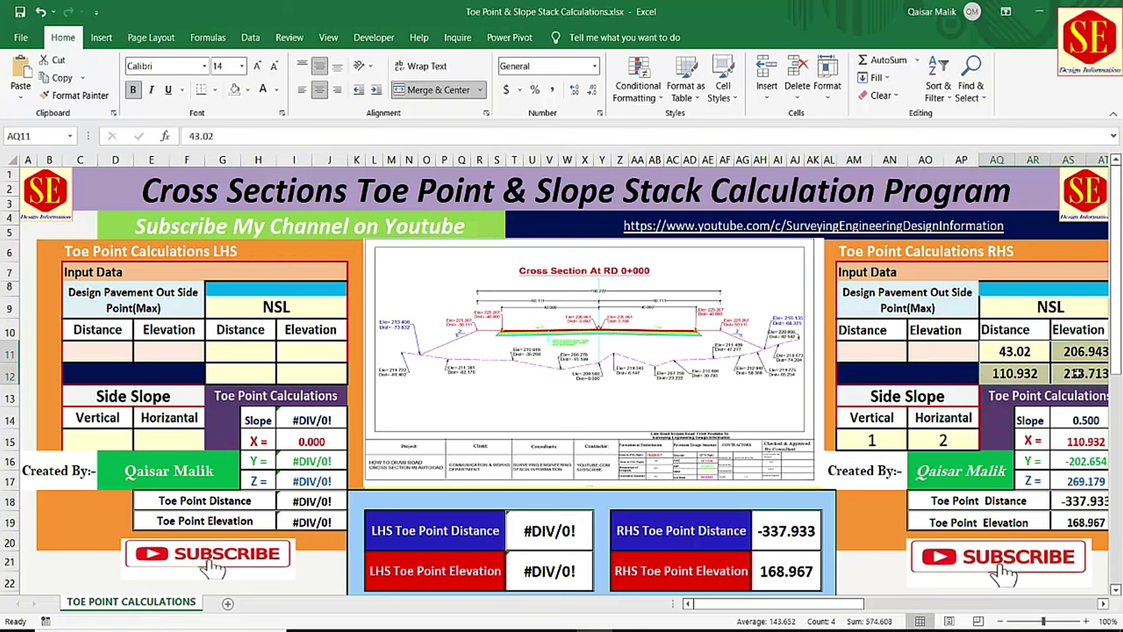
{"action": "key", "text": "Delete"}
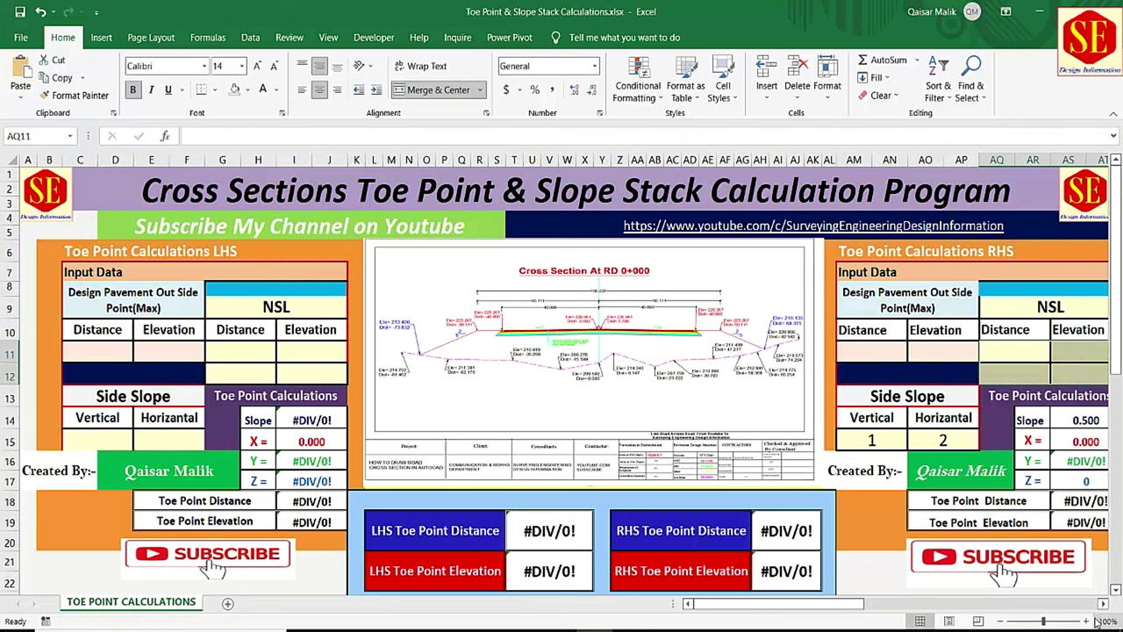
{"action": "left_click", "coordinate": [1103, 605]}
{"action": "left_click_drag", "start_coordinate": [856, 442], "coordinate": [900, 441]}
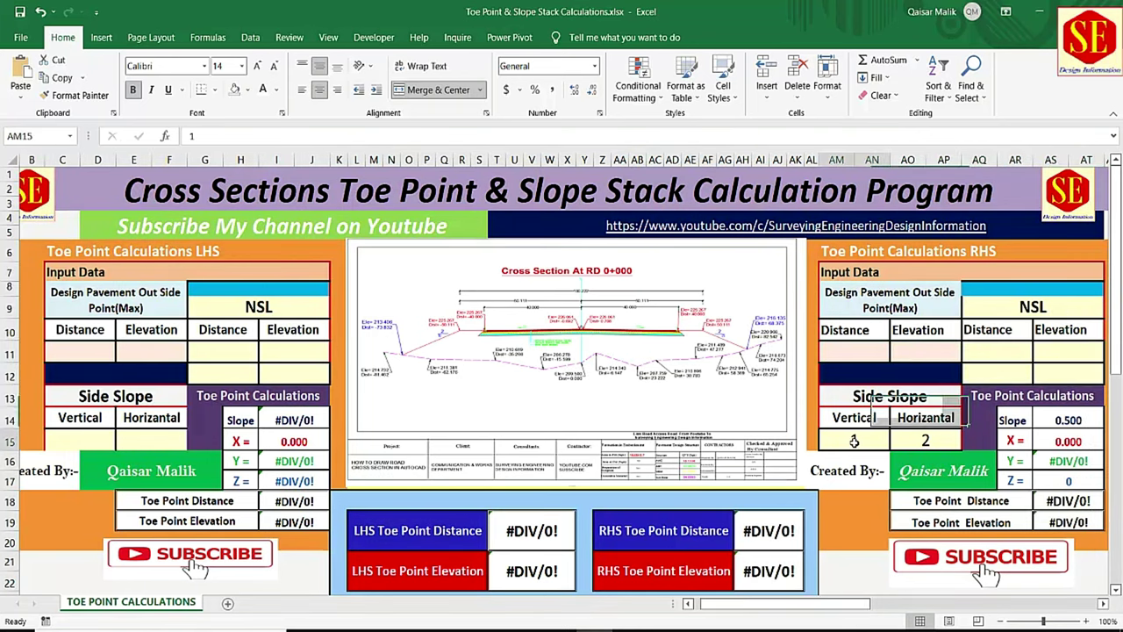
{"action": "key", "text": "Delete"}
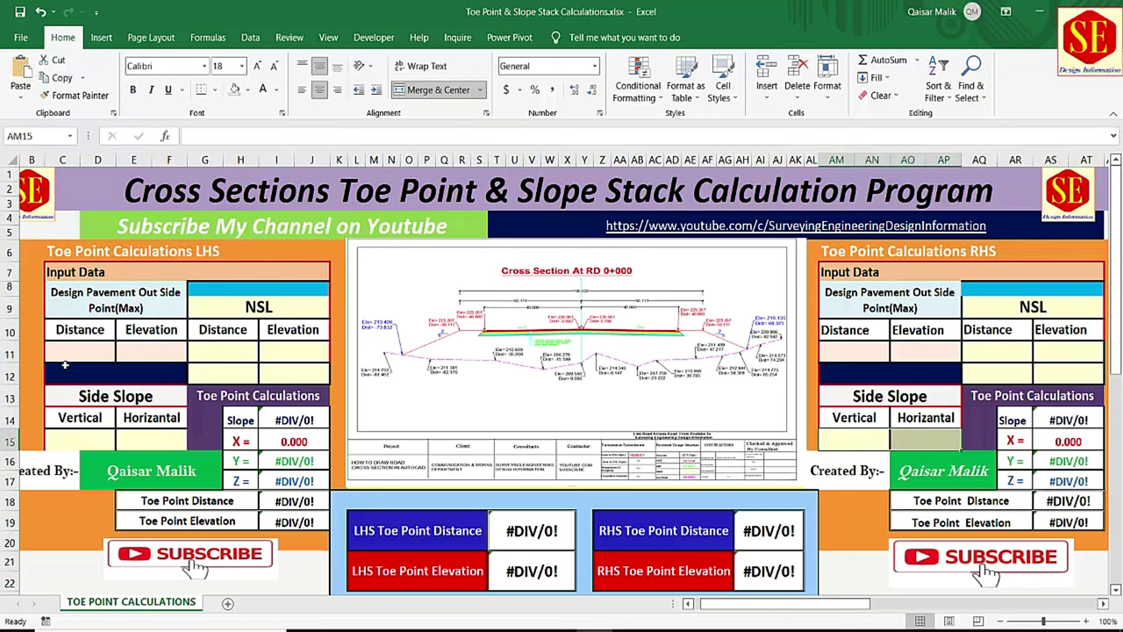
- Step through the empty LHS input cells C11, E11, G11, I11, C15 and E15
{"action": "left_click", "coordinate": [85, 346]}
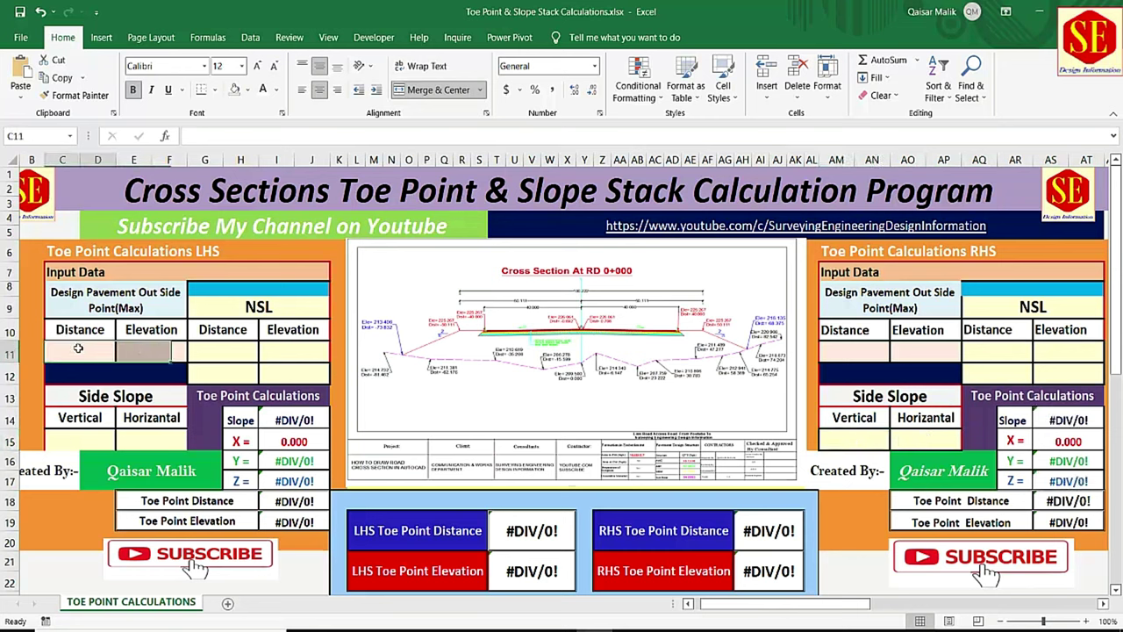
{"action": "left_click", "coordinate": [165, 350]}
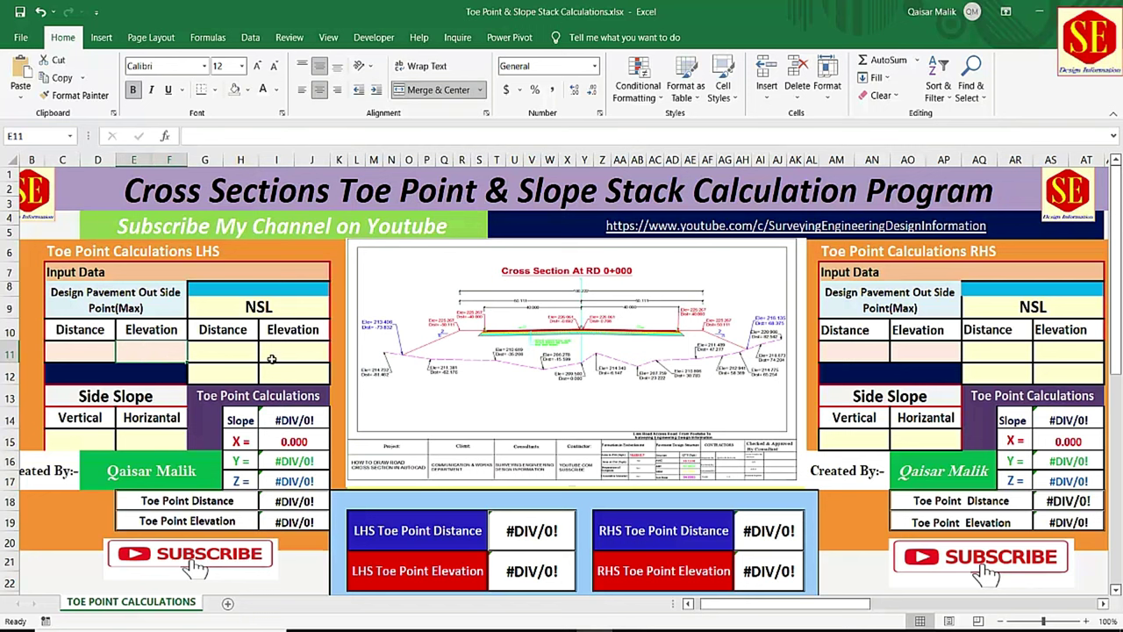
{"action": "key", "text": "Tab"}
{"action": "key", "text": "Tab"}
{"action": "key", "text": "Return"}
{"action": "key", "text": "Tab"}
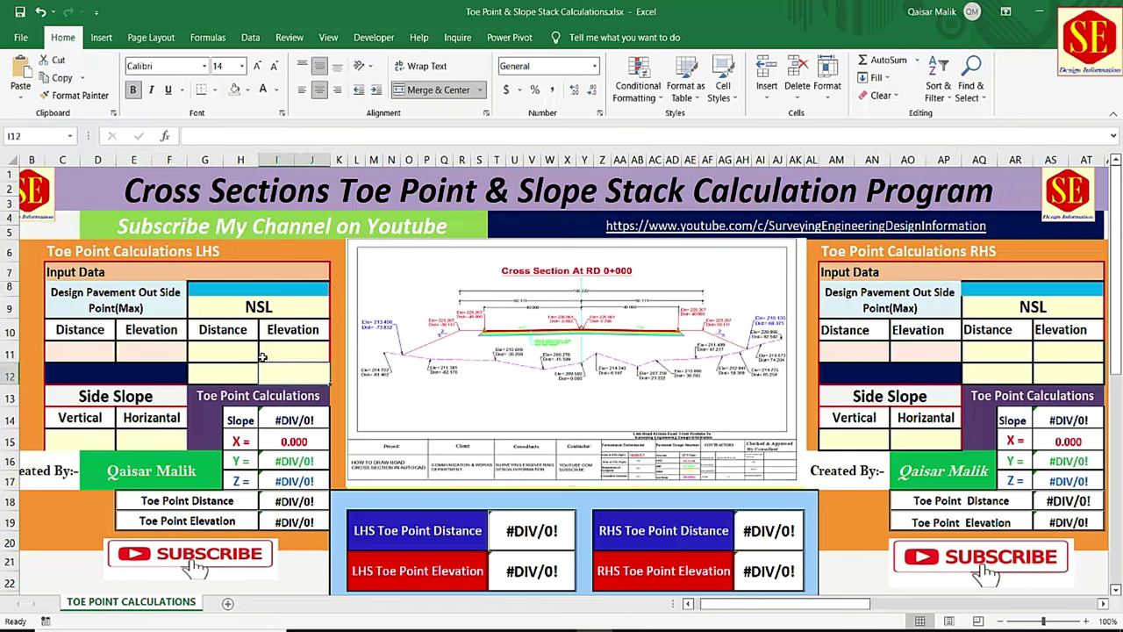
{"action": "left_click", "coordinate": [81, 445]}
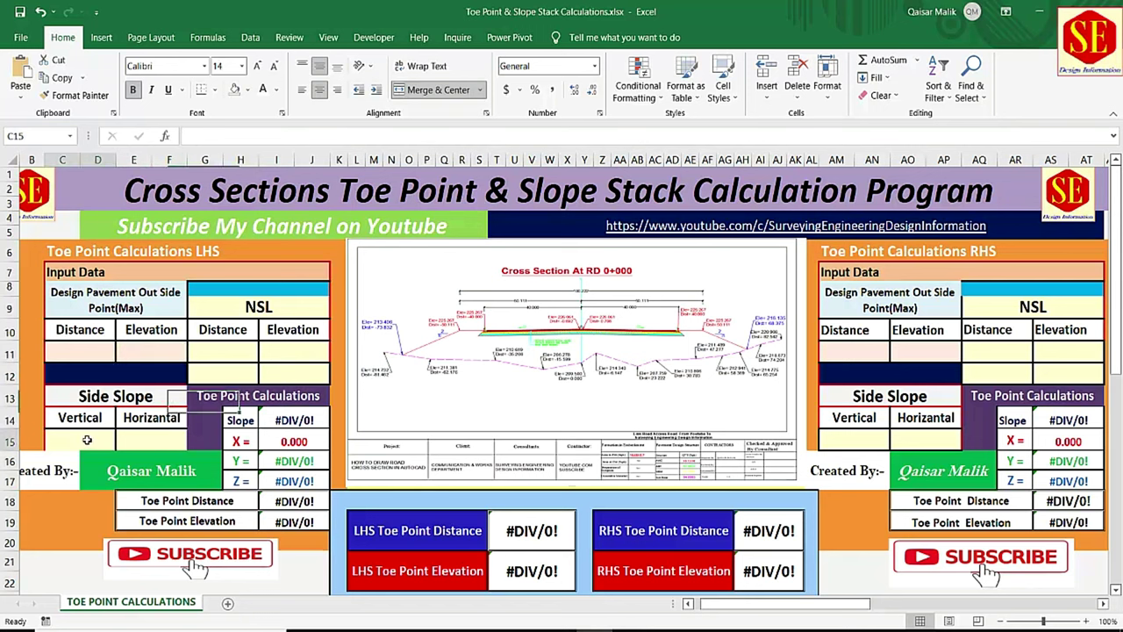
{"action": "left_click", "coordinate": [132, 440]}
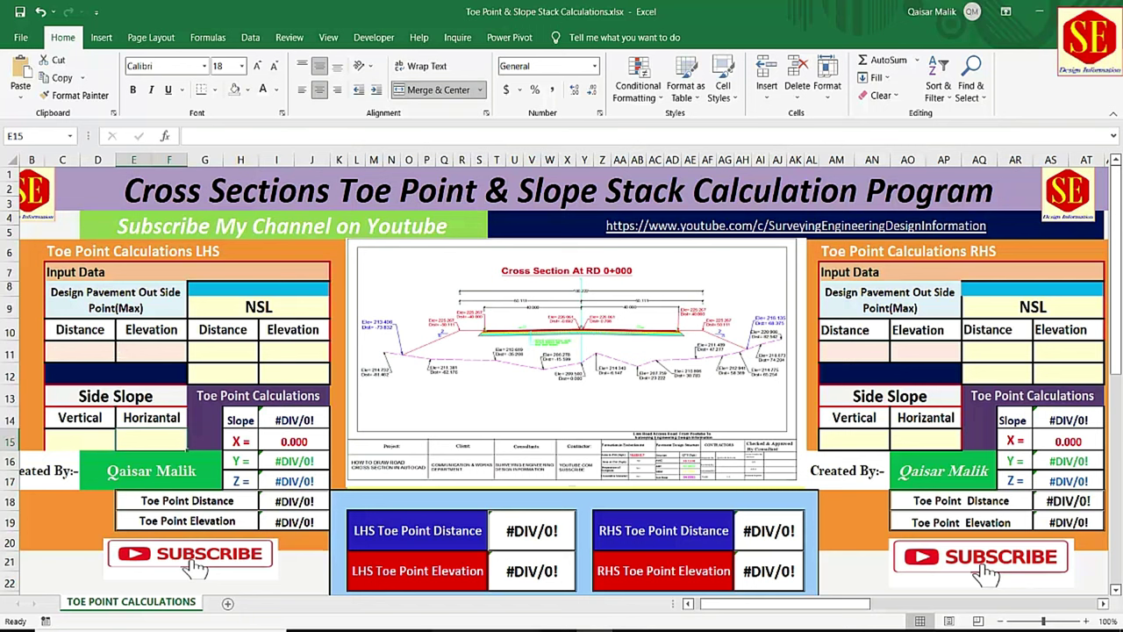
{"action": "left_click", "coordinate": [96, 353]}
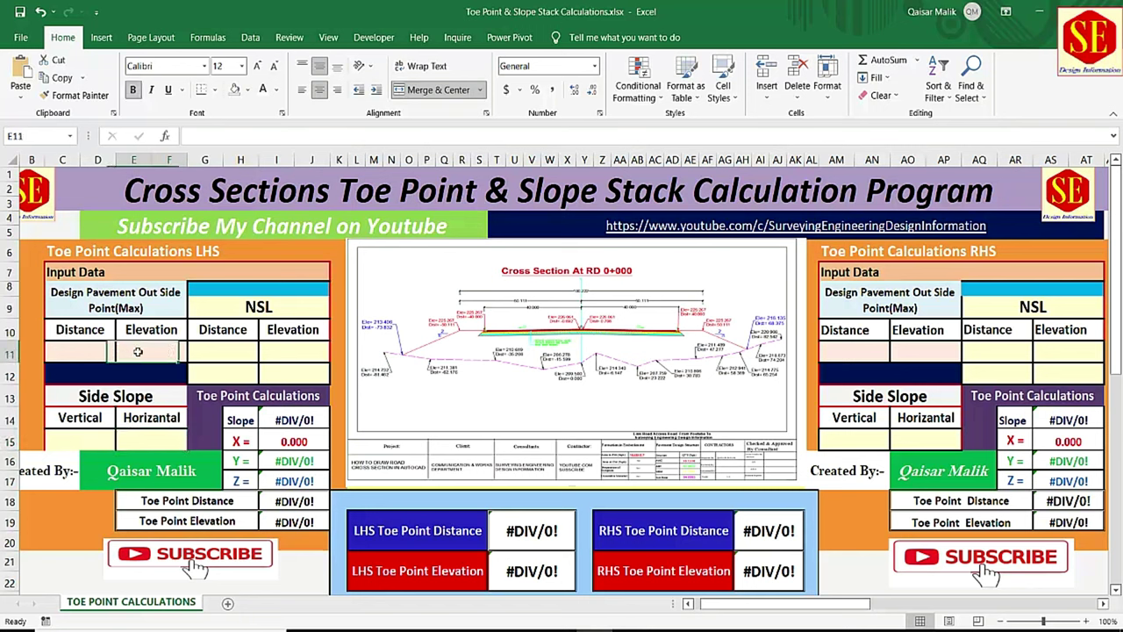
{"action": "key", "text": "Tab"}
- Bring up the 0+000 image zoomed to 121%, then select Excel cell C11
{"action": "mouse_move", "coordinate": [597, 628]}
{"action": "left_click", "coordinate": [456, 562]}
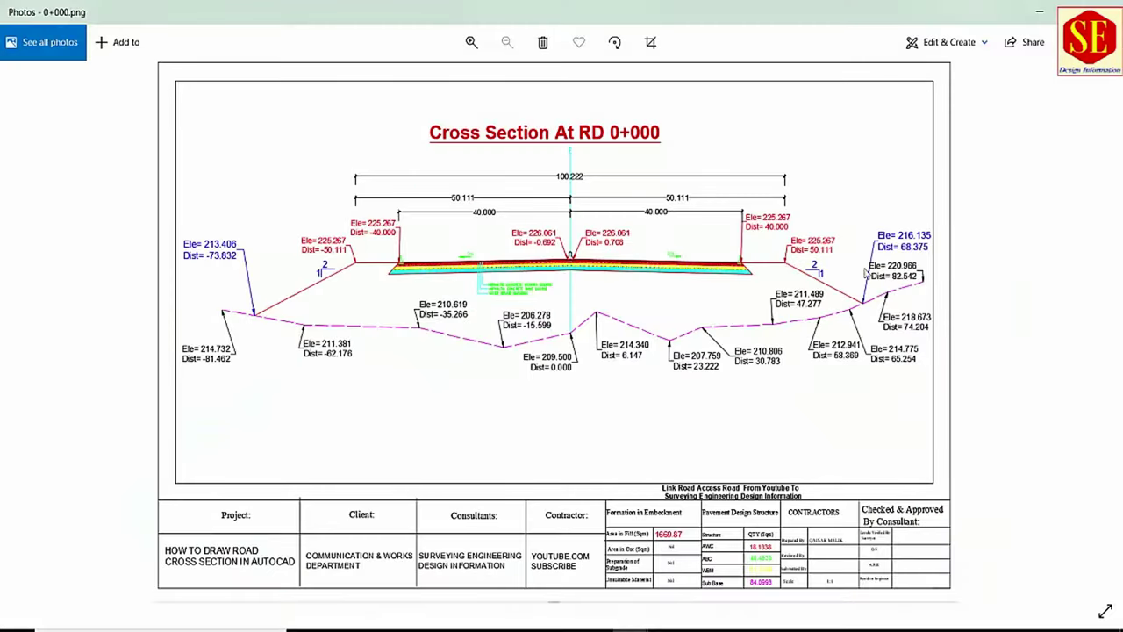
{"action": "scroll", "coordinate": [348, 250], "scroll_direction": "up", "scroll_amount": 3}
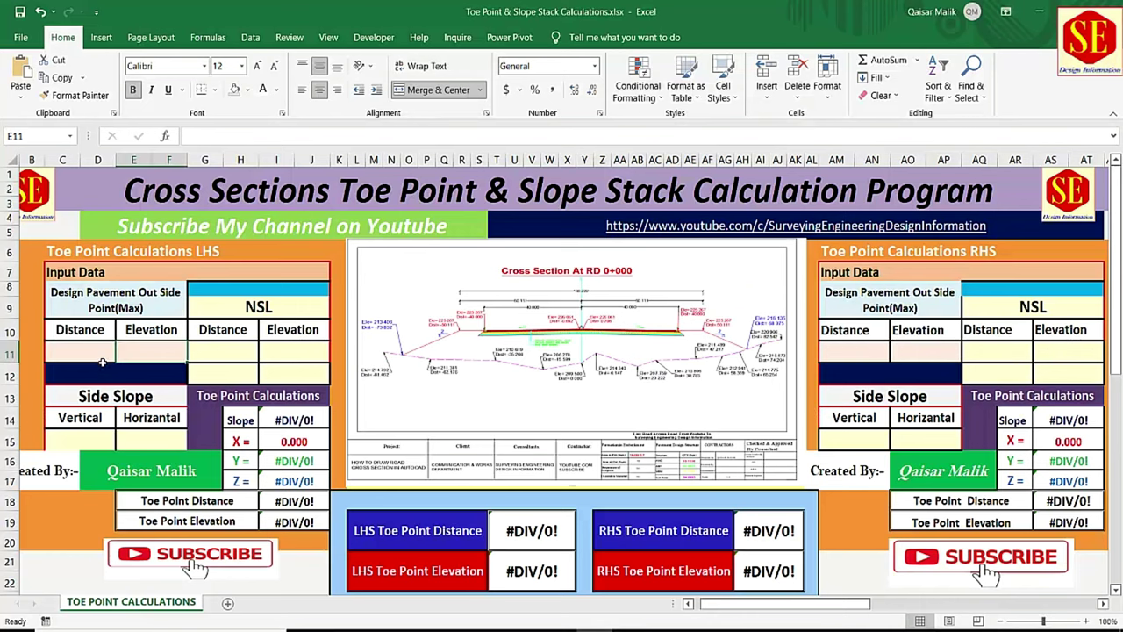
{"action": "left_click", "coordinate": [102, 354]}
- Enter LHS pavement distance -50.111 in C11 and check it against the 0+000 image
{"action": "type", "text": "-"}
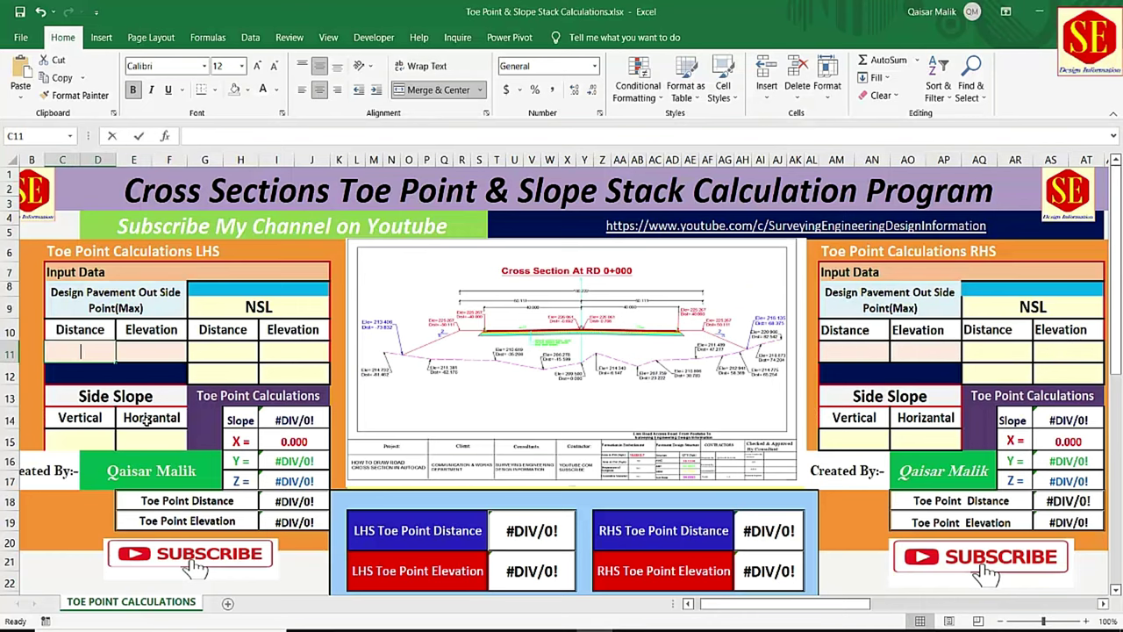
{"action": "type", "text": "50.111"}
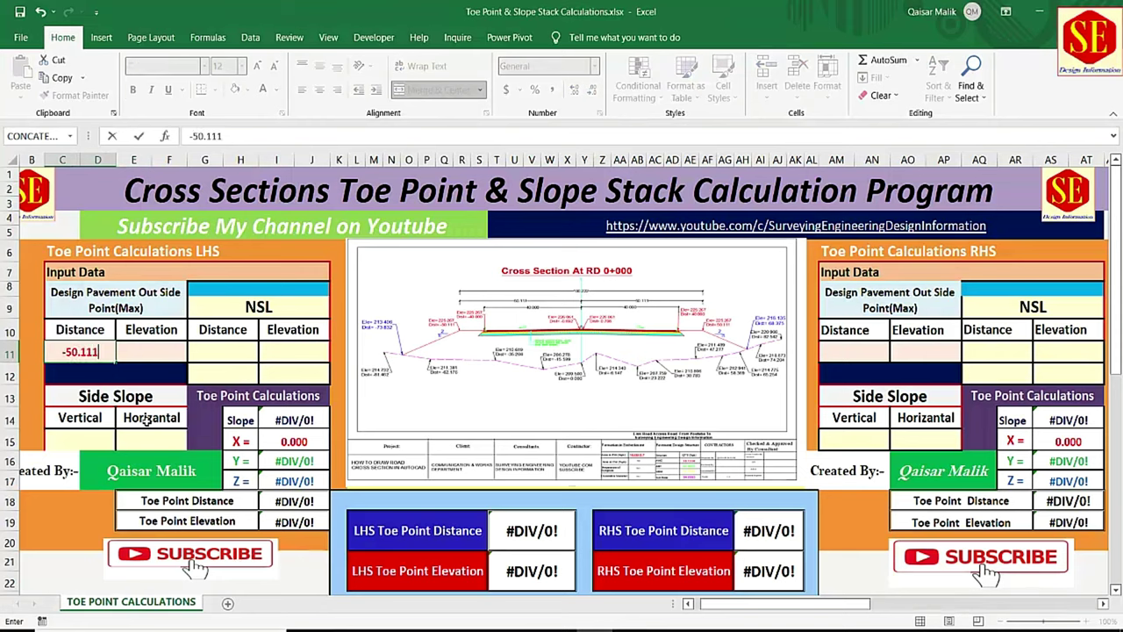
{"action": "key", "text": "Return"}
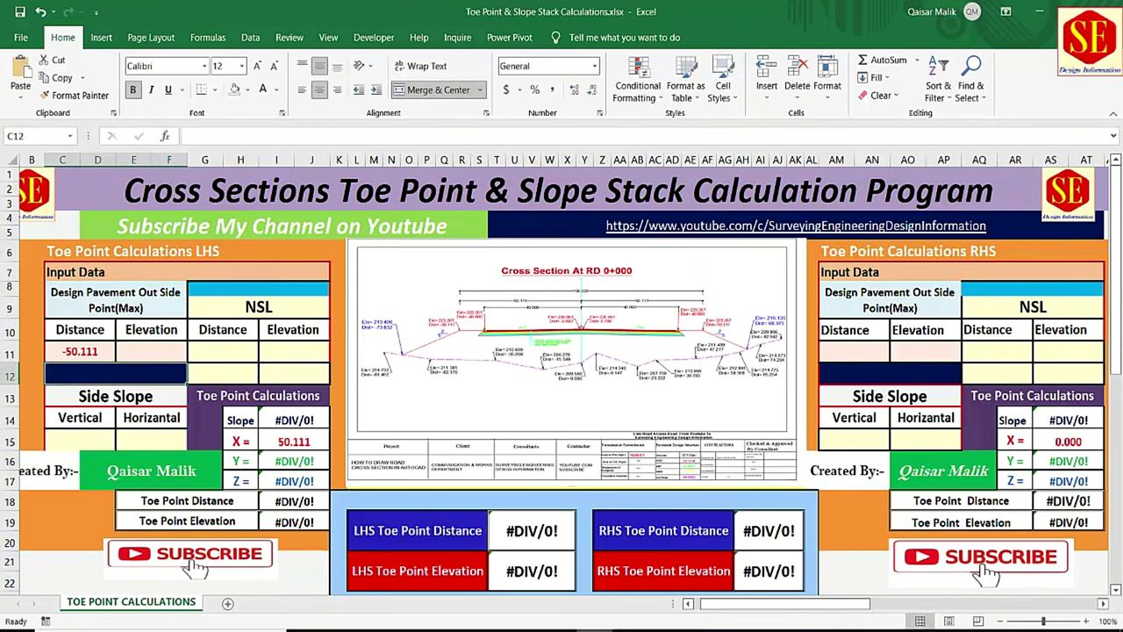
{"action": "left_click", "coordinate": [632, 618]}
{"action": "left_click", "coordinate": [470, 569]}
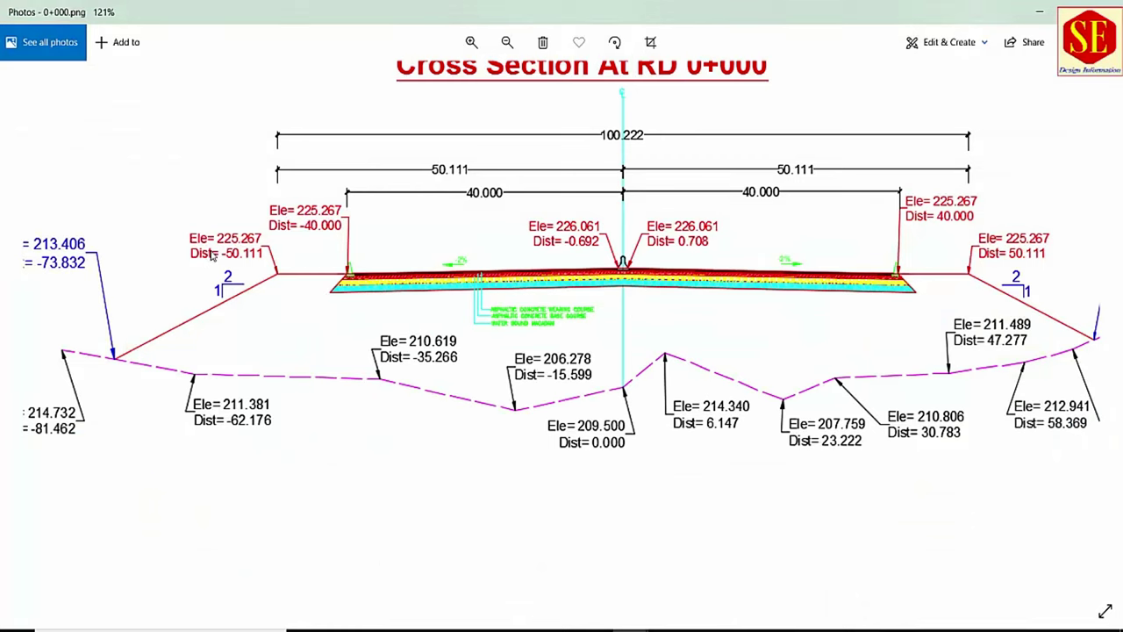
{"action": "left_click", "coordinate": [588, 621]}
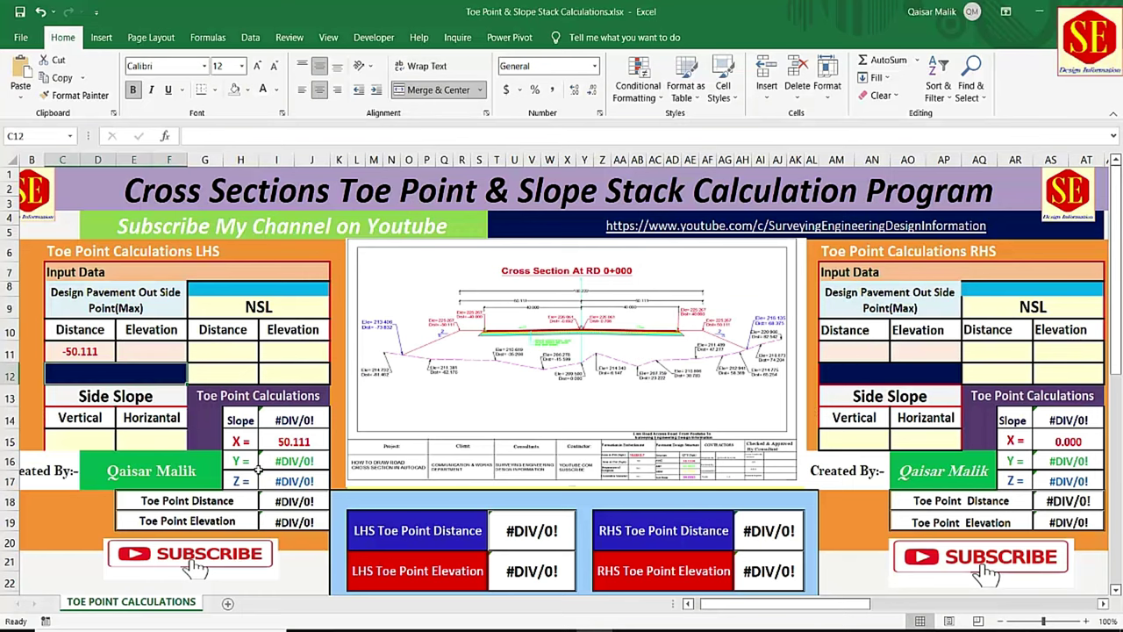
- Enter LHS pavement elevation 225.267 in E11, select G11, and reopen the 0+000 image
{"action": "left_click", "coordinate": [172, 350]}
{"action": "type", "text": "225."}
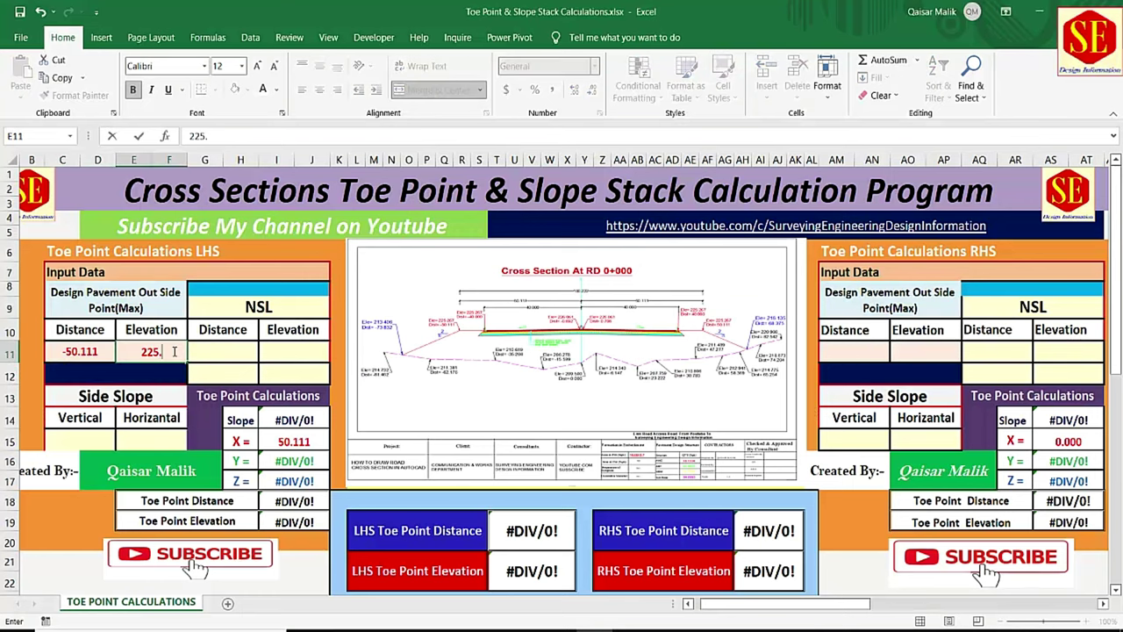
{"action": "type", "text": "267"}
{"action": "key", "text": "Return"}
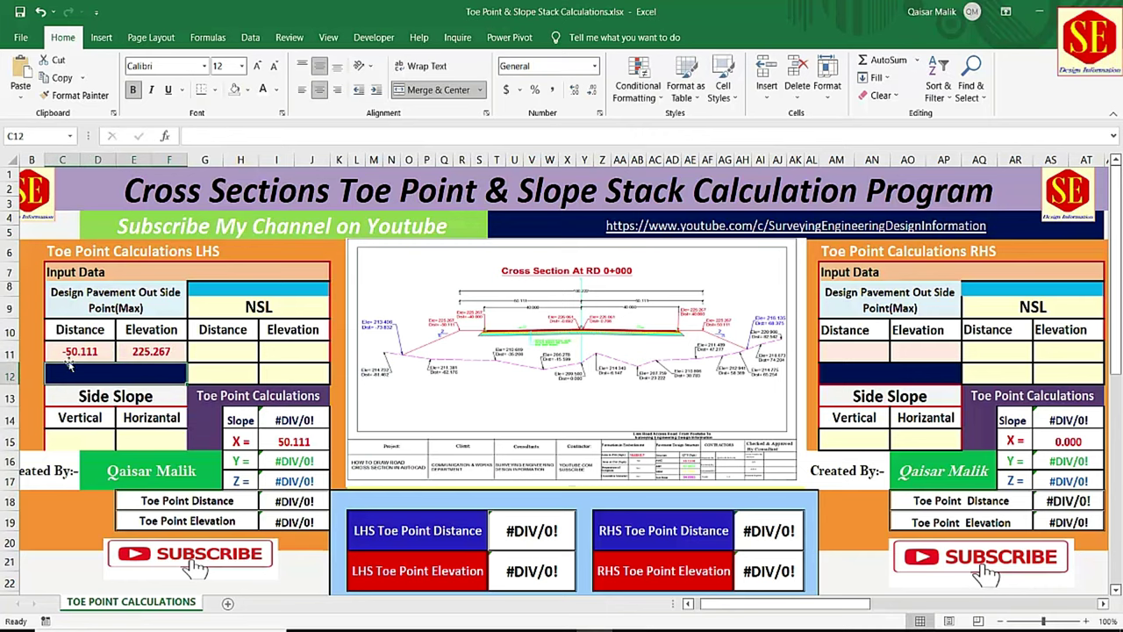
{"action": "left_click", "coordinate": [230, 355]}
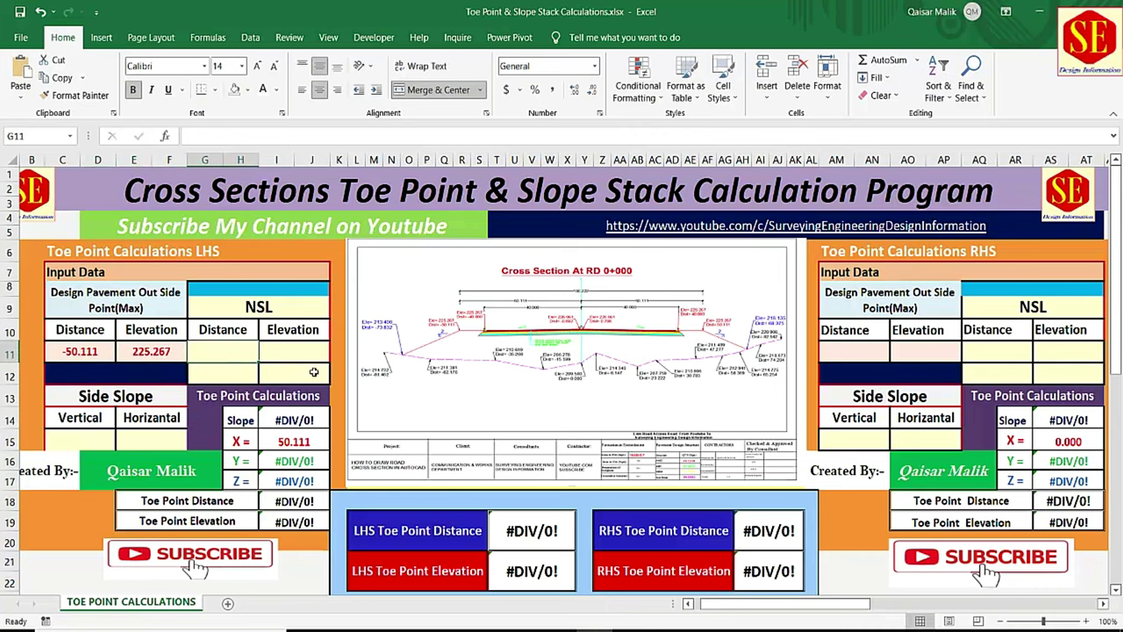
{"action": "mouse_move", "coordinate": [595, 628]}
{"action": "left_click", "coordinate": [472, 548]}
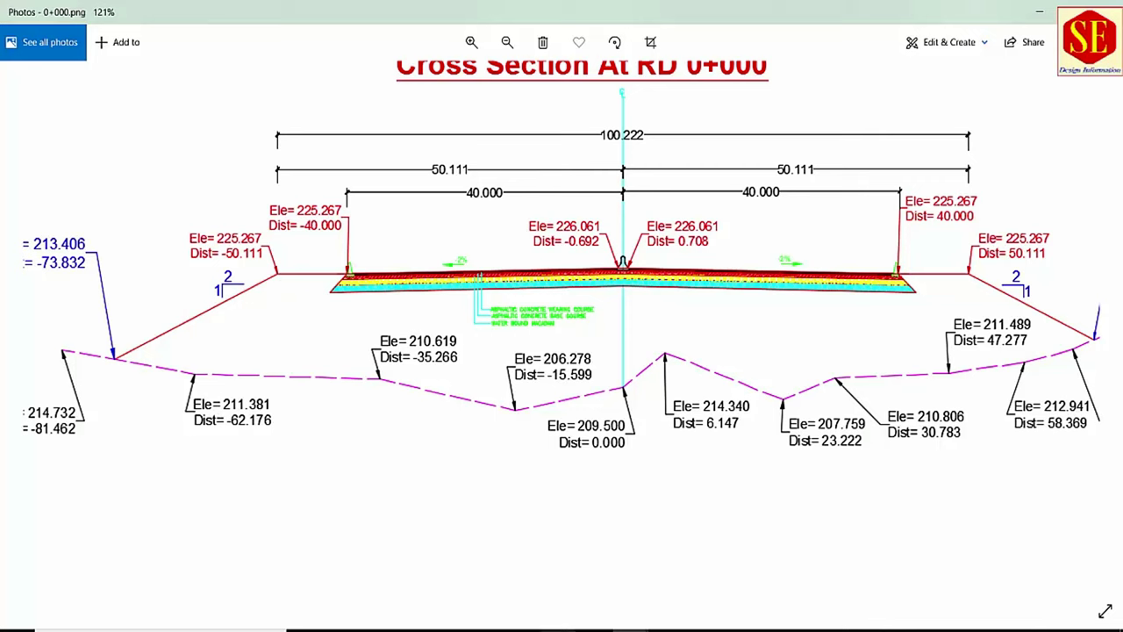
- Enter NSL distance -62.167 in G11, correcting a mistyped digit
{"action": "key", "text": "alt+Tab"}
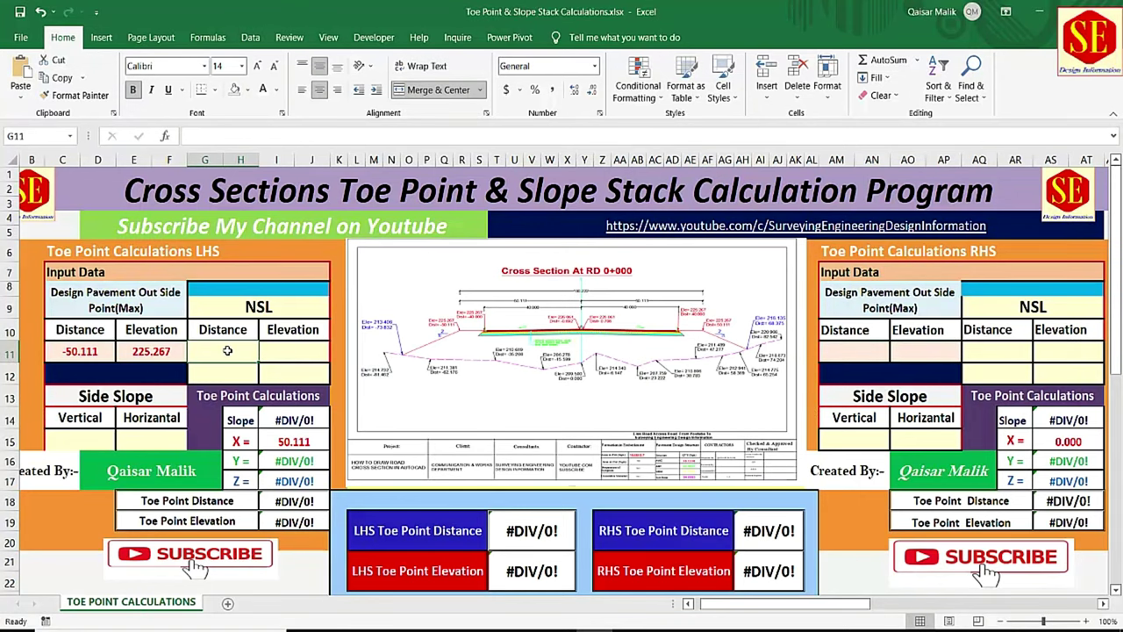
{"action": "type", "text": "-62.17"}
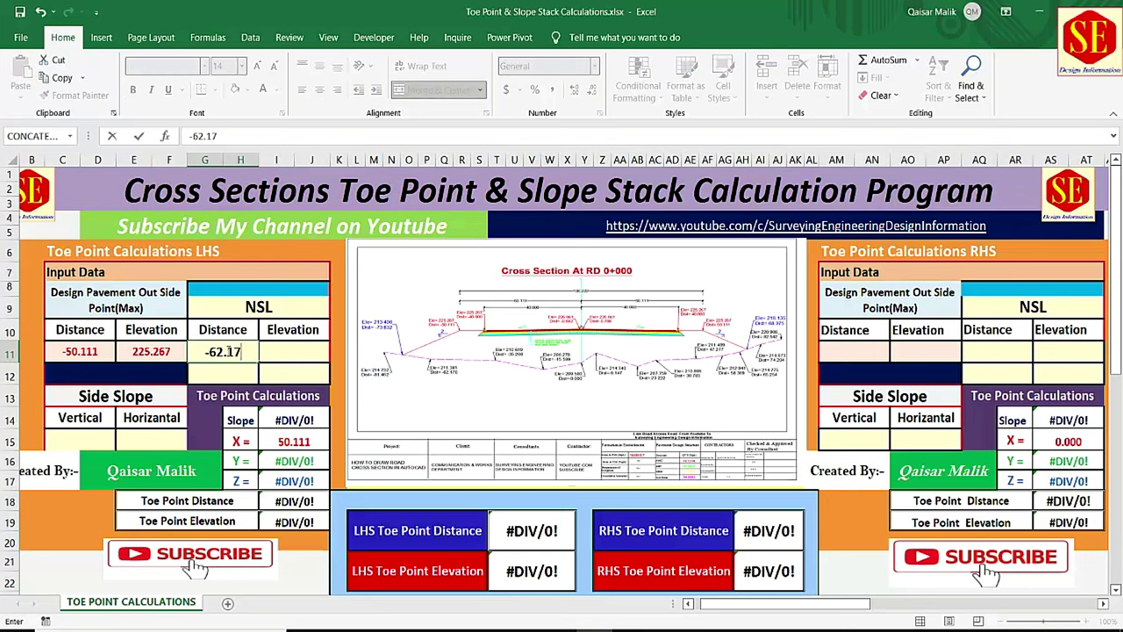
{"action": "key", "text": "BackSpace"}
{"action": "type", "text": "67"}
{"action": "key", "text": "Return"}
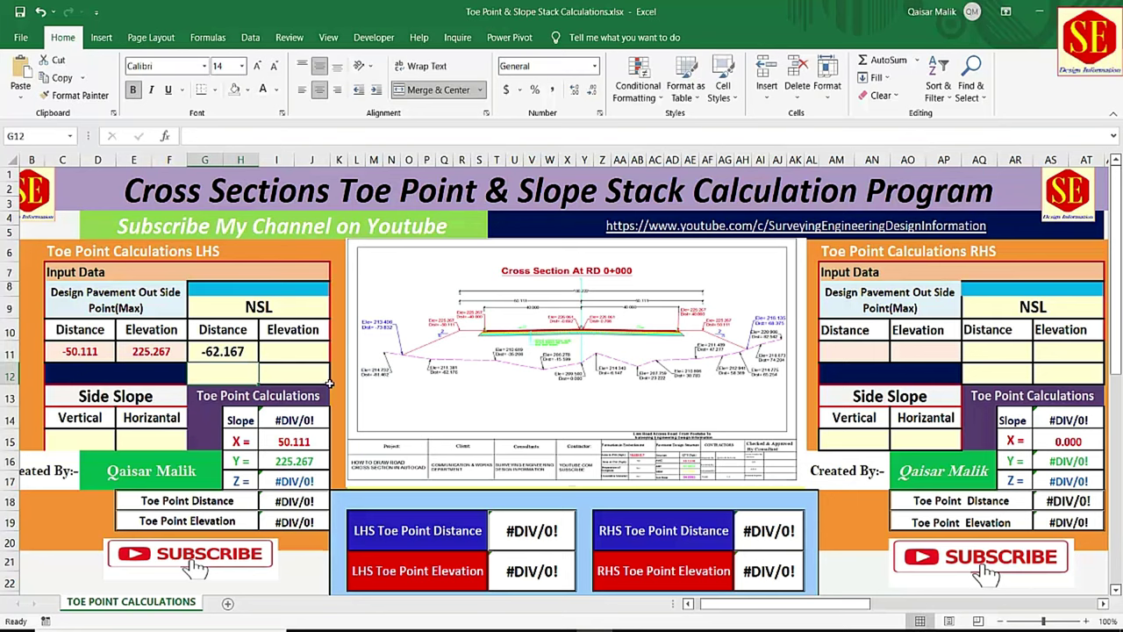
- Select I11 and type an elevation of 211.281 after reading the 0+000 image
{"action": "left_click", "coordinate": [294, 349]}
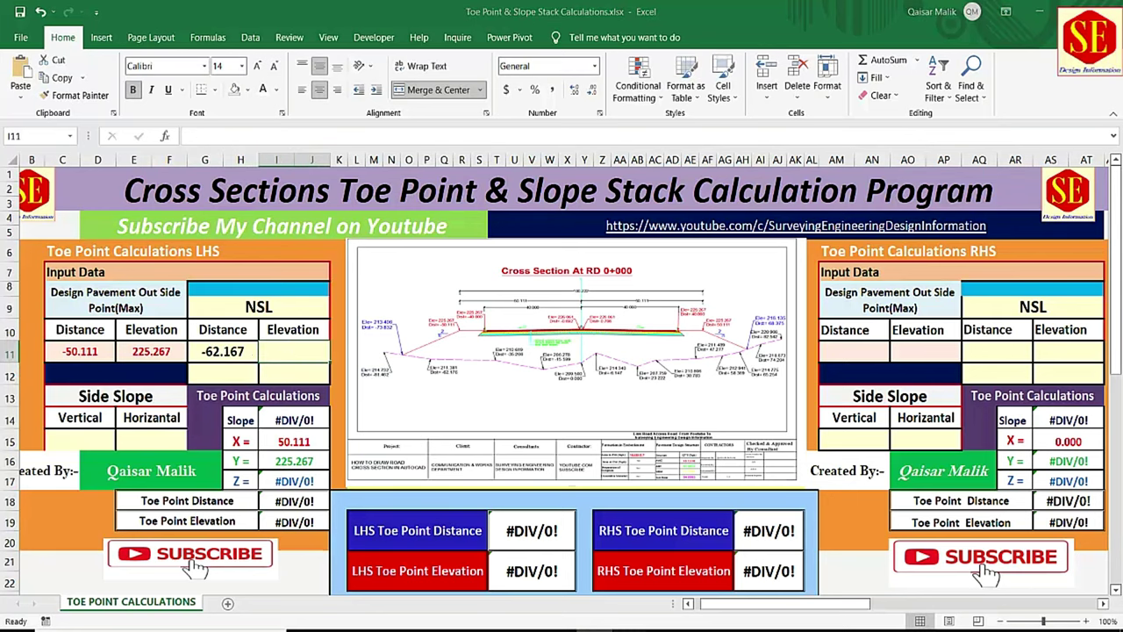
{"action": "mouse_move", "coordinate": [630, 628]}
{"action": "left_click", "coordinate": [468, 553]}
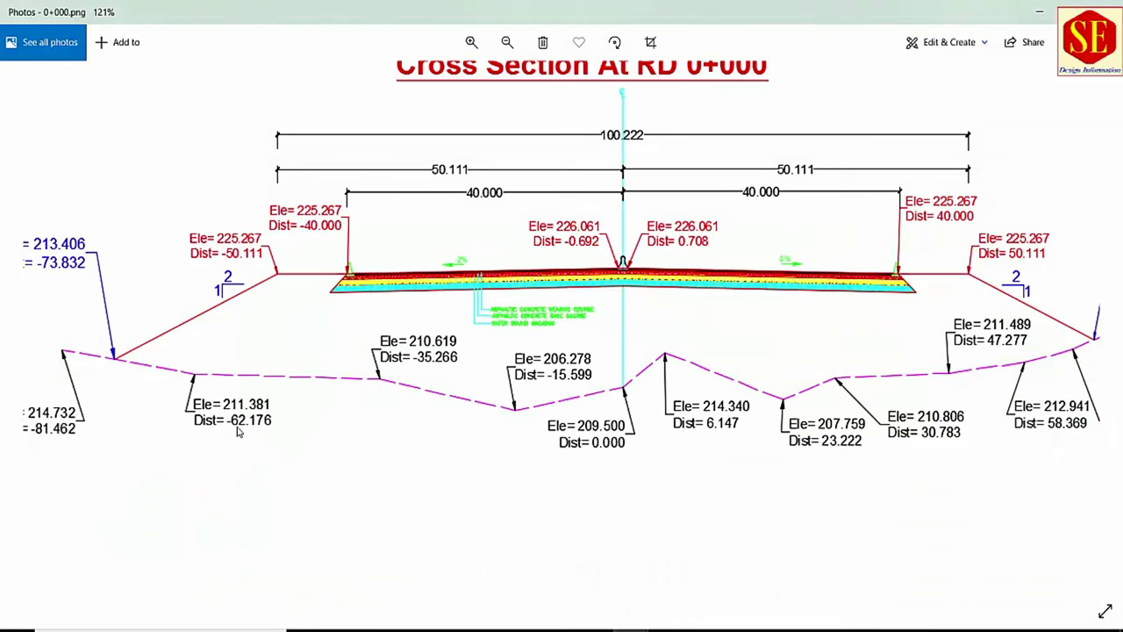
{"action": "key", "text": "alt+Tab"}
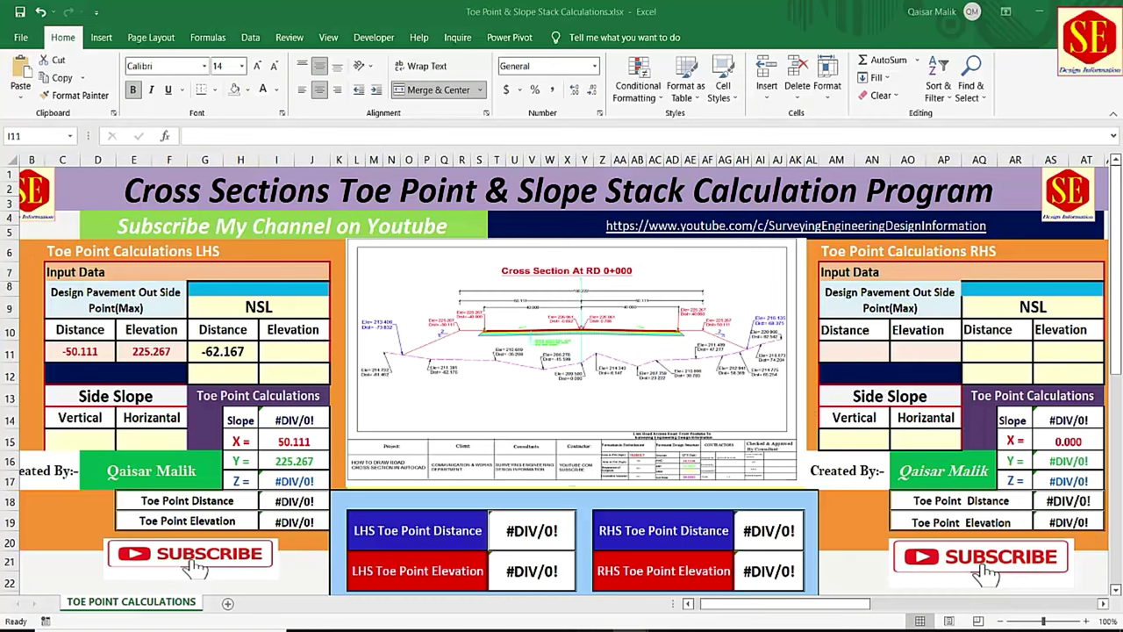
{"action": "type", "text": "211"}
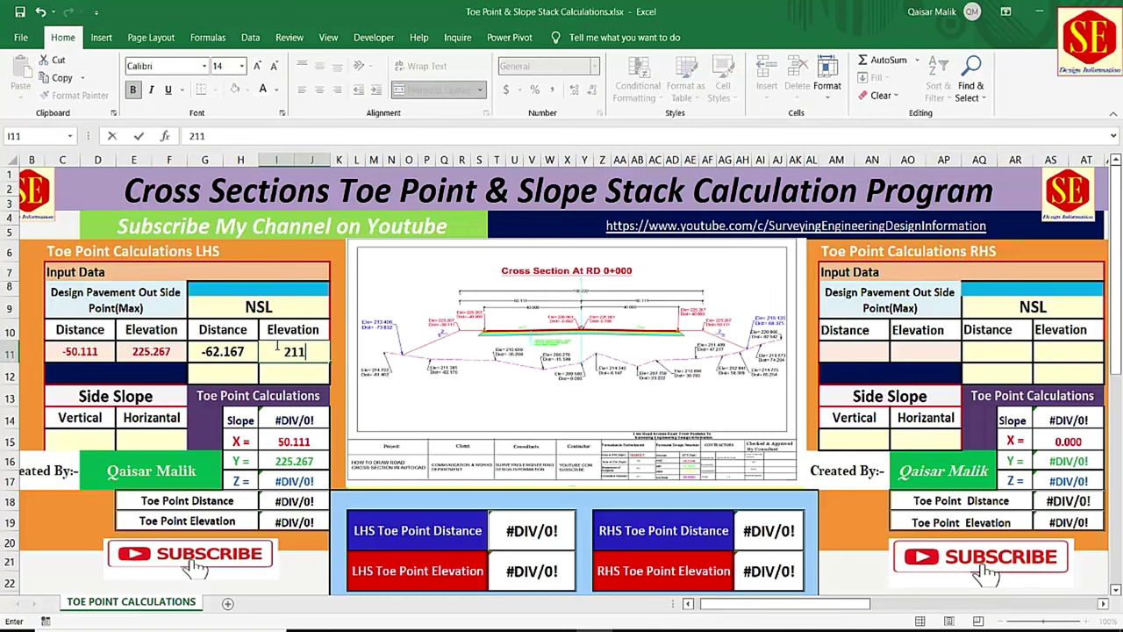
{"action": "type", "text": ".281"}
- Correct the I11 elevation to 211.381 after rechecking the image, then move to G12
{"action": "mouse_move", "coordinate": [632, 622]}
{"action": "left_click", "coordinate": [486, 594]}
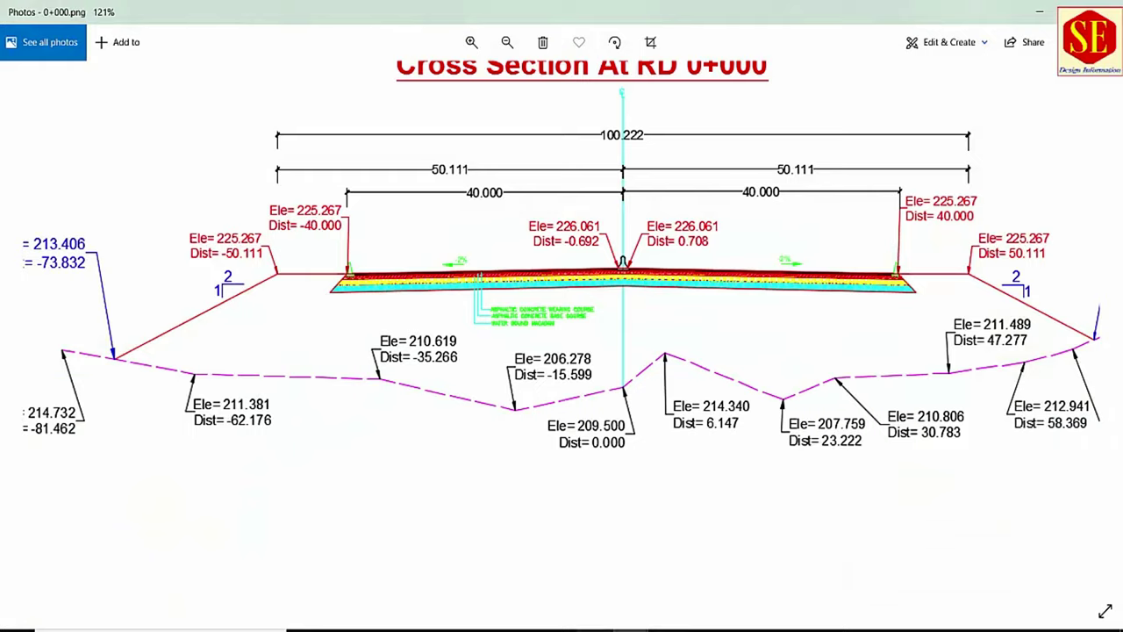
{"action": "key", "text": "alt+Tab"}
{"action": "key", "text": "BackSpace"}
{"action": "key", "text": "BackSpace"}
{"action": "key", "text": "BackSpace"}
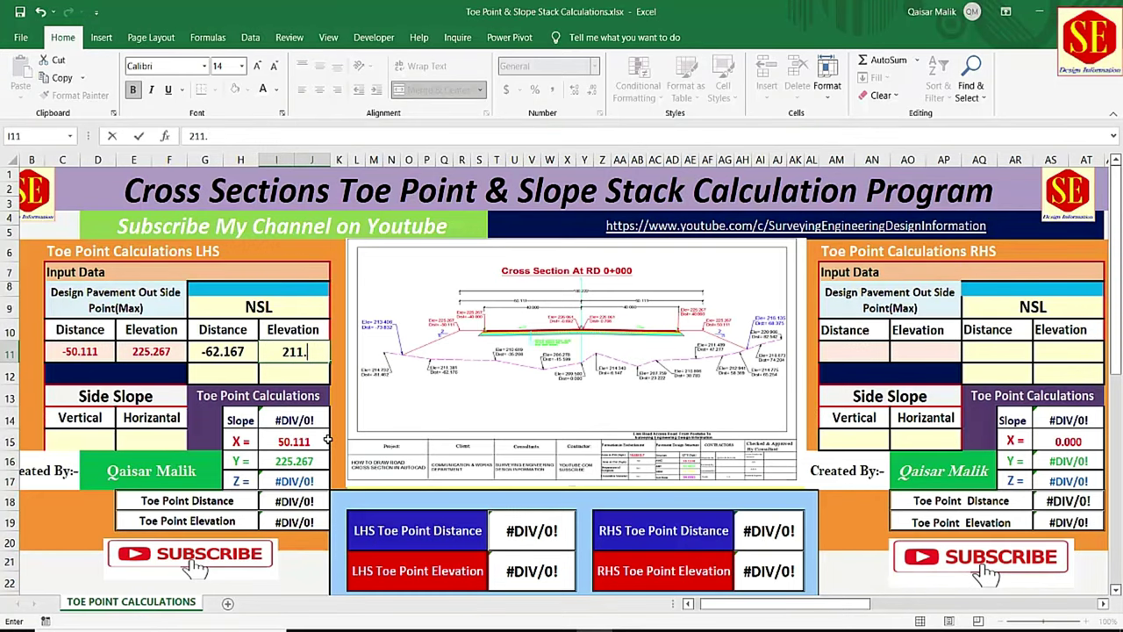
{"action": "type", "text": "381"}
{"action": "key", "text": "Return"}
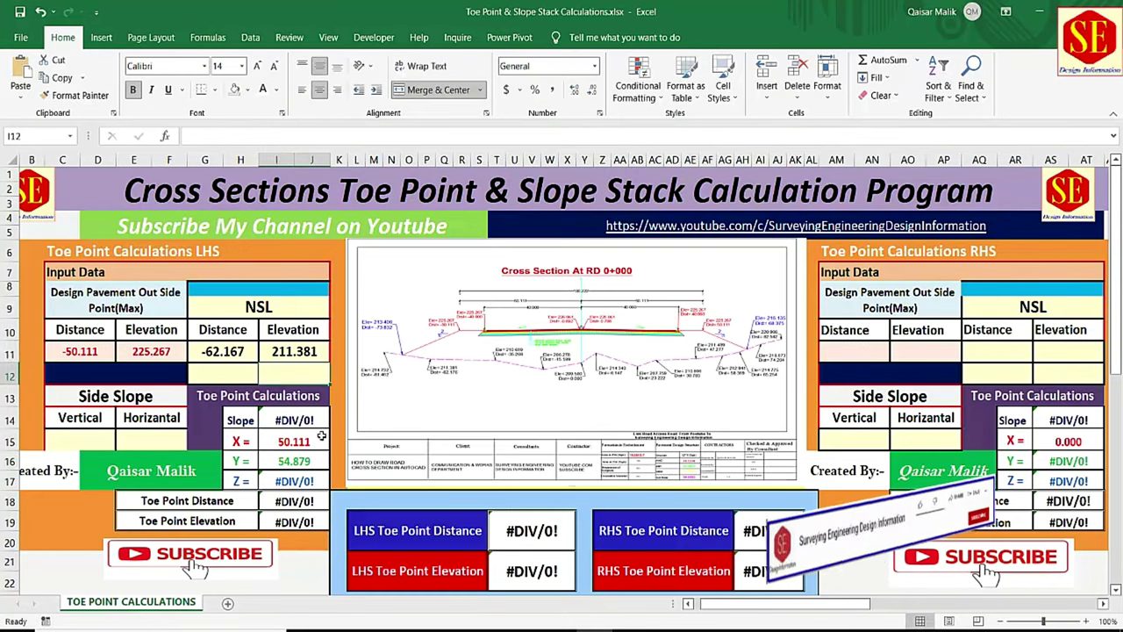
{"action": "key", "text": "Left"}
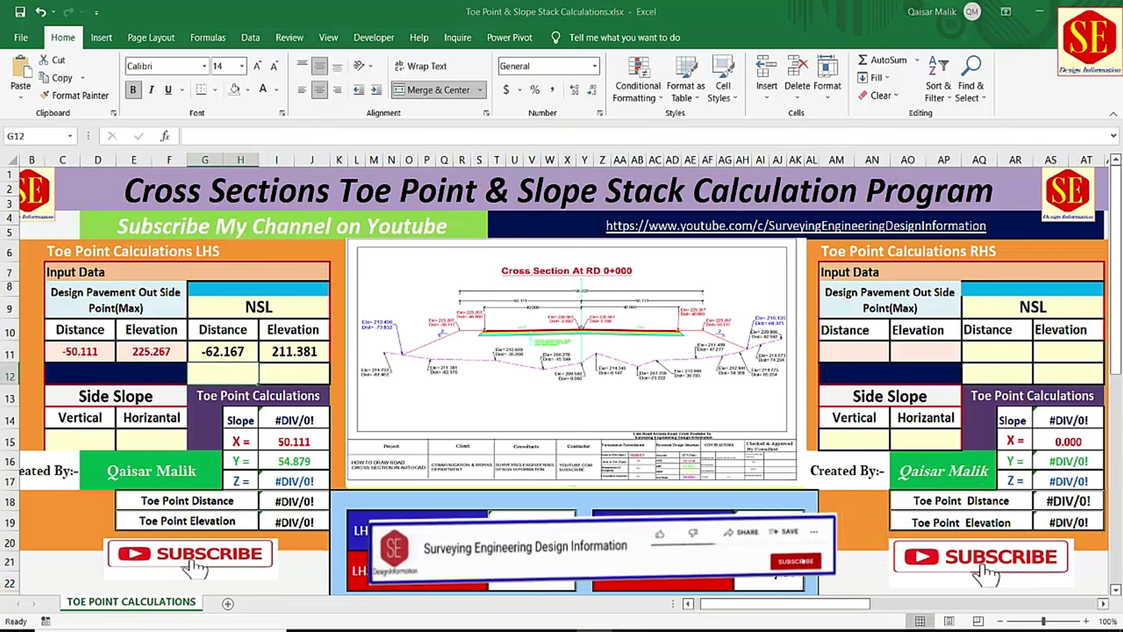
{"action": "key", "text": "alt+Tab"}
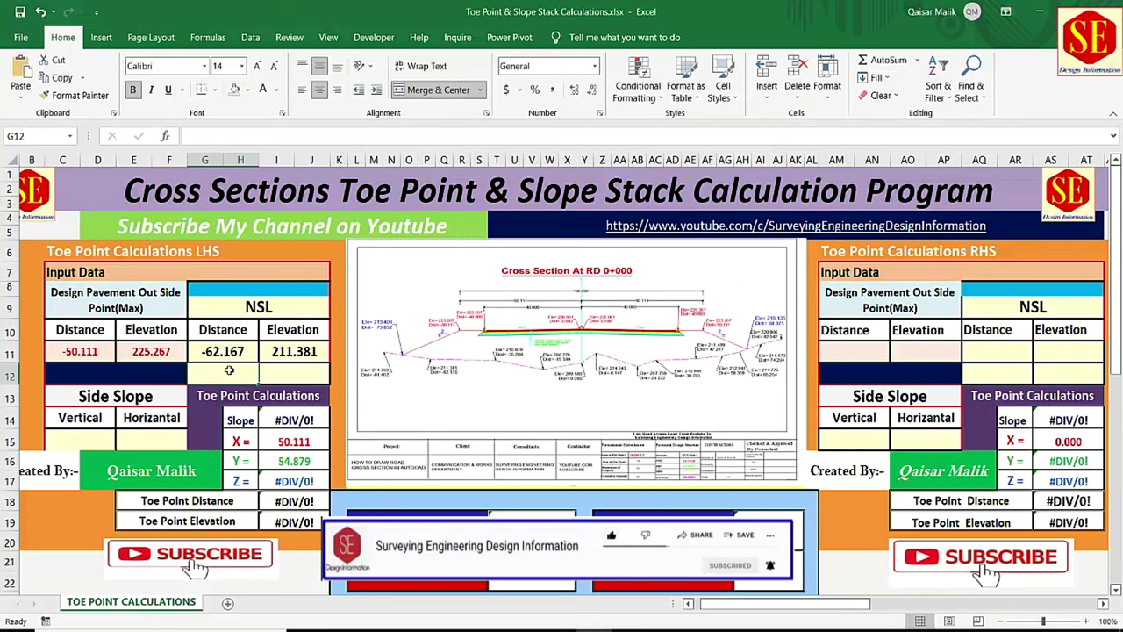
- Enter second ground point distance -81.462 in G12 and select I12, checking the image
{"action": "type", "text": "-81"}
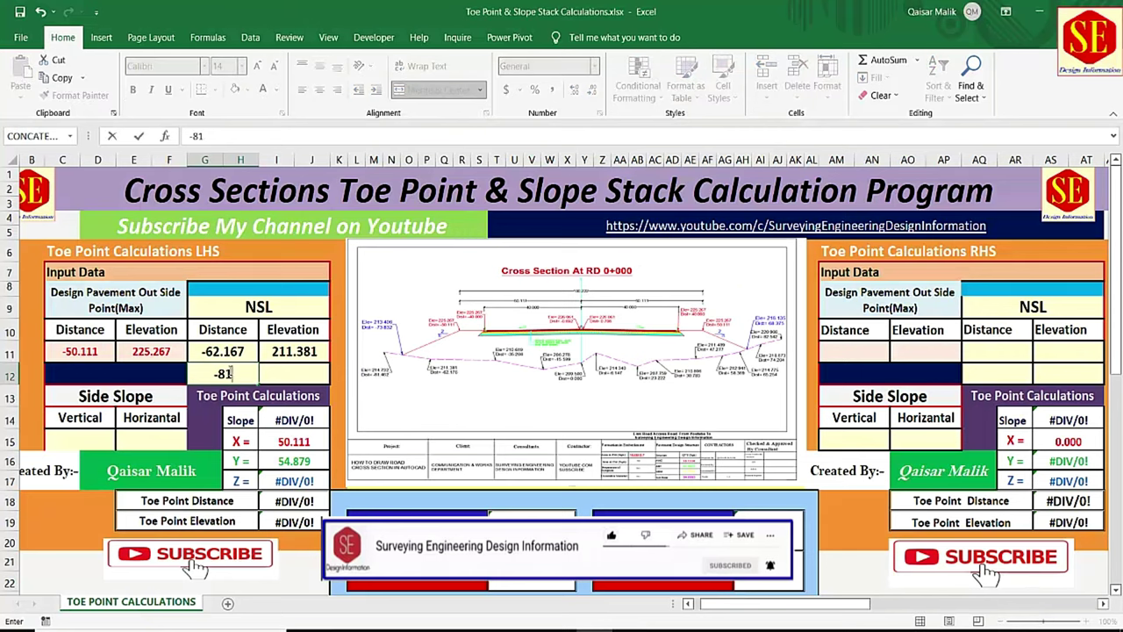
{"action": "type", "text": ".462"}
{"action": "key", "text": "Return"}
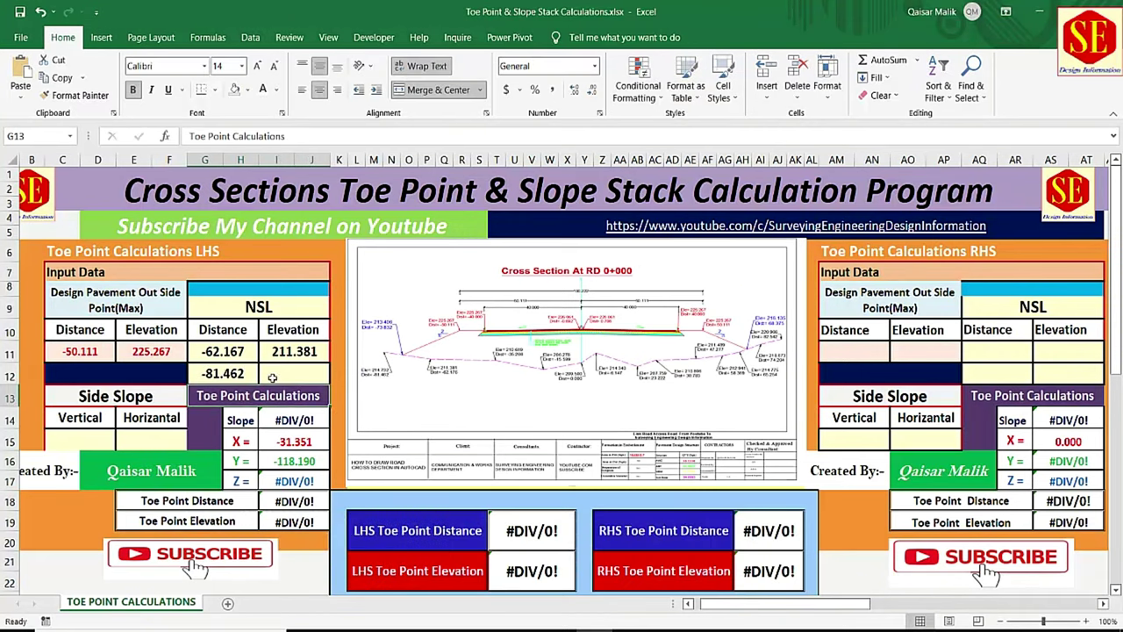
{"action": "left_click", "coordinate": [285, 373]}
{"action": "mouse_move", "coordinate": [630, 630]}
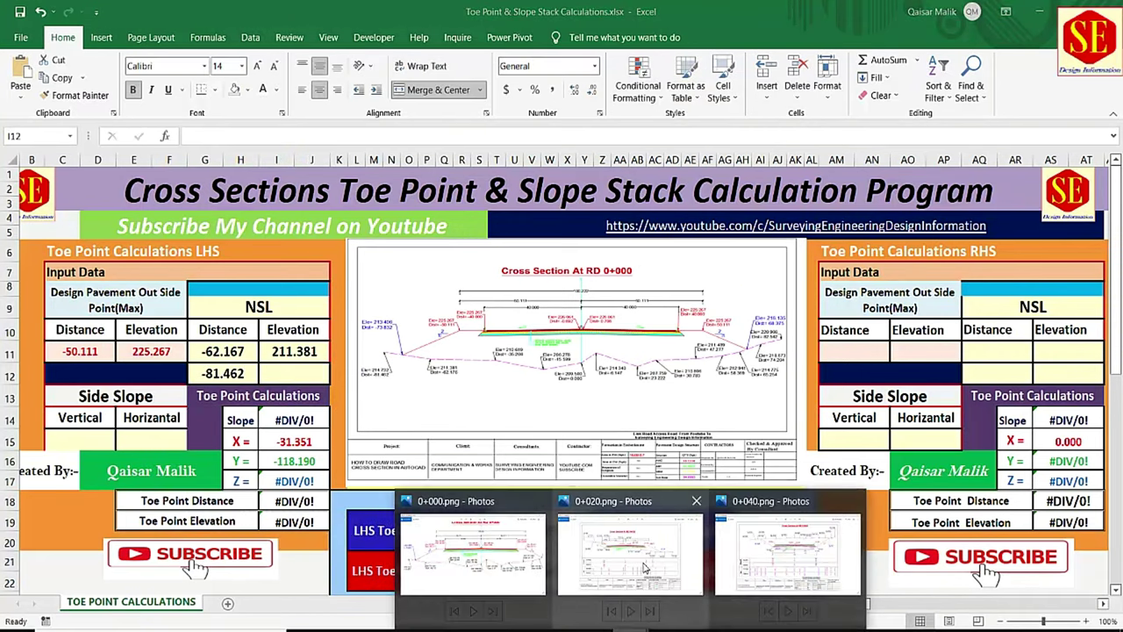
{"action": "left_click", "coordinate": [488, 566]}
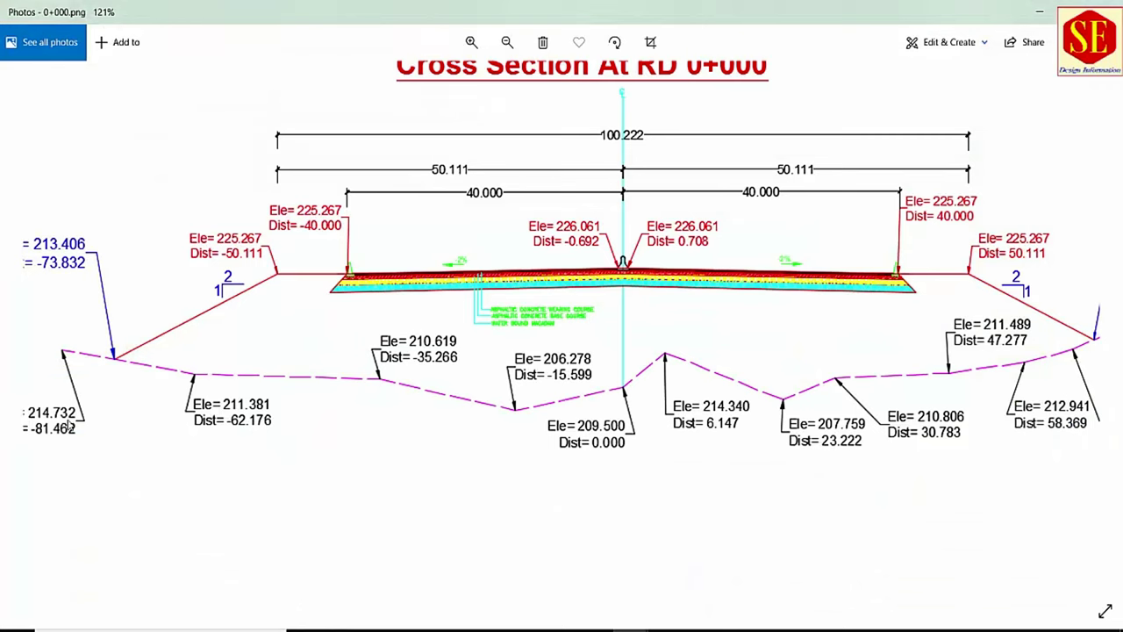
{"action": "key", "text": "alt+Tab"}
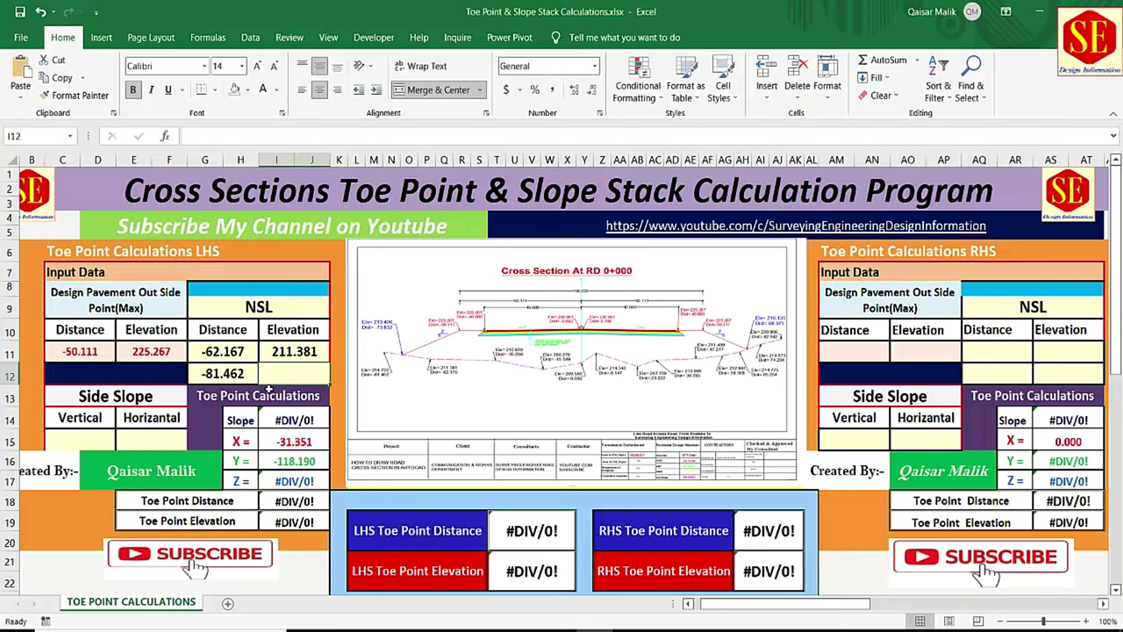
- Enter elevation 214.732 in I12 verified against the image, then check the side slope on the drawing
{"action": "type", "text": "214."}
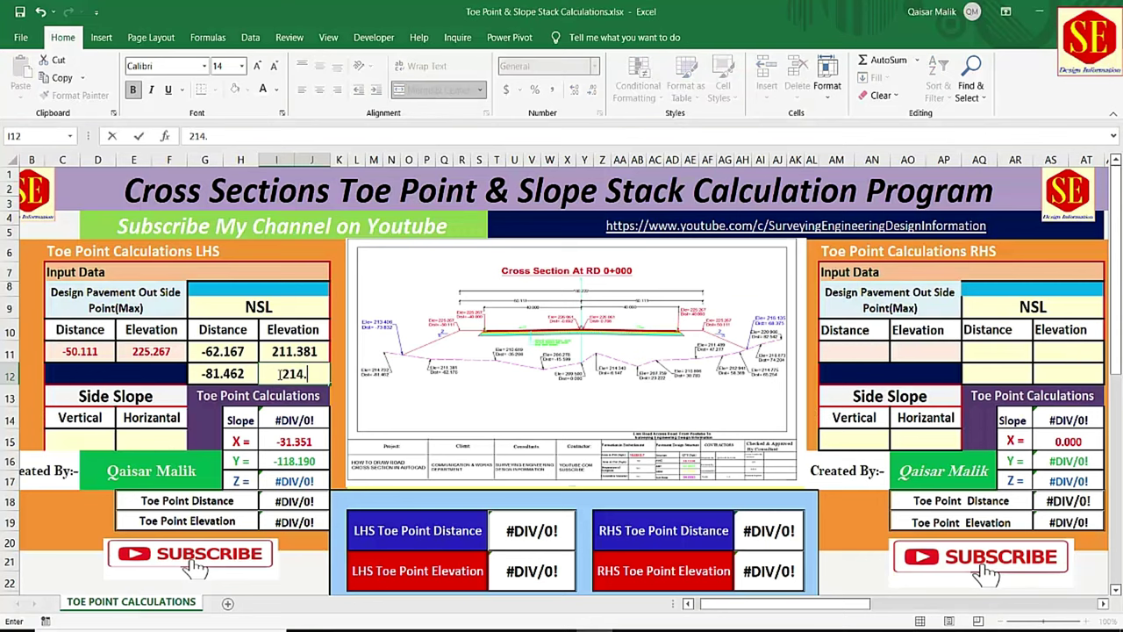
{"action": "mouse_move", "coordinate": [623, 627]}
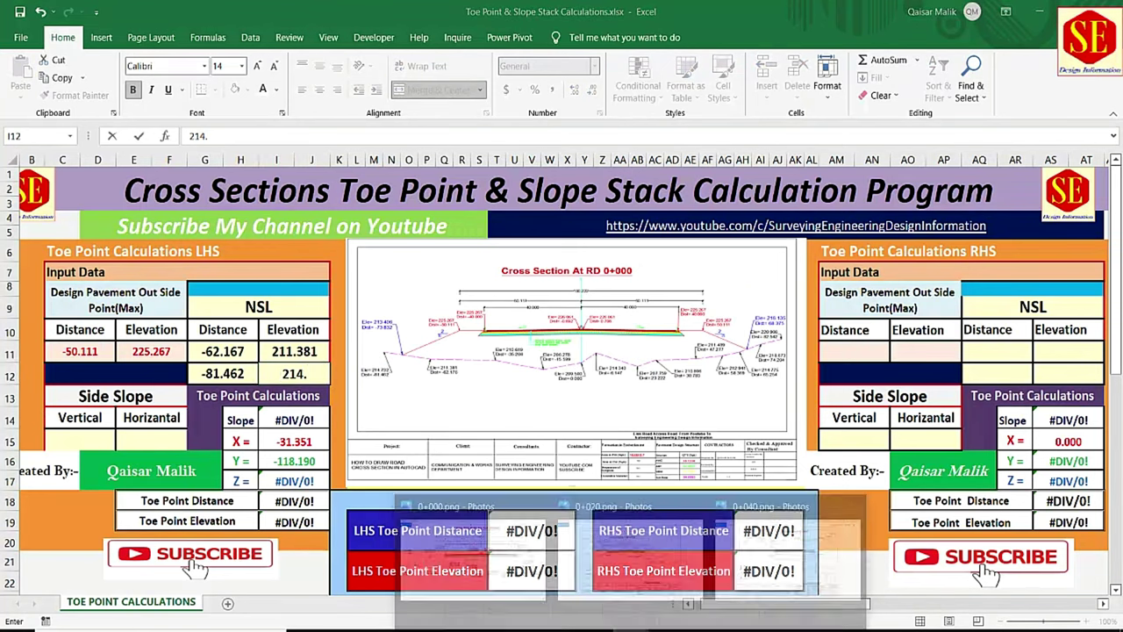
{"action": "left_click", "coordinate": [466, 544]}
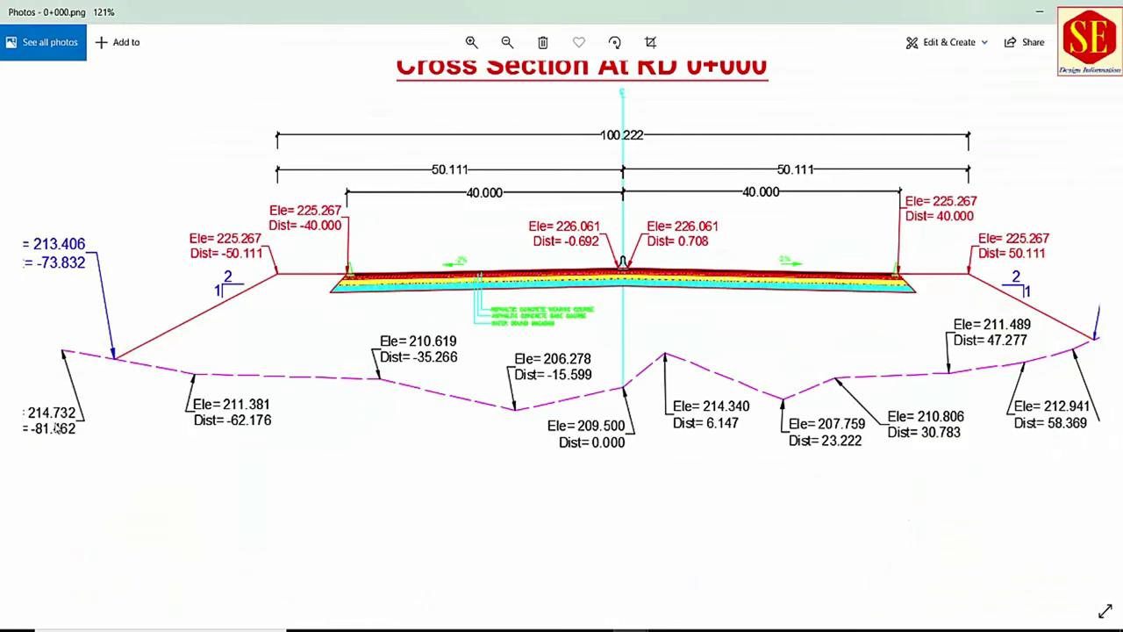
{"action": "key", "text": "alt+Tab"}
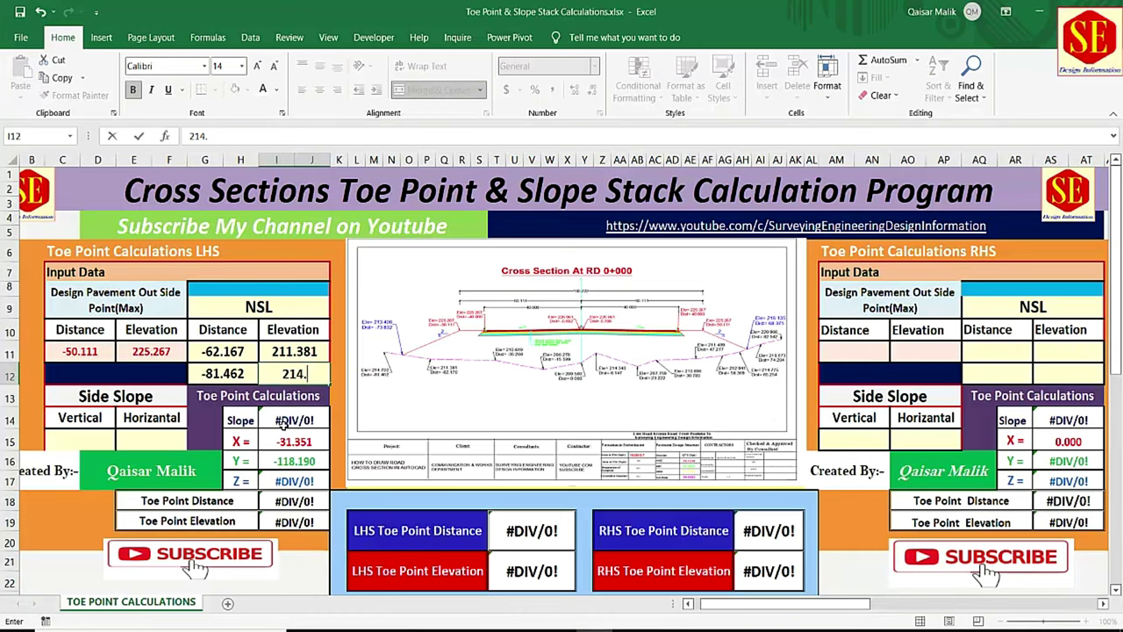
{"action": "type", "text": "732"}
{"action": "key", "text": "Return"}
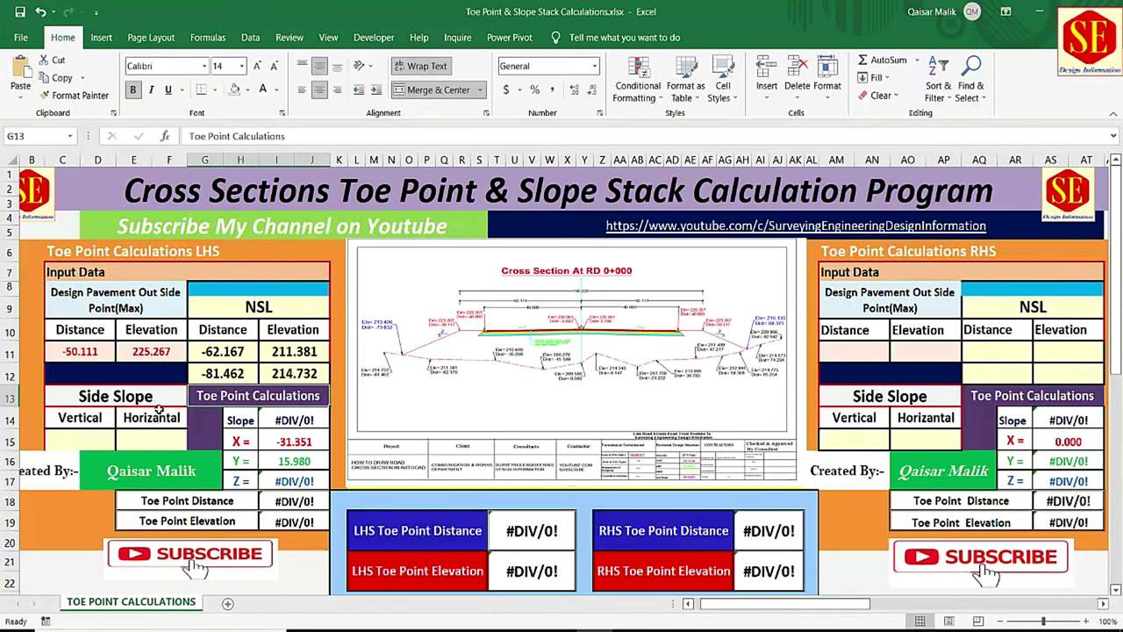
{"action": "left_click", "coordinate": [125, 443]}
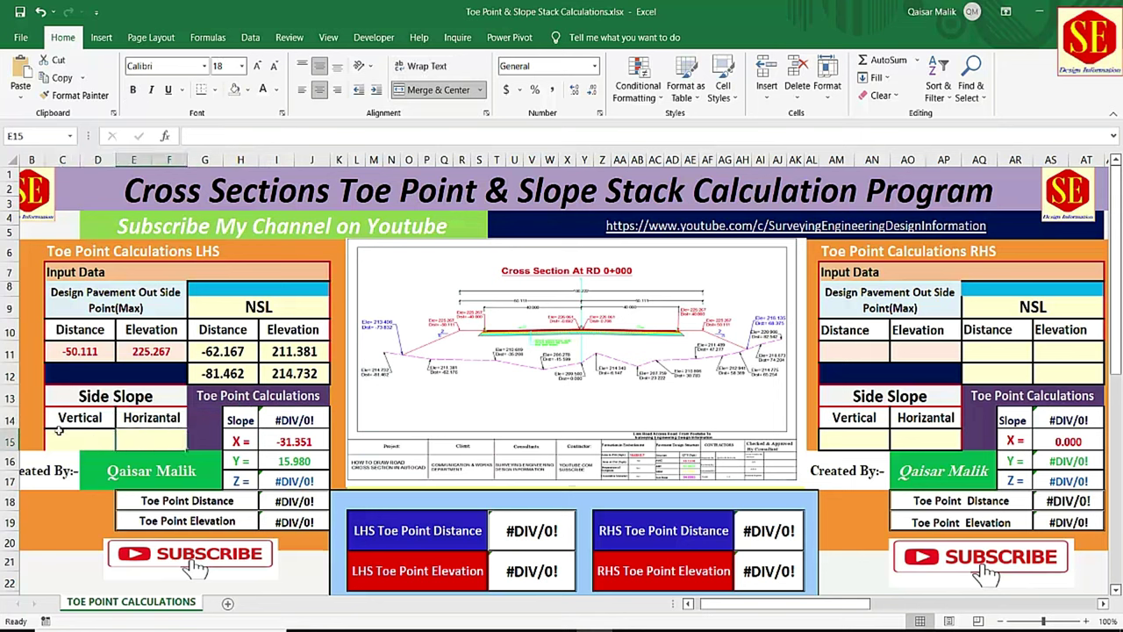
{"action": "mouse_move", "coordinate": [625, 628]}
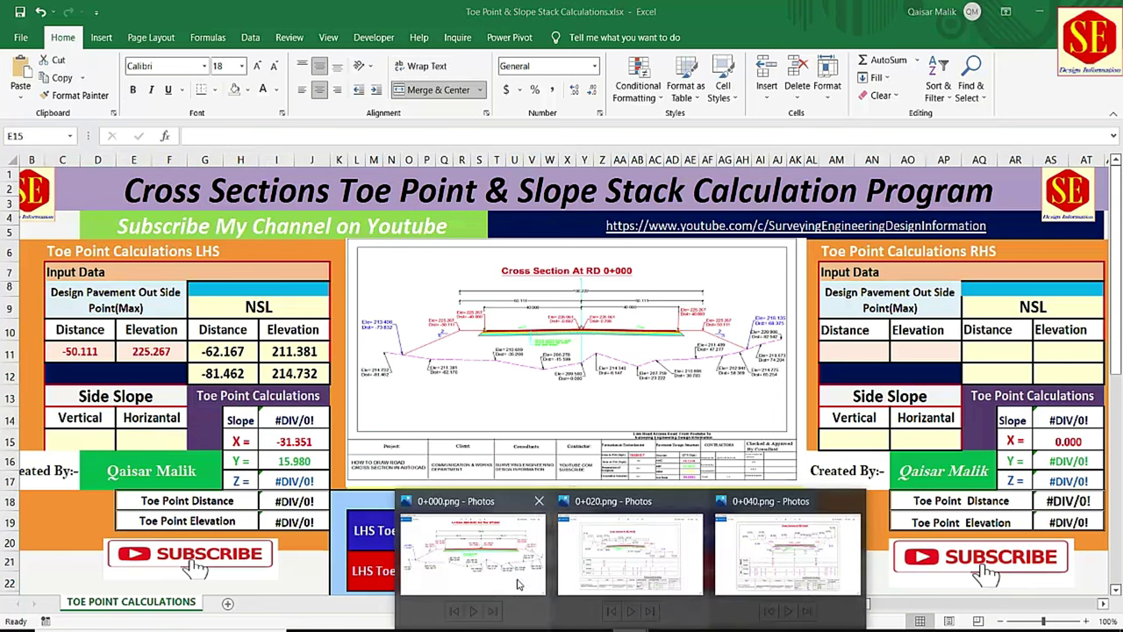
{"action": "left_click", "coordinate": [517, 583]}
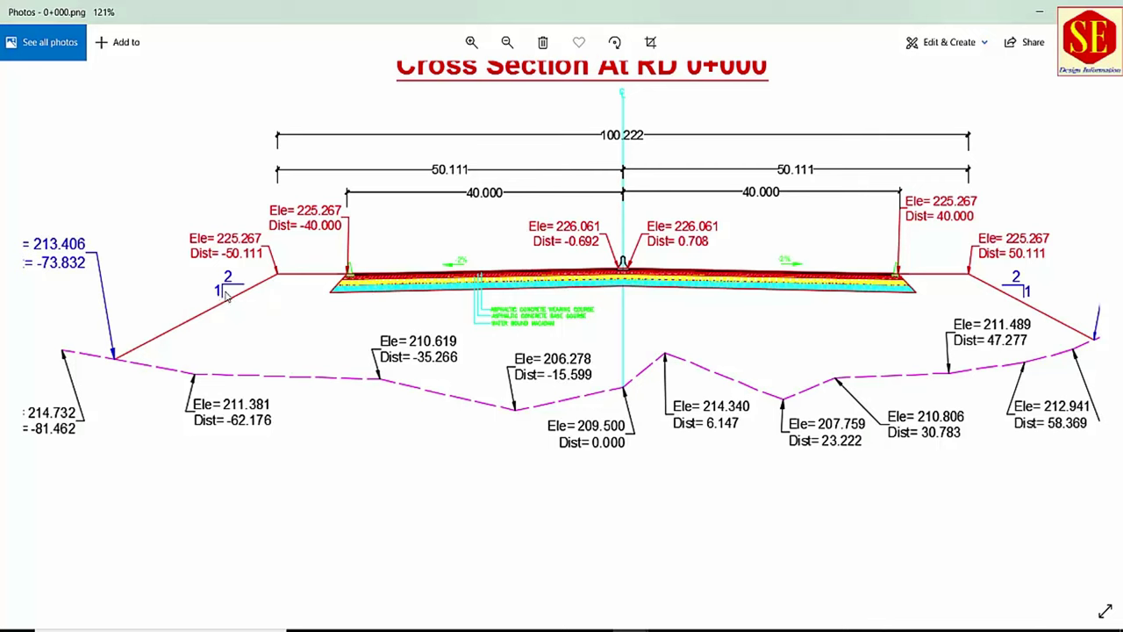
- Enter slope 1 in C15 and 2 in E15, then review the LHS toe point results
{"action": "key", "text": "alt+Tab"}
{"action": "left_click", "coordinate": [93, 435]}
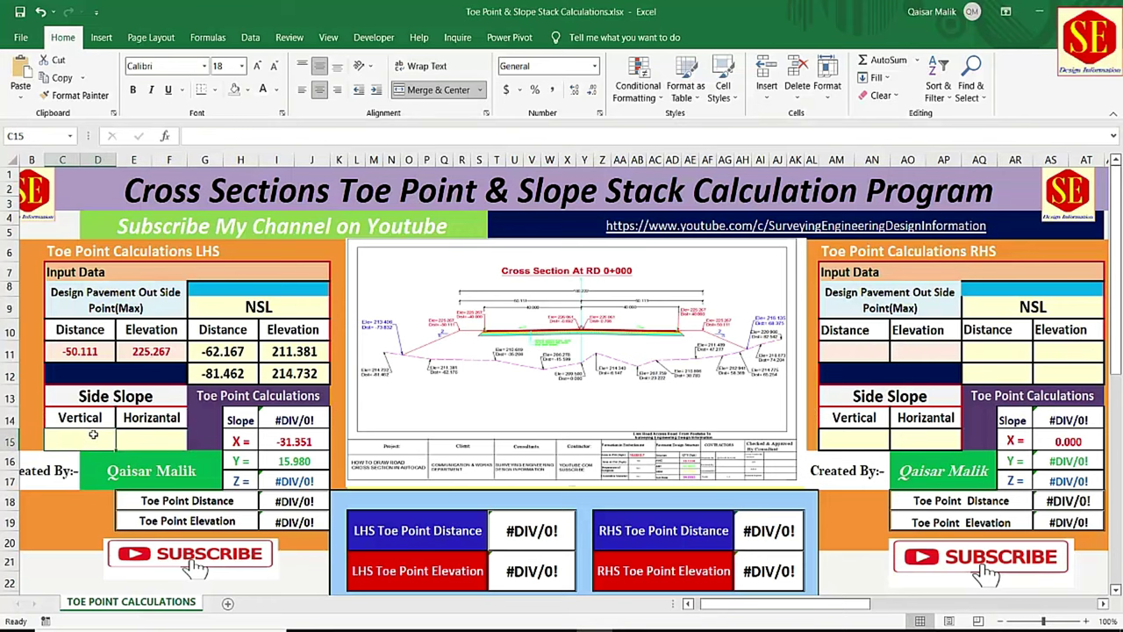
{"action": "type", "text": "1"}
{"action": "left_click", "coordinate": [153, 441]}
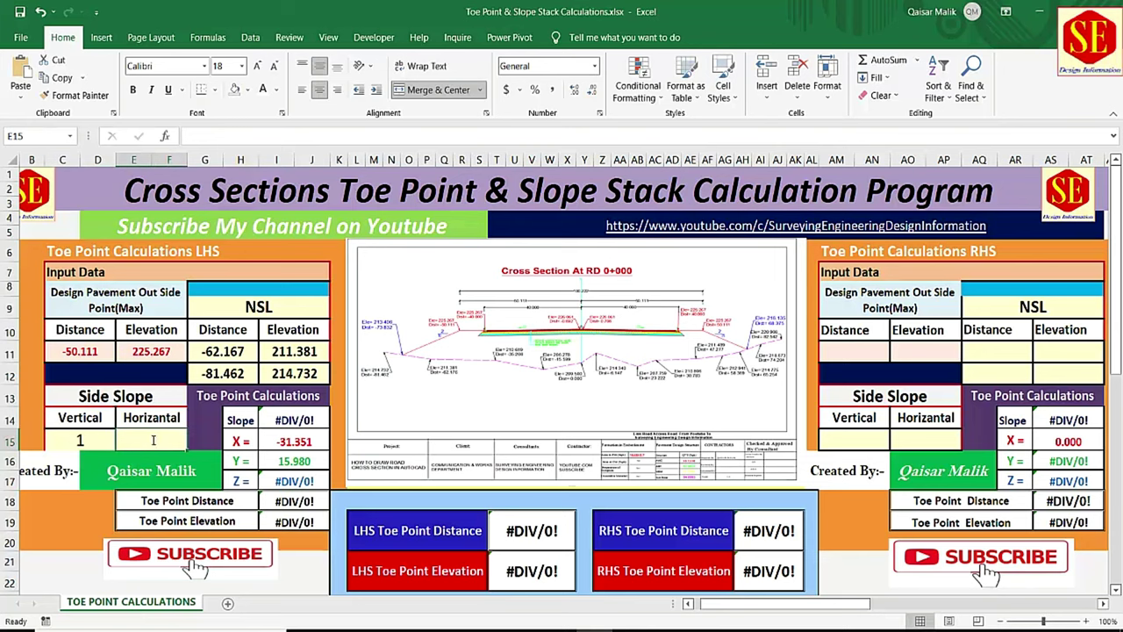
{"action": "type", "text": "2"}
{"action": "key", "text": "Return"}
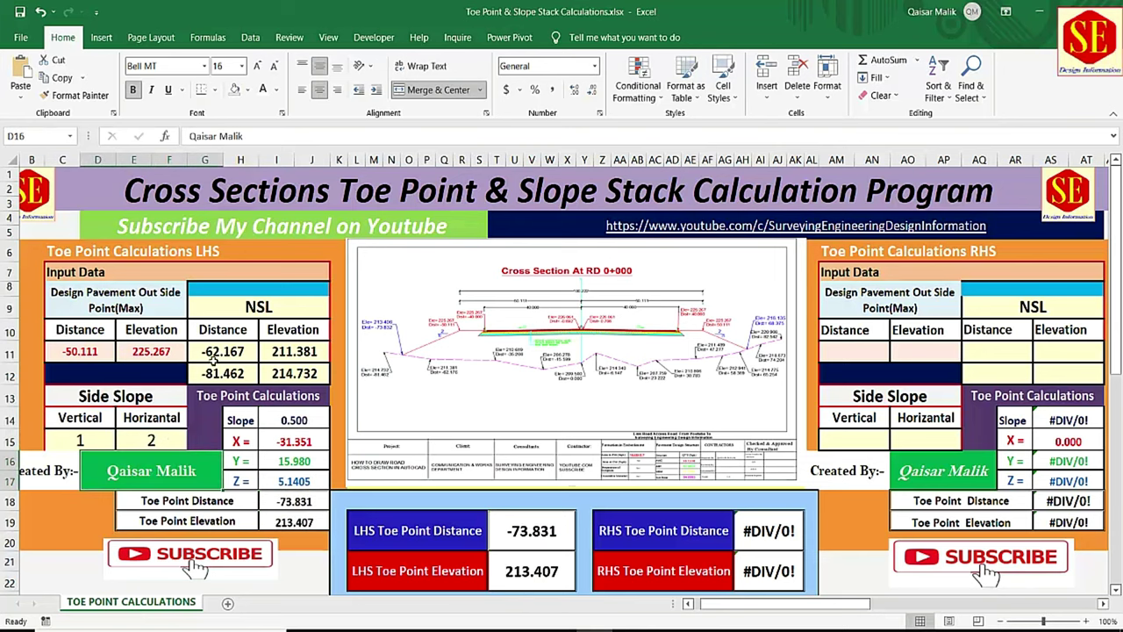
{"action": "left_click", "coordinate": [290, 493]}
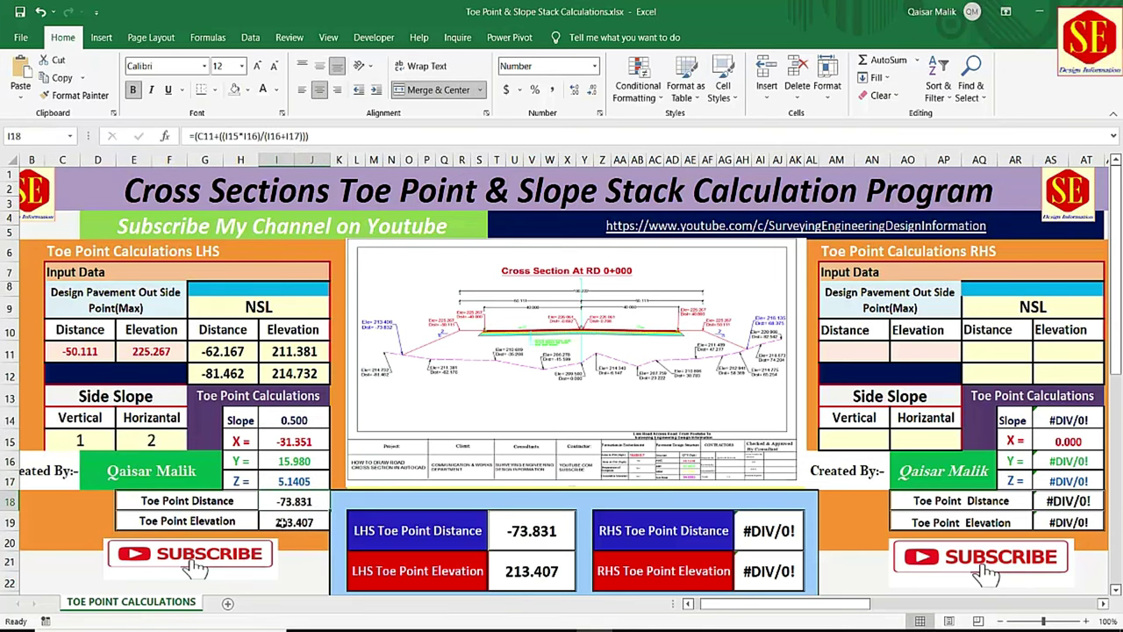
{"action": "left_click", "coordinate": [408, 531]}
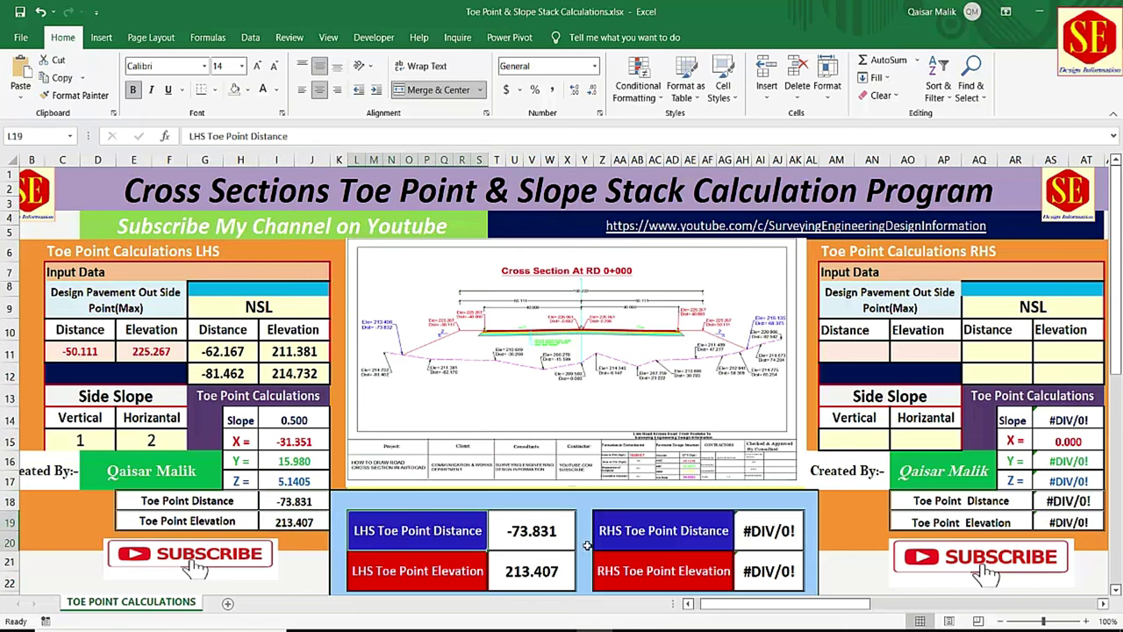
{"action": "mouse_move", "coordinate": [629, 630]}
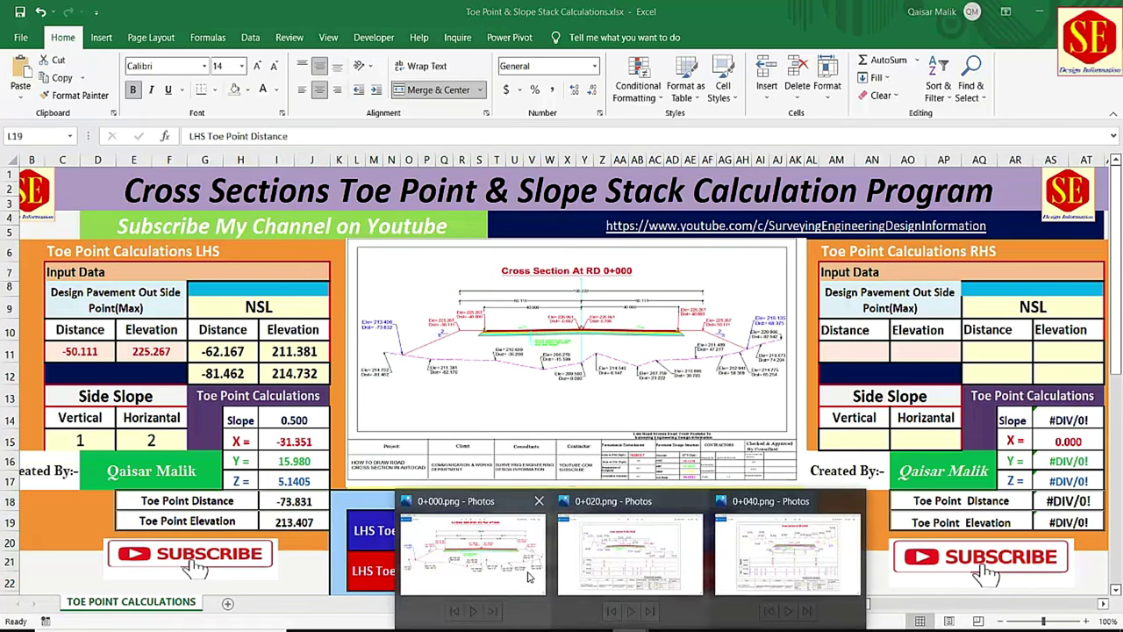
{"action": "left_click", "coordinate": [529, 576]}
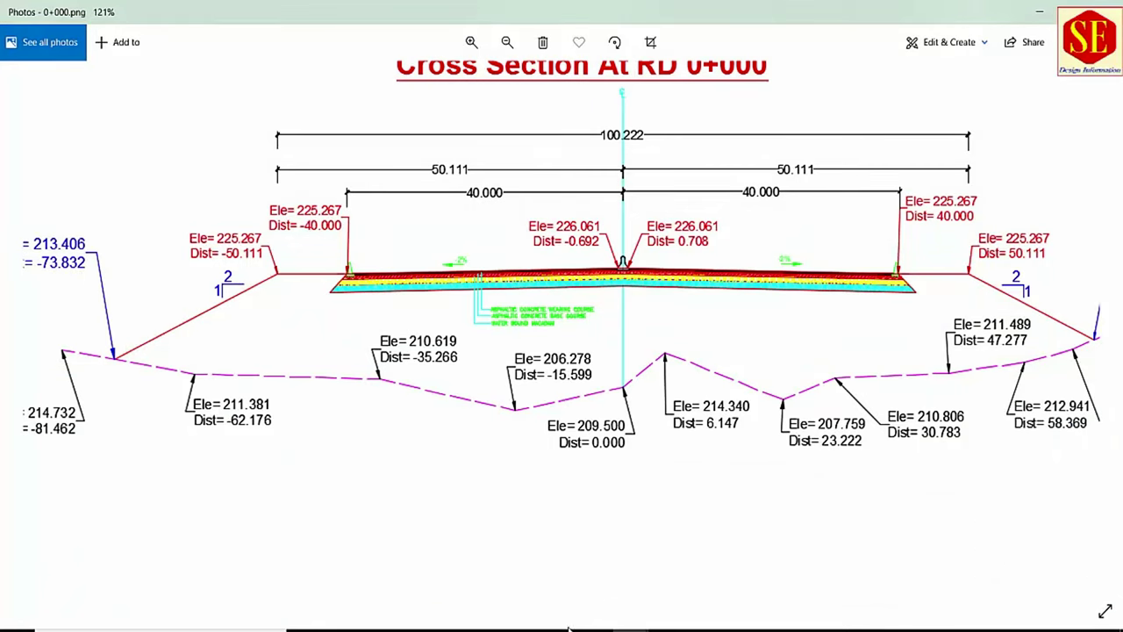
{"action": "key", "text": "alt+Tab"}
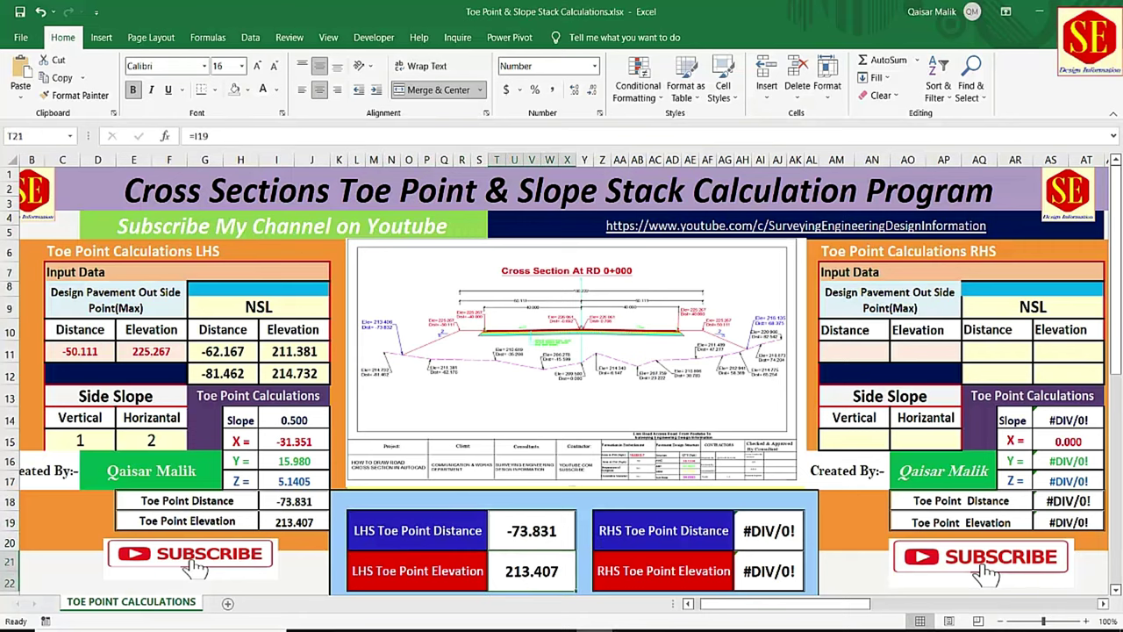
{"action": "mouse_move", "coordinate": [632, 628]}
{"action": "left_click", "coordinate": [473, 562]}
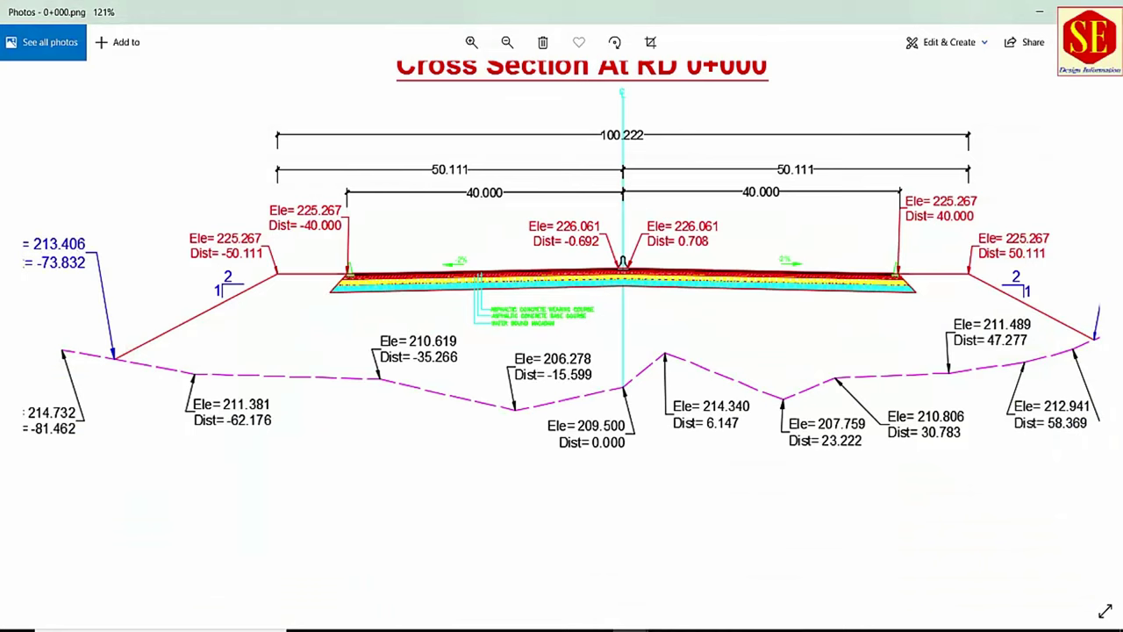
{"action": "left_click", "coordinate": [595, 628]}
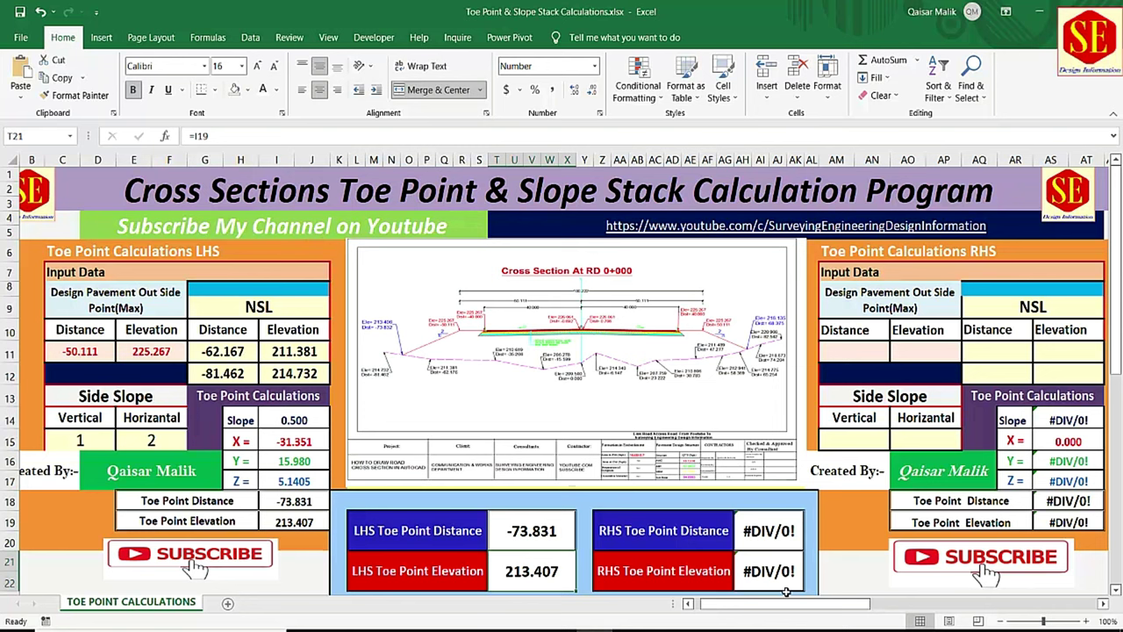
- Enter RHS pavement out side distance 50.111 in AM11 after reading the 0+000 image
{"action": "left_click_drag", "start_coordinate": [787, 603], "coordinate": [816, 616]}
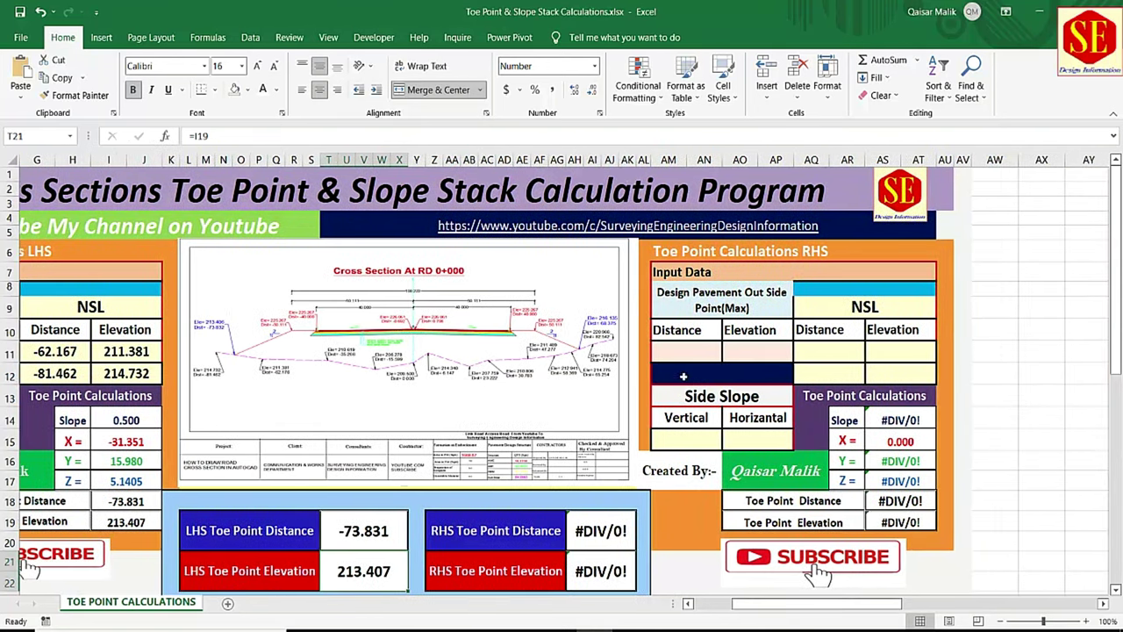
{"action": "left_click", "coordinate": [686, 351]}
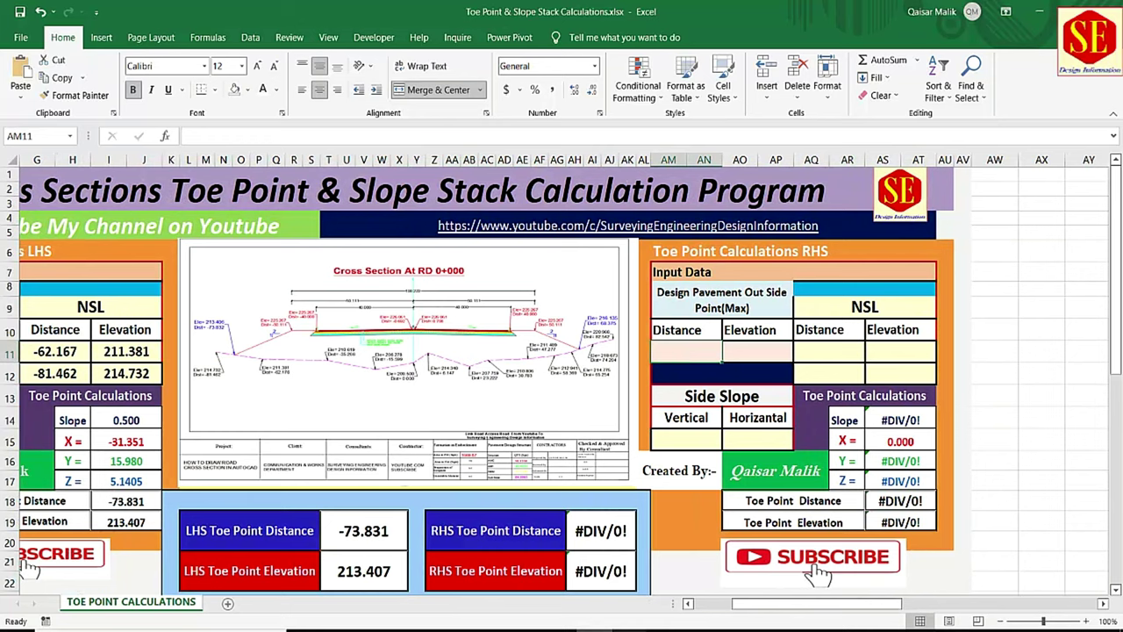
{"action": "mouse_move", "coordinate": [630, 629]}
{"action": "left_click", "coordinate": [472, 552]}
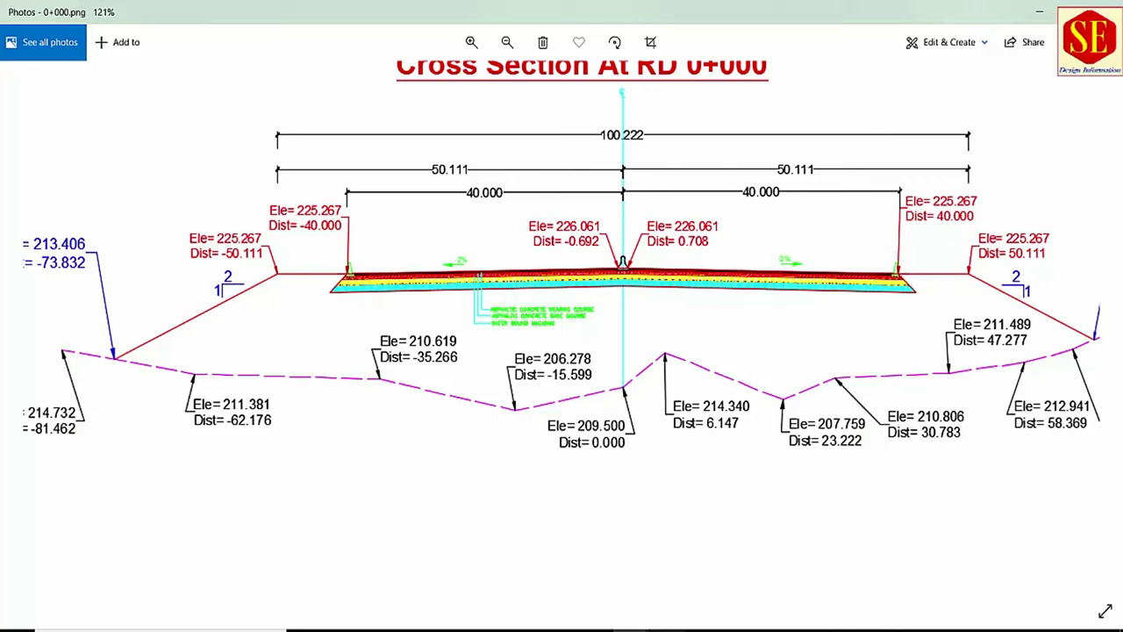
{"action": "key", "text": "alt+Tab"}
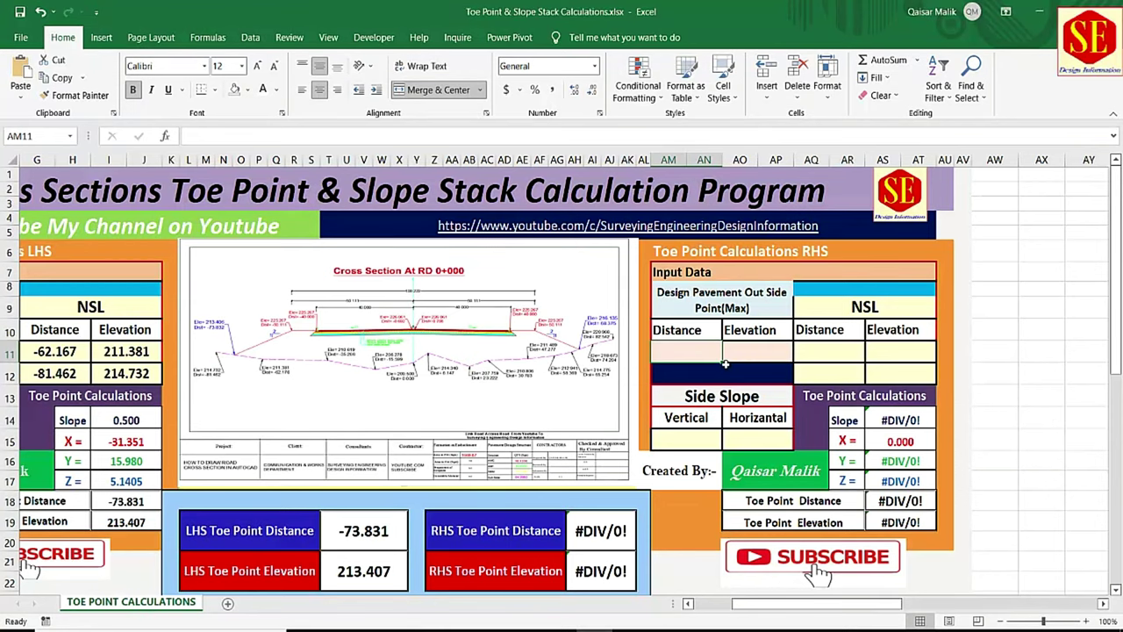
{"action": "type", "text": "50.11"}
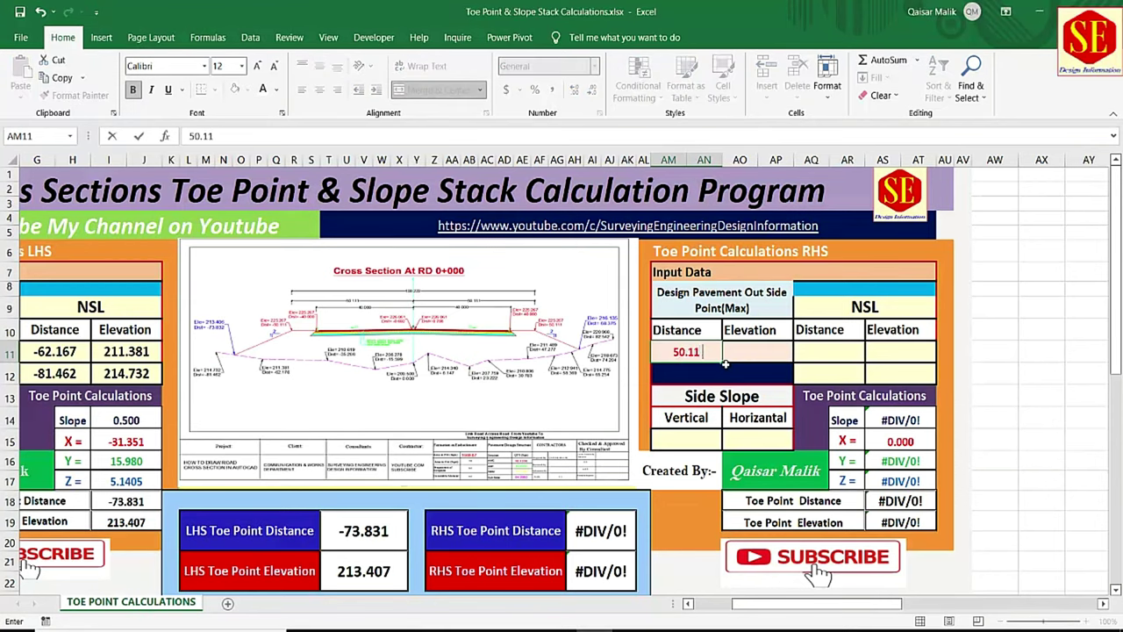
{"action": "type", "text": "1"}
{"action": "key", "text": "Tab"}
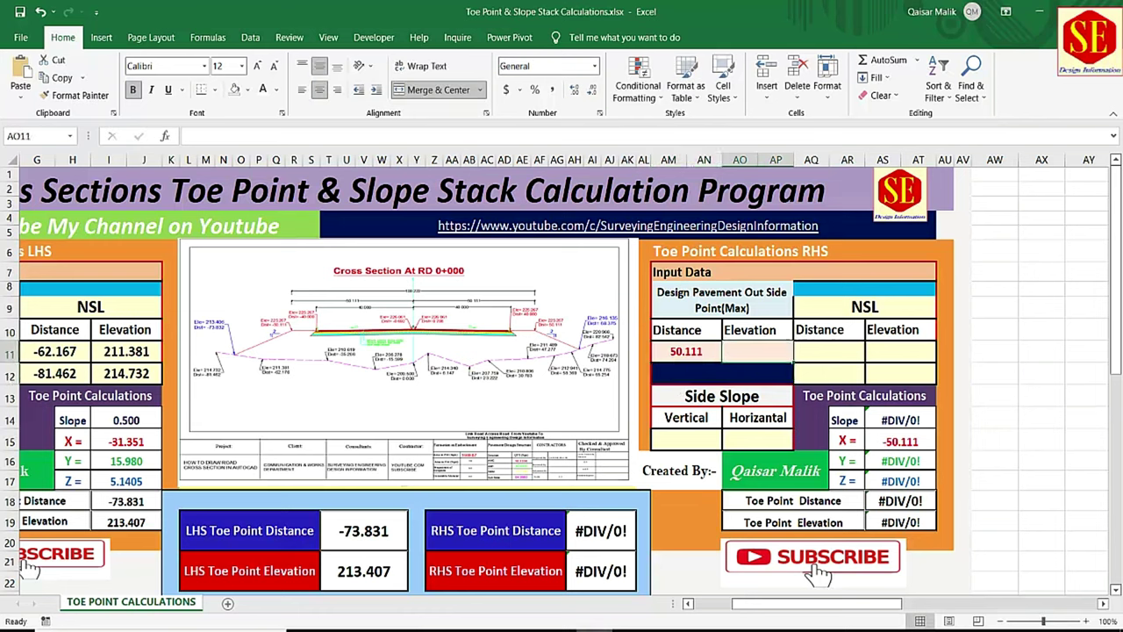
- Enter RHS pavement elevation 225.267 in AO11, then move to the RHS NSL distance cell
{"action": "mouse_move", "coordinate": [629, 630]}
{"action": "left_click", "coordinate": [471, 550]}
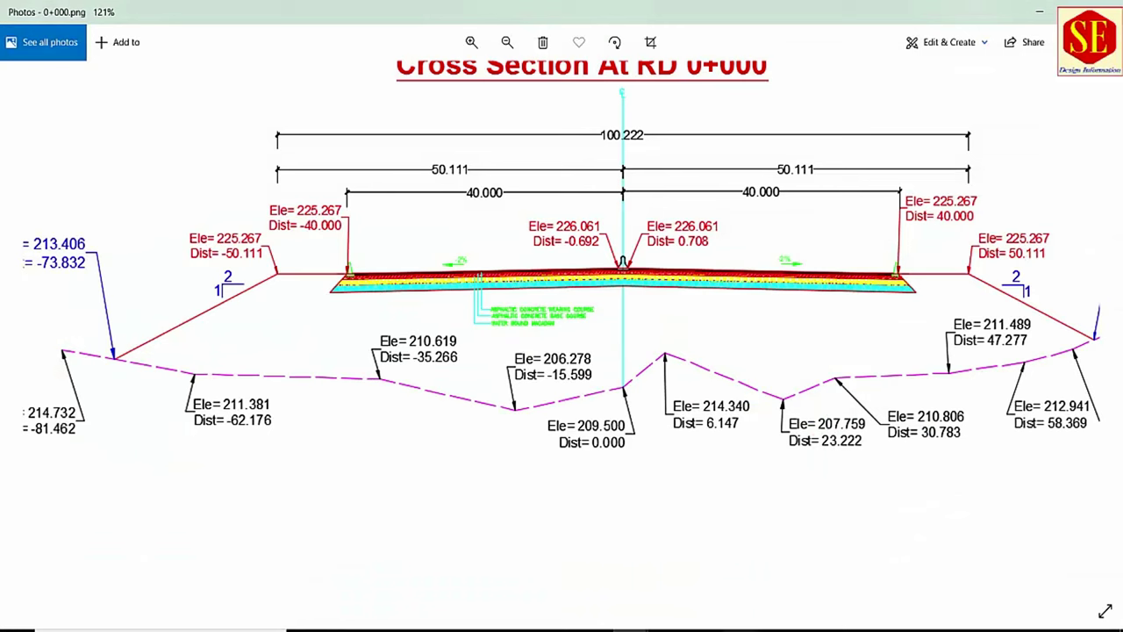
{"action": "key", "text": "alt+Tab"}
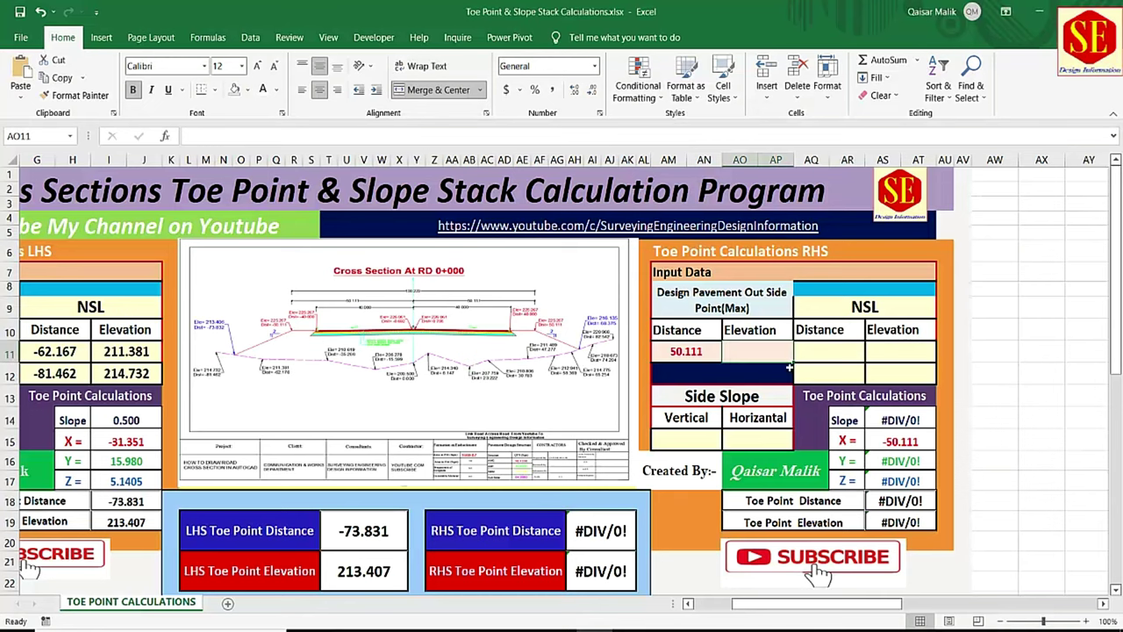
{"action": "type", "text": "225.267"}
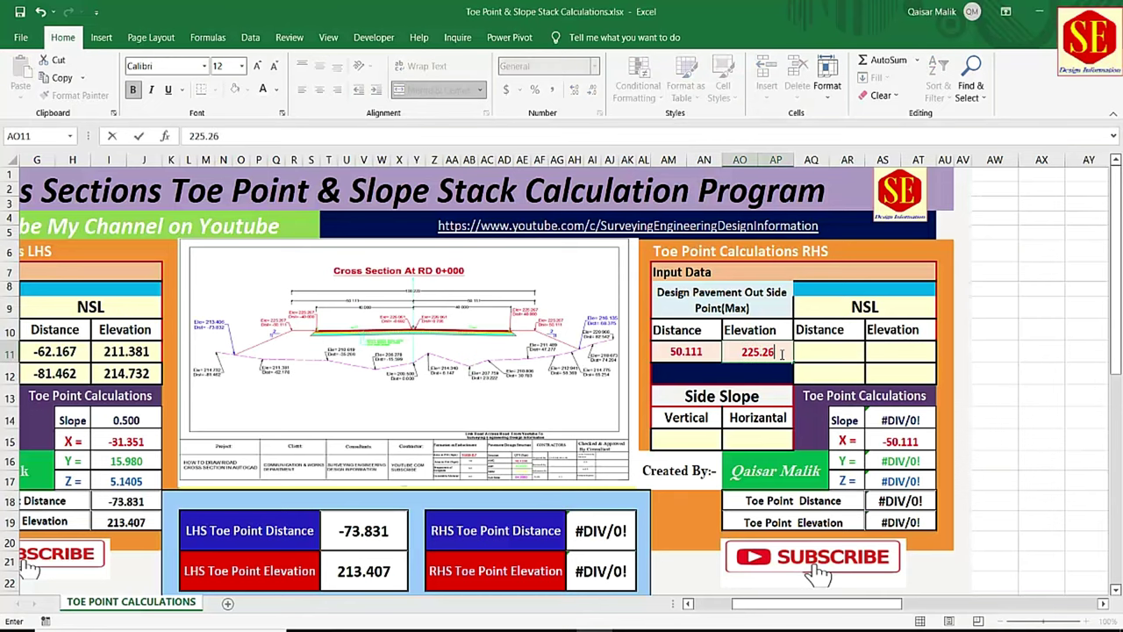
{"action": "key", "text": "Return"}
{"action": "key", "text": "Up"}
{"action": "key", "text": "Right"}
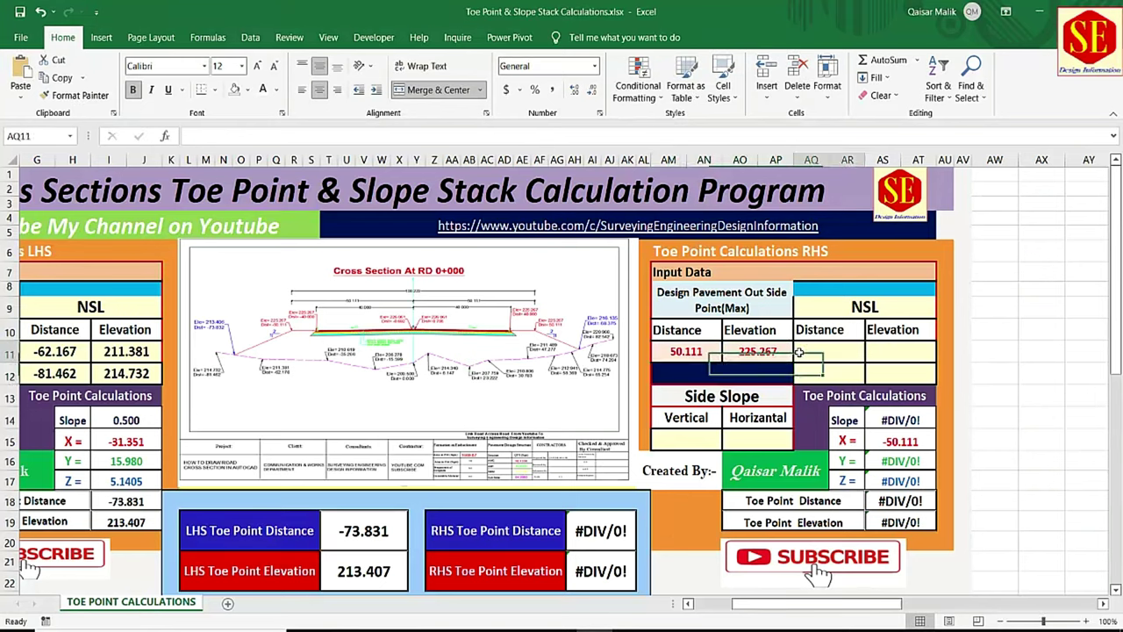
{"action": "key", "text": "Right"}
- Bring back the 0+000 cross-section and zoom out so the RHS ground levels are readable
{"action": "mouse_move", "coordinate": [632, 624]}
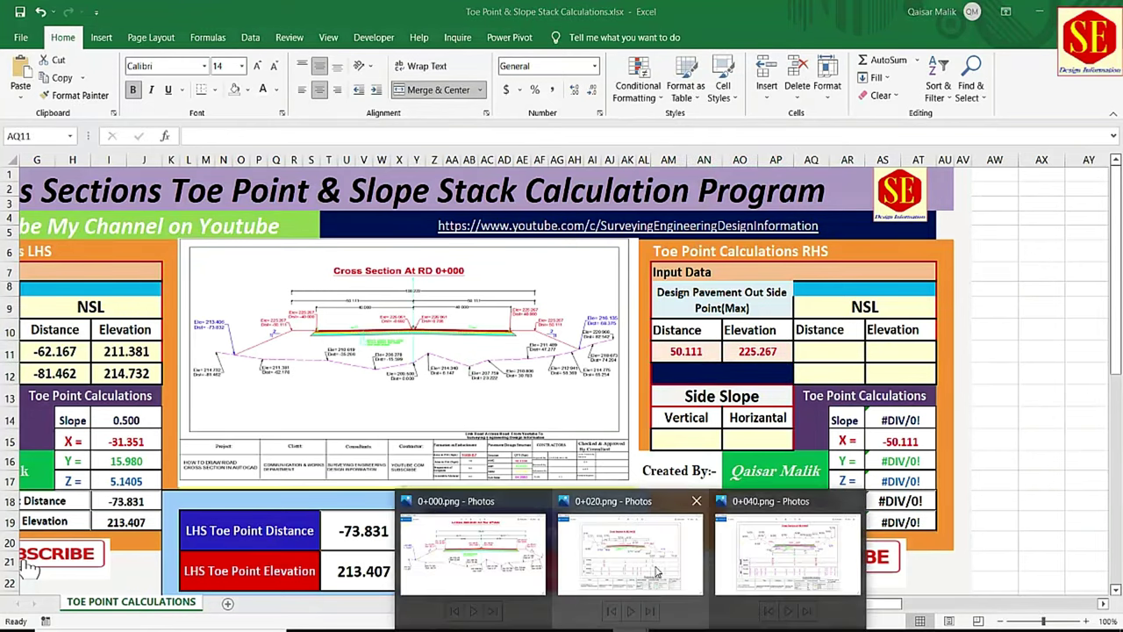
{"action": "left_click", "coordinate": [473, 552]}
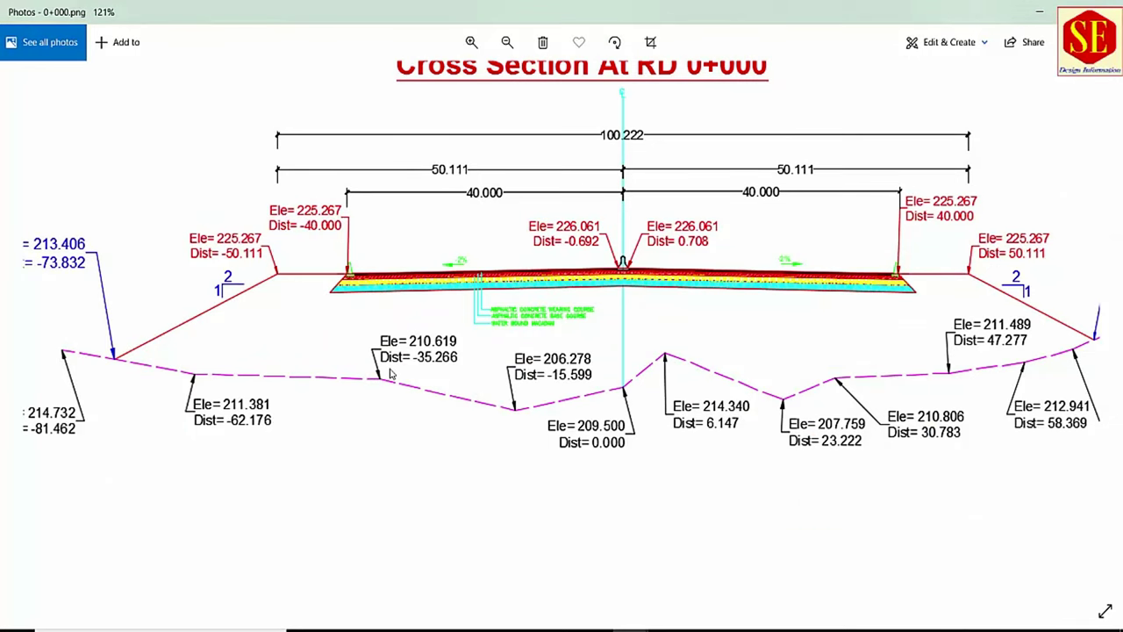
{"action": "scroll", "coordinate": [391, 374], "scroll_direction": "down", "scroll_amount": 4}
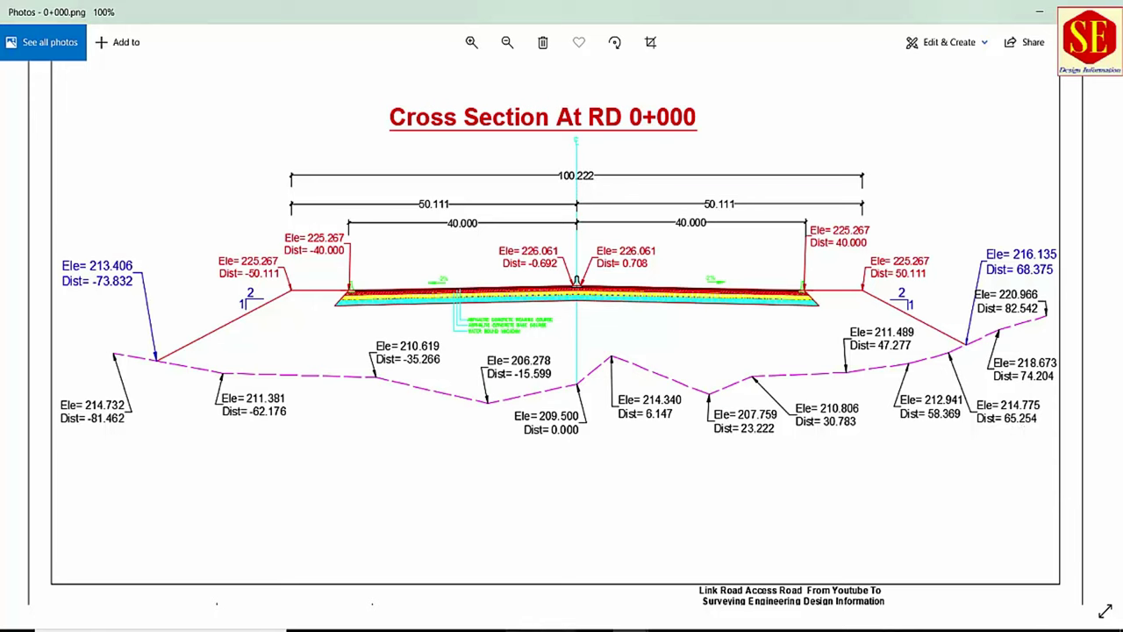
- Enter the first RHS NSL point: distance 65.254, elevation 214.775
{"action": "left_click", "coordinate": [1102, 12]}
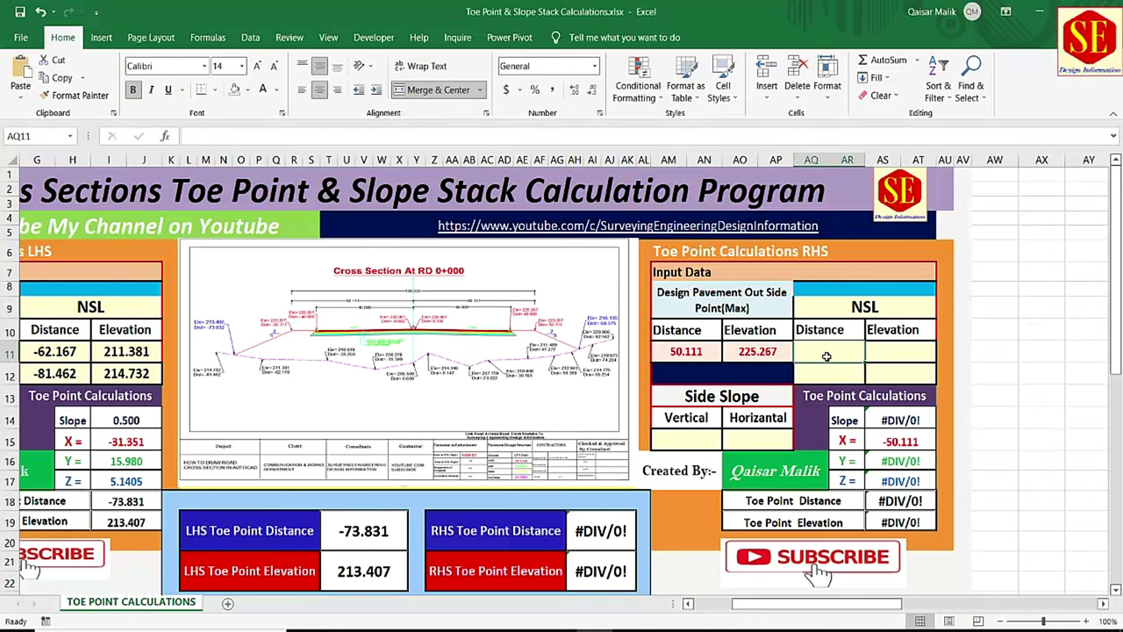
{"action": "type", "text": "65.254"}
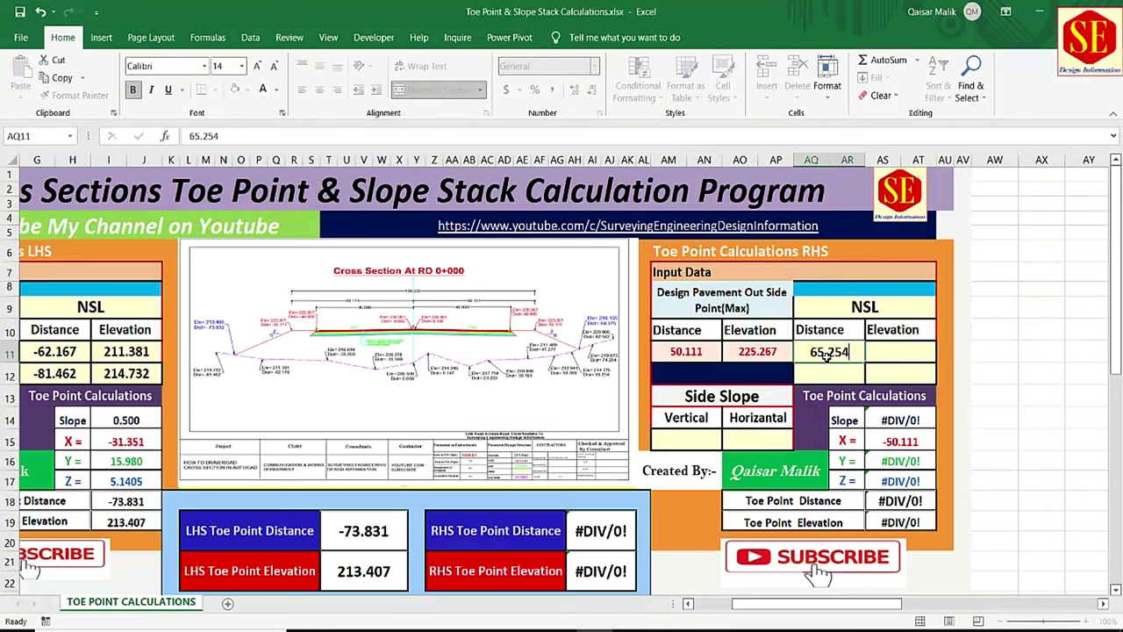
{"action": "key", "text": "Return"}
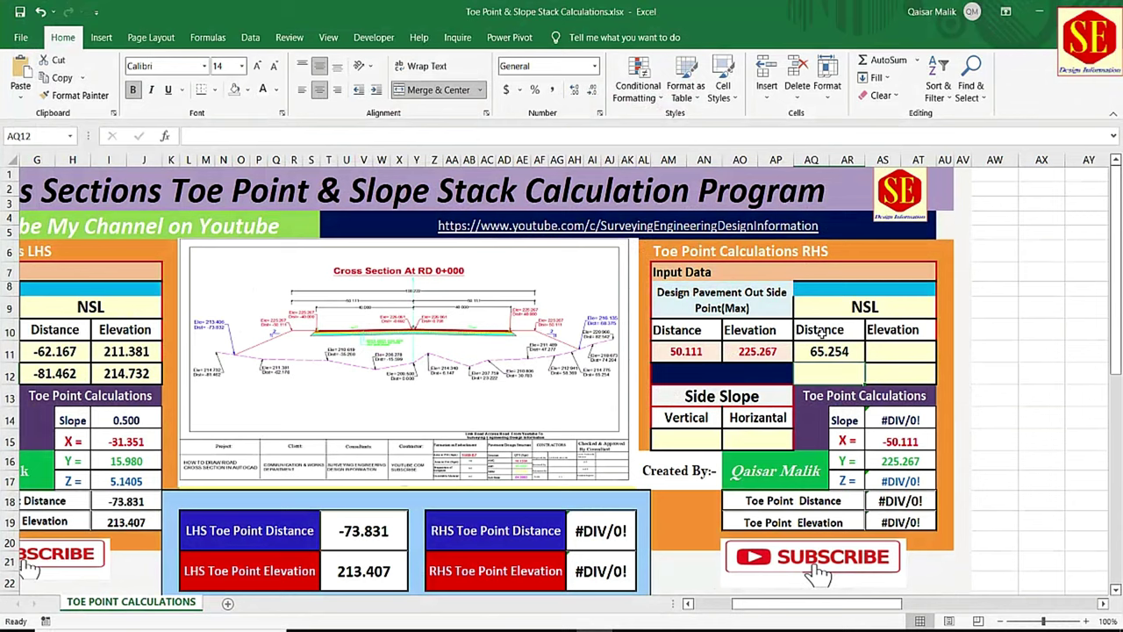
{"action": "left_click", "coordinate": [904, 351]}
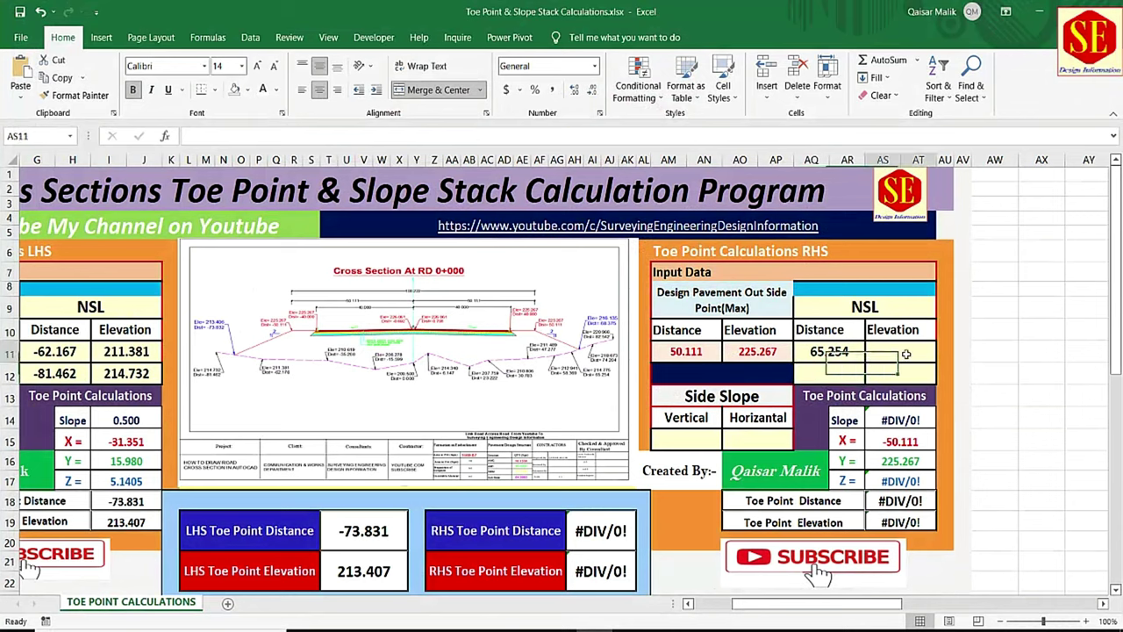
{"action": "type", "text": "214.77"}
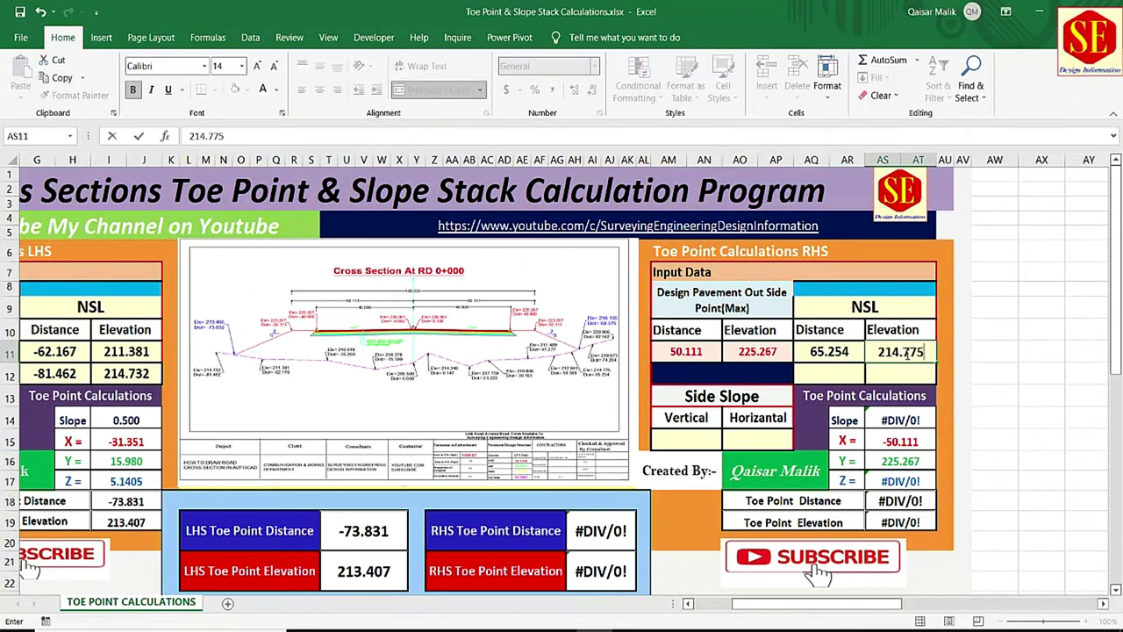
{"action": "type", "text": "5"}
{"action": "key", "text": "Return"}
- Enter the second RHS NSL point, 74.204 at 218.673, checking the 0+000 drawing
{"action": "left_click", "coordinate": [854, 377]}
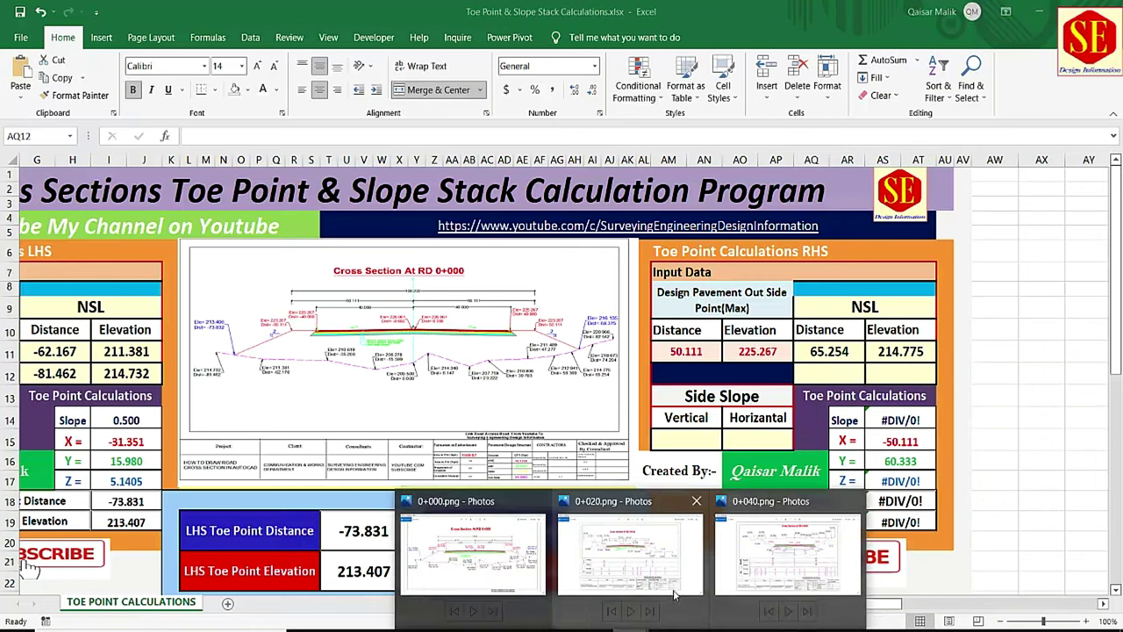
{"action": "left_click", "coordinate": [463, 489]}
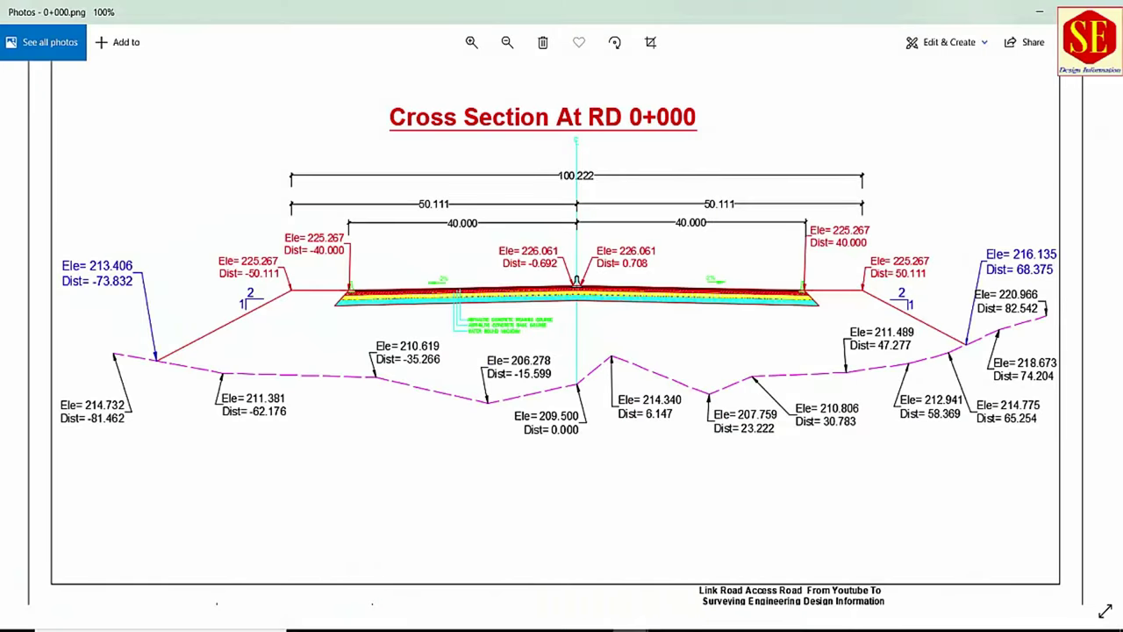
{"action": "key", "text": "alt+Tab"}
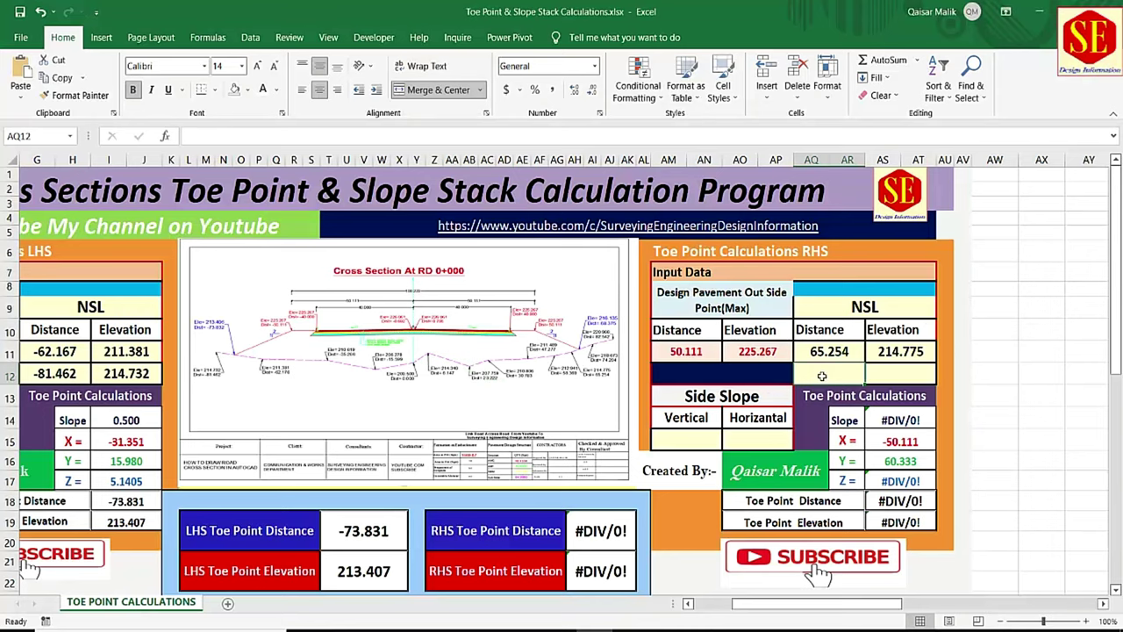
{"action": "type", "text": "74.204"}
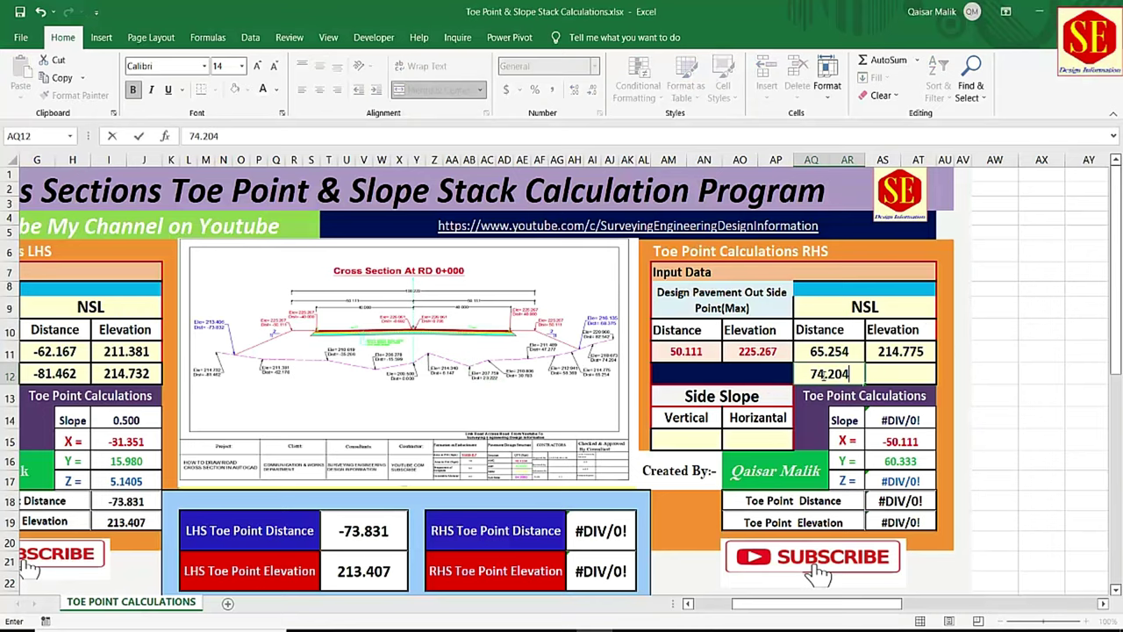
{"action": "left_click", "coordinate": [904, 373]}
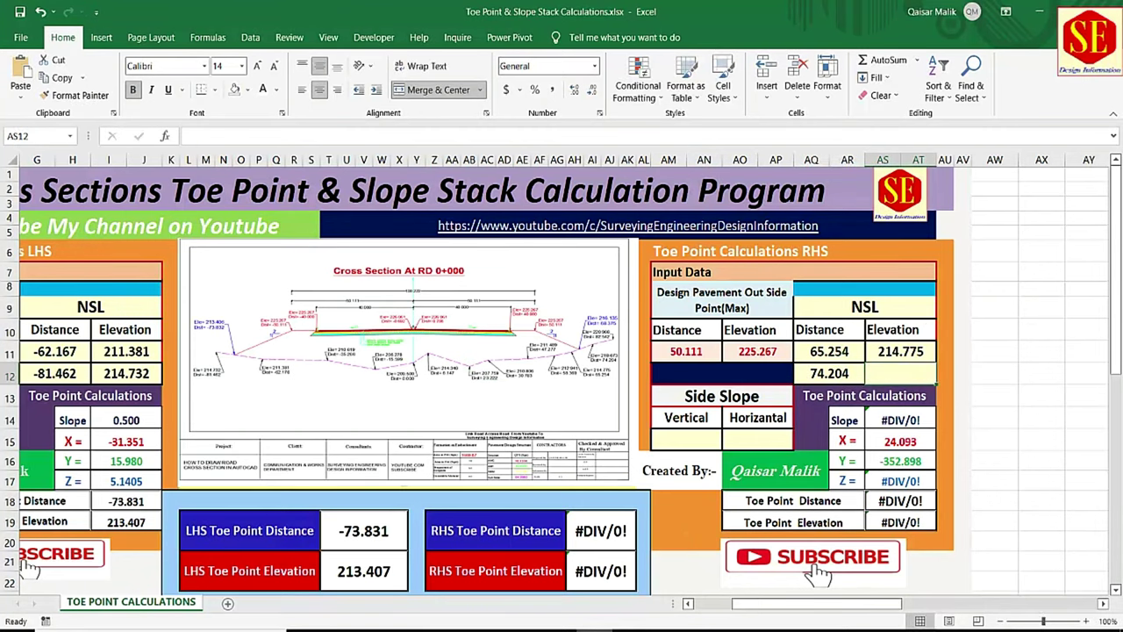
{"action": "mouse_move", "coordinate": [633, 624]}
{"action": "left_click", "coordinate": [497, 566]}
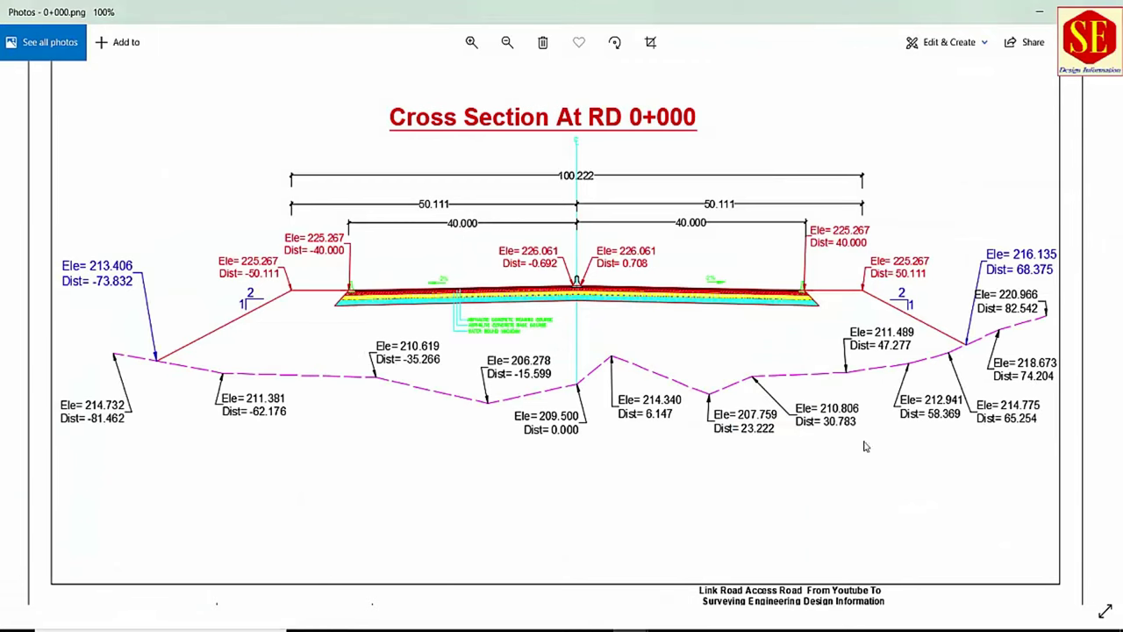
{"action": "left_click", "coordinate": [592, 628]}
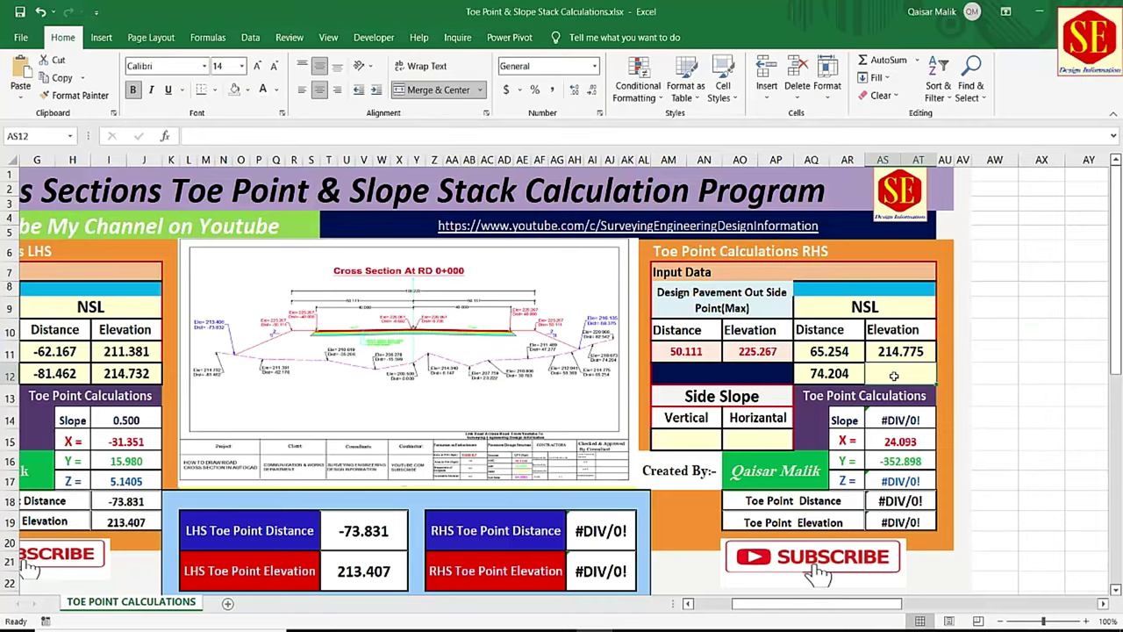
{"action": "type", "text": "218.673"}
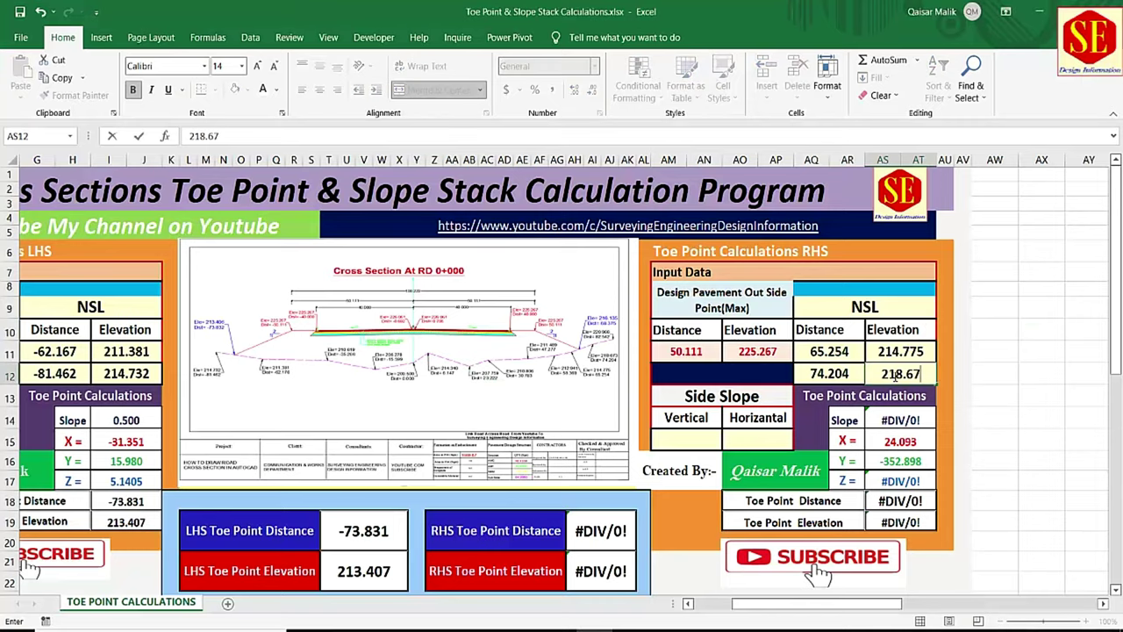
{"action": "key", "text": "Return"}
- Set the RHS side slope to 1 vertical : 2 horizontal, then compare with the 0+000 drawing
{"action": "left_click", "coordinate": [709, 445]}
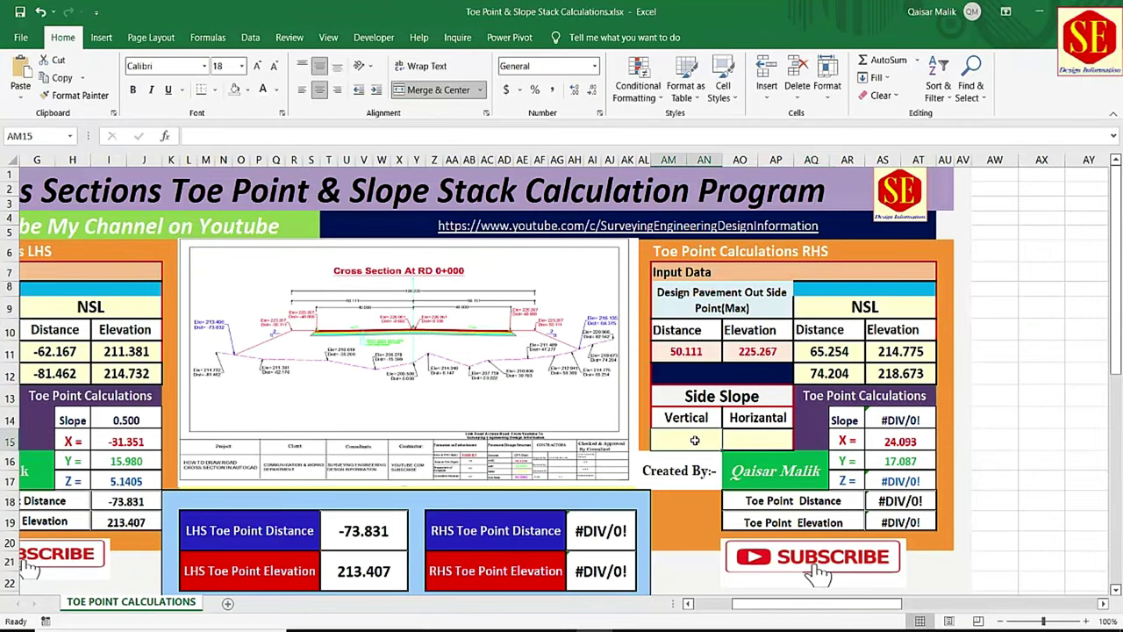
{"action": "type", "text": "1"}
{"action": "left_click", "coordinate": [760, 439]}
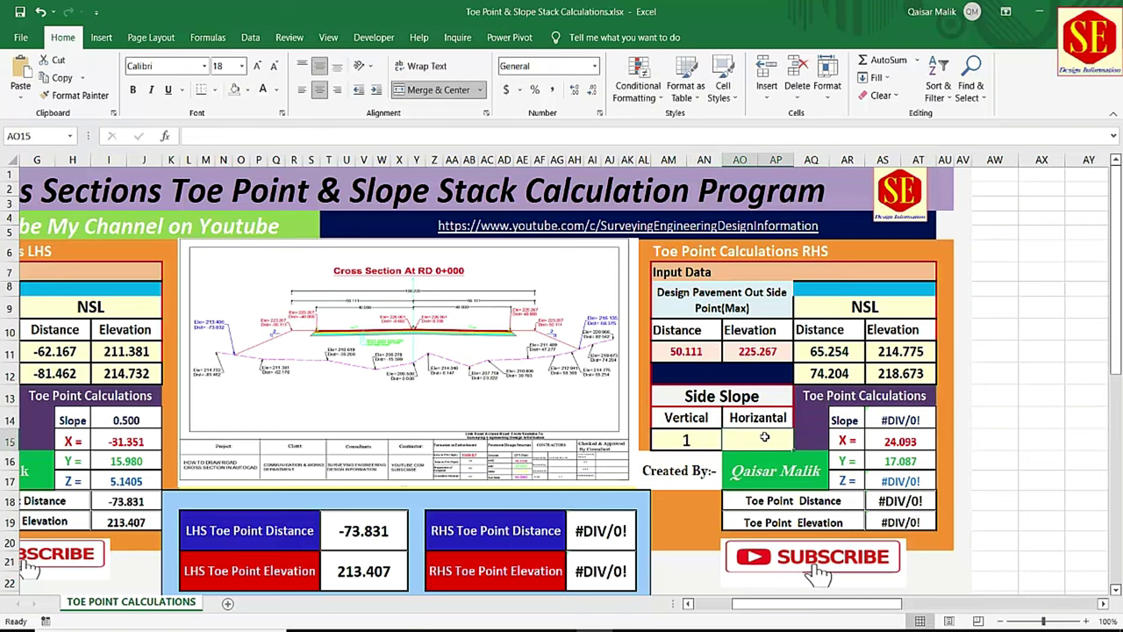
{"action": "type", "text": "2"}
{"action": "key", "text": "Return"}
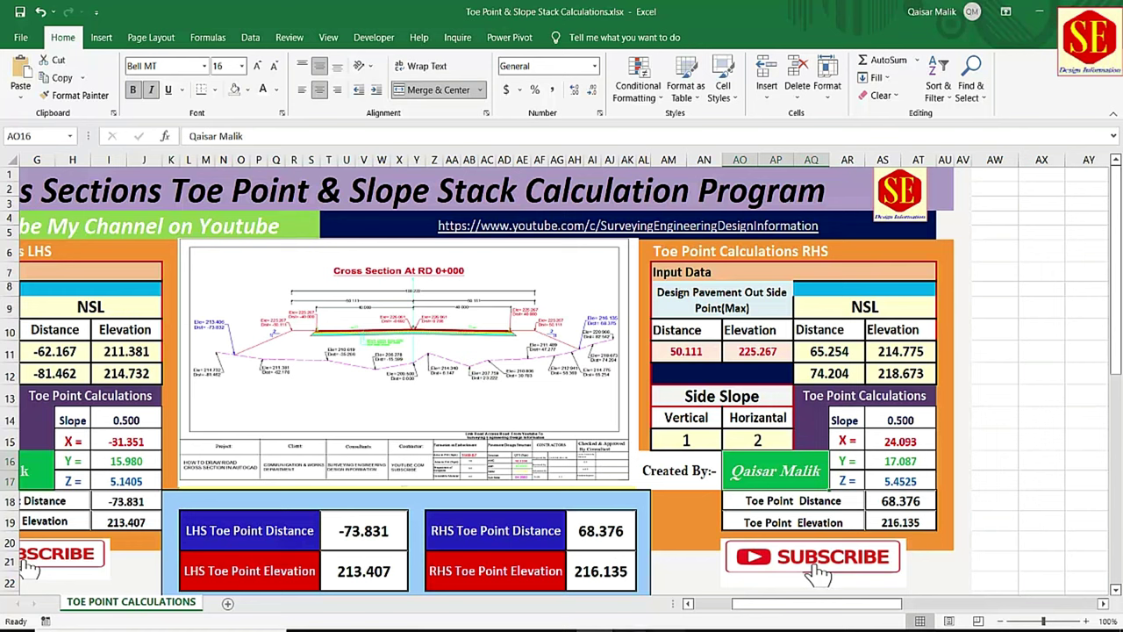
{"action": "left_click", "coordinate": [614, 592]}
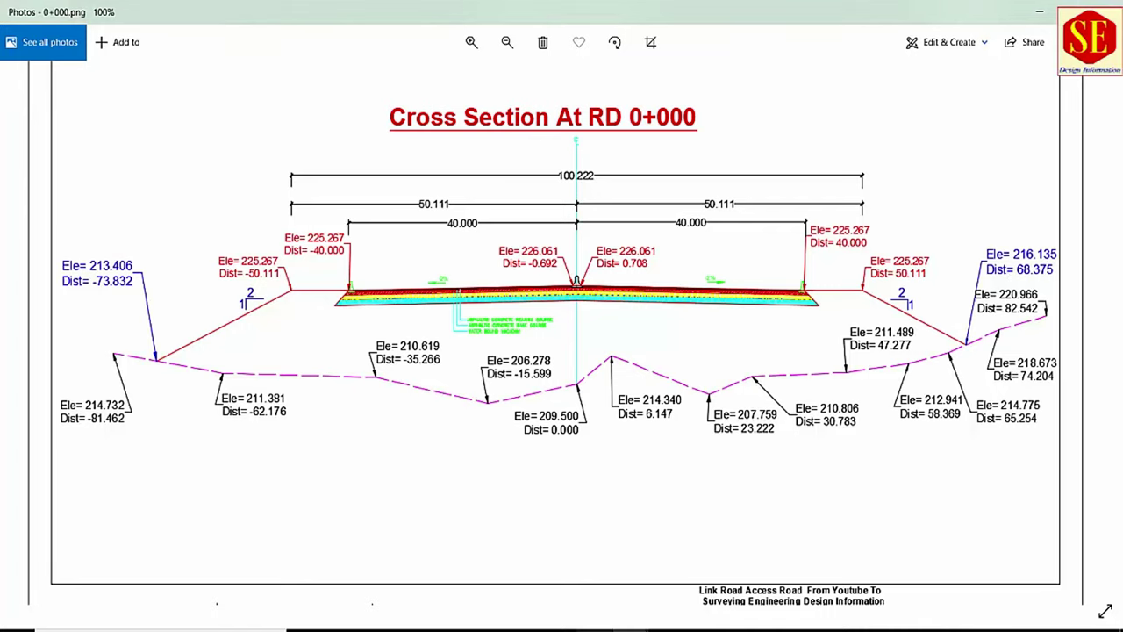
- View the 0+020 cross-section zoomed in, then go back to the Excel workbook
{"action": "left_click", "coordinate": [1040, 11]}
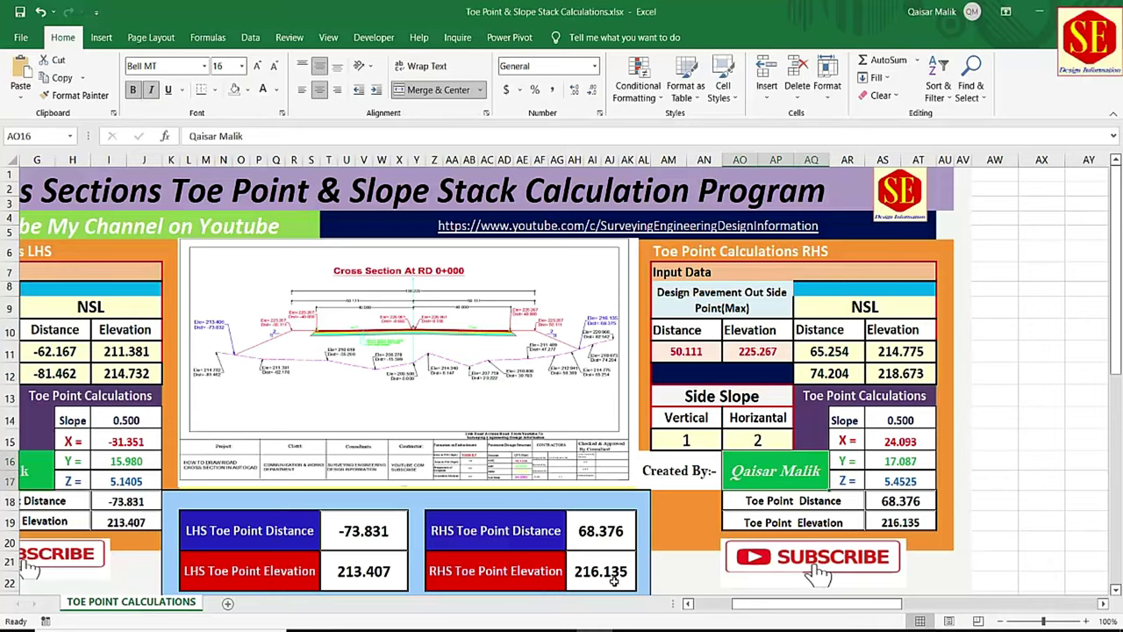
{"action": "mouse_move", "coordinate": [614, 621]}
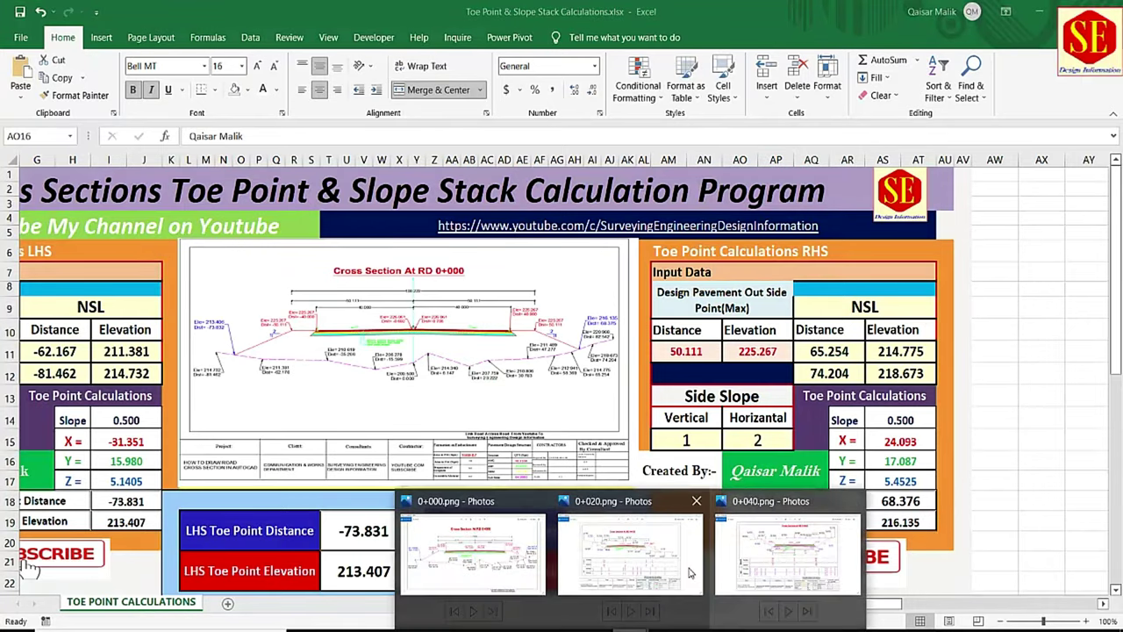
{"action": "left_click", "coordinate": [506, 575]}
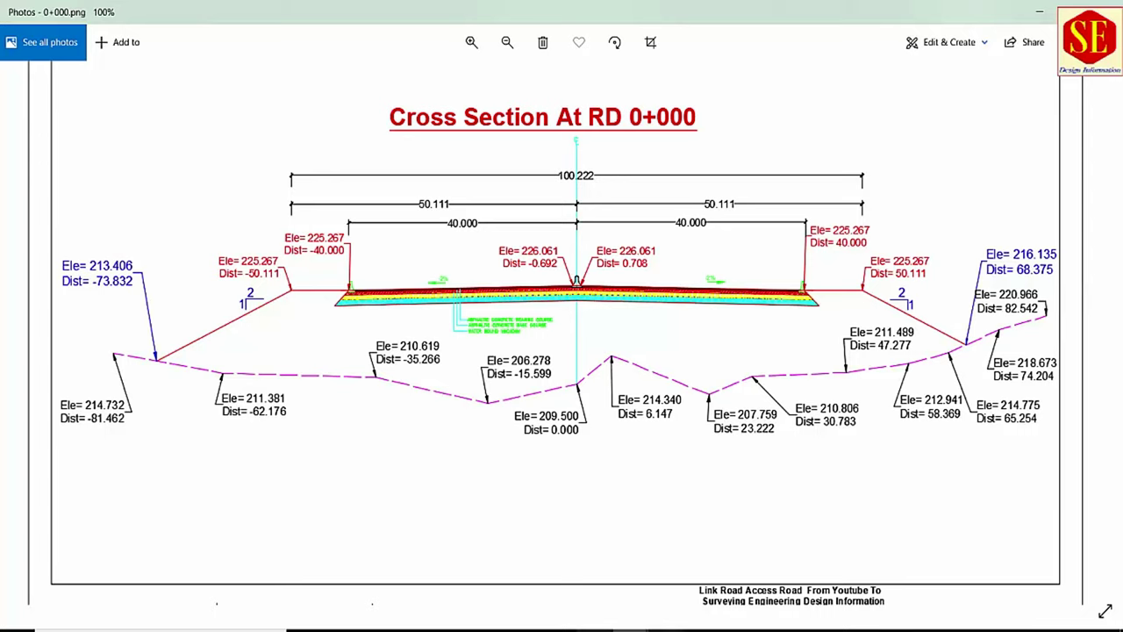
{"action": "mouse_move", "coordinate": [629, 628]}
{"action": "left_click", "coordinate": [630, 560]}
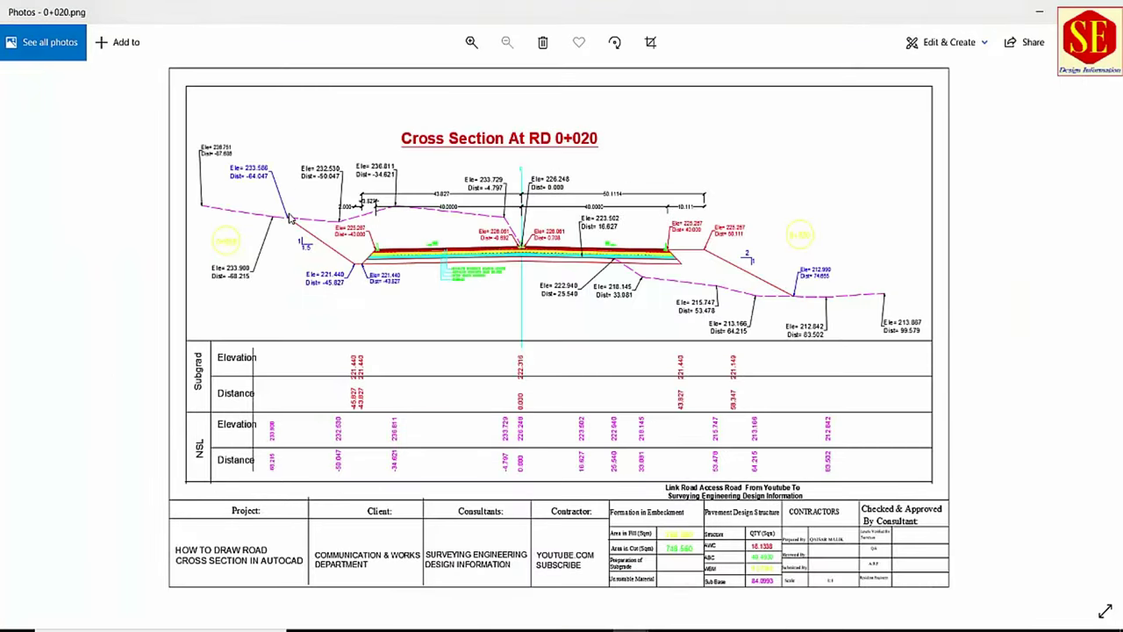
{"action": "key", "text": "ctrl+plus"}
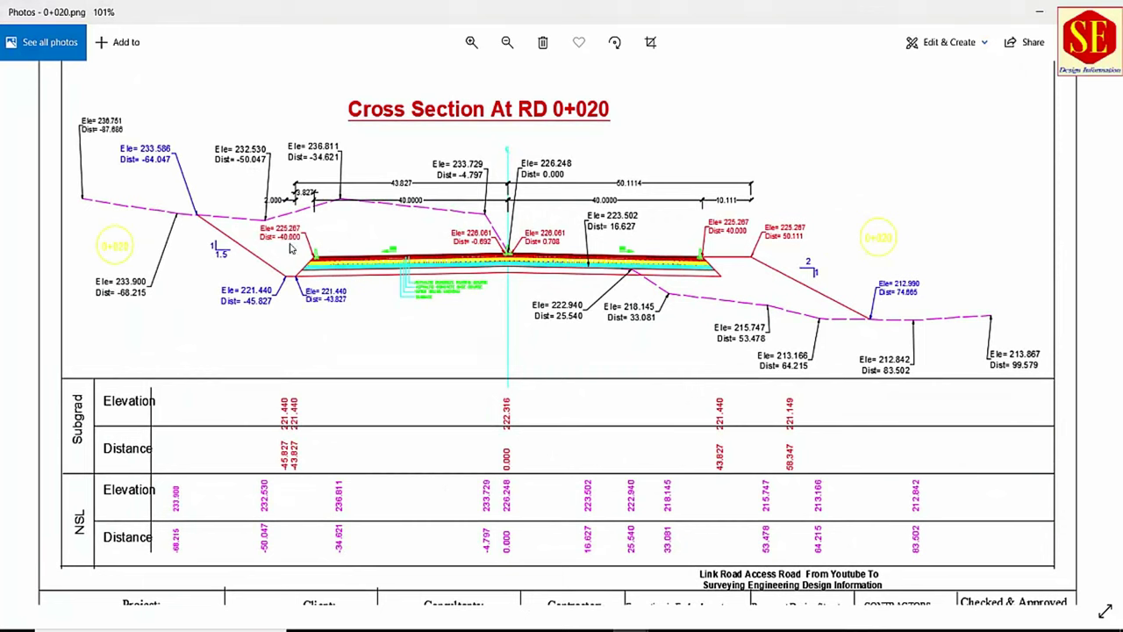
{"action": "left_click", "coordinate": [595, 629]}
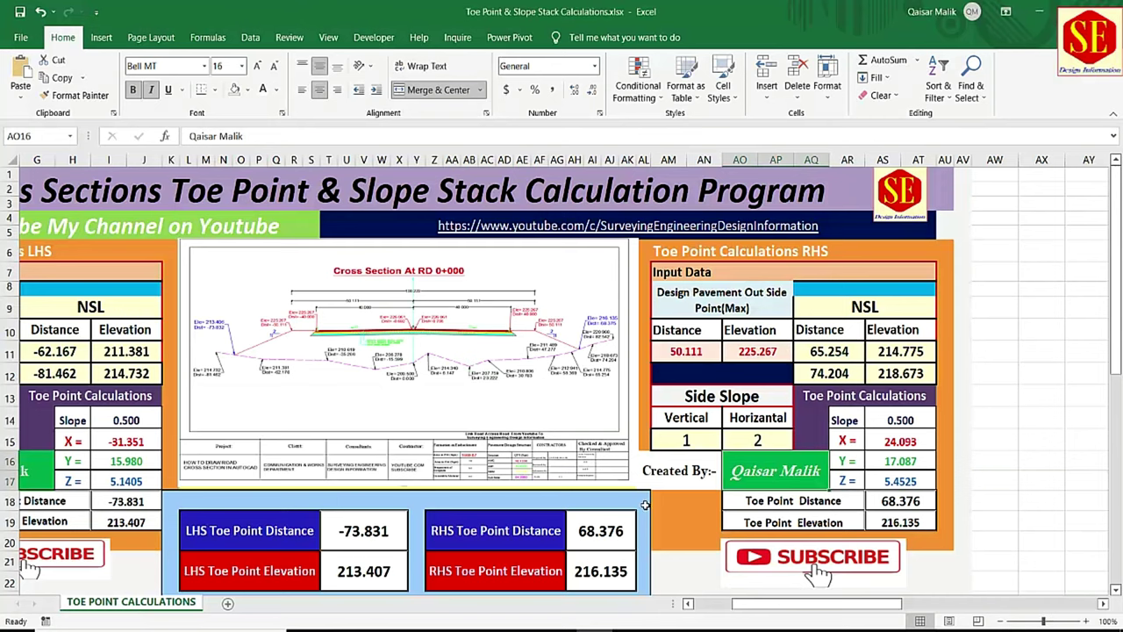
- Delete the LHS pavement edge, both NSL points and the 1:2 side slope values
{"action": "left_click_drag", "start_coordinate": [795, 603], "coordinate": [756, 604]}
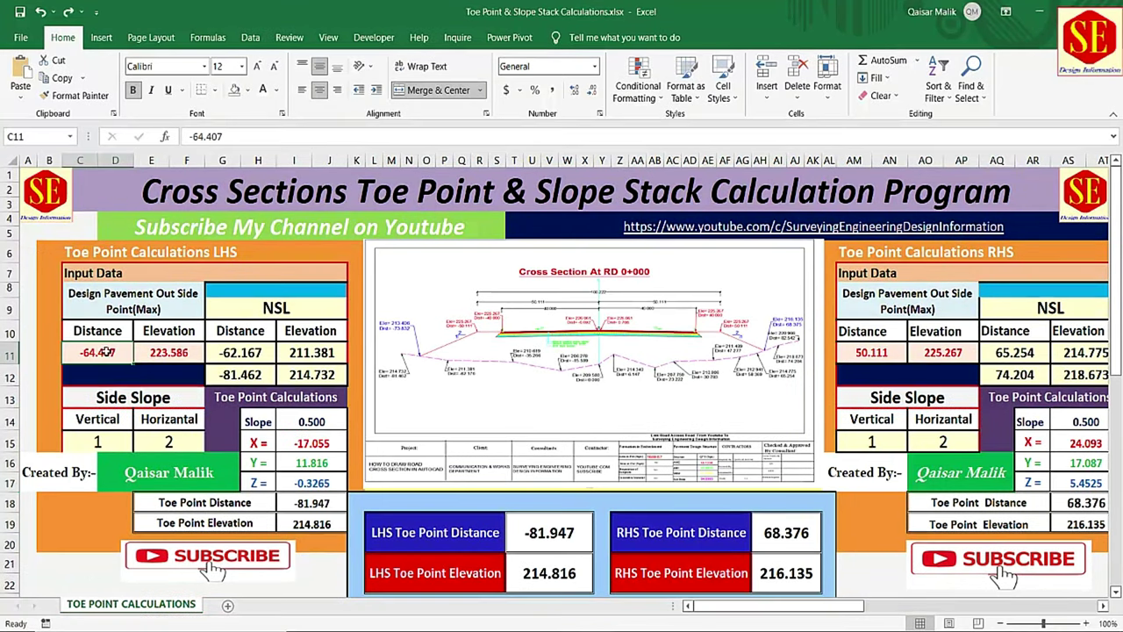
{"action": "left_click_drag", "start_coordinate": [98, 352], "coordinate": [187, 357]}
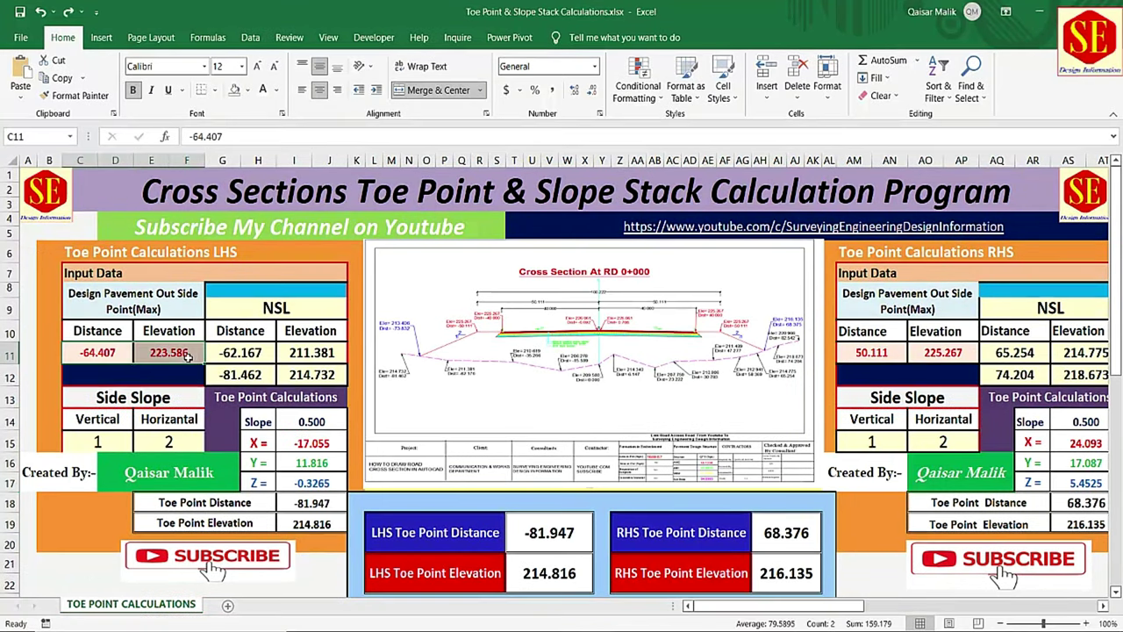
{"action": "key", "text": "Delete"}
{"action": "left_click_drag", "start_coordinate": [298, 373], "coordinate": [83, 352]}
{"action": "key", "text": "Delete"}
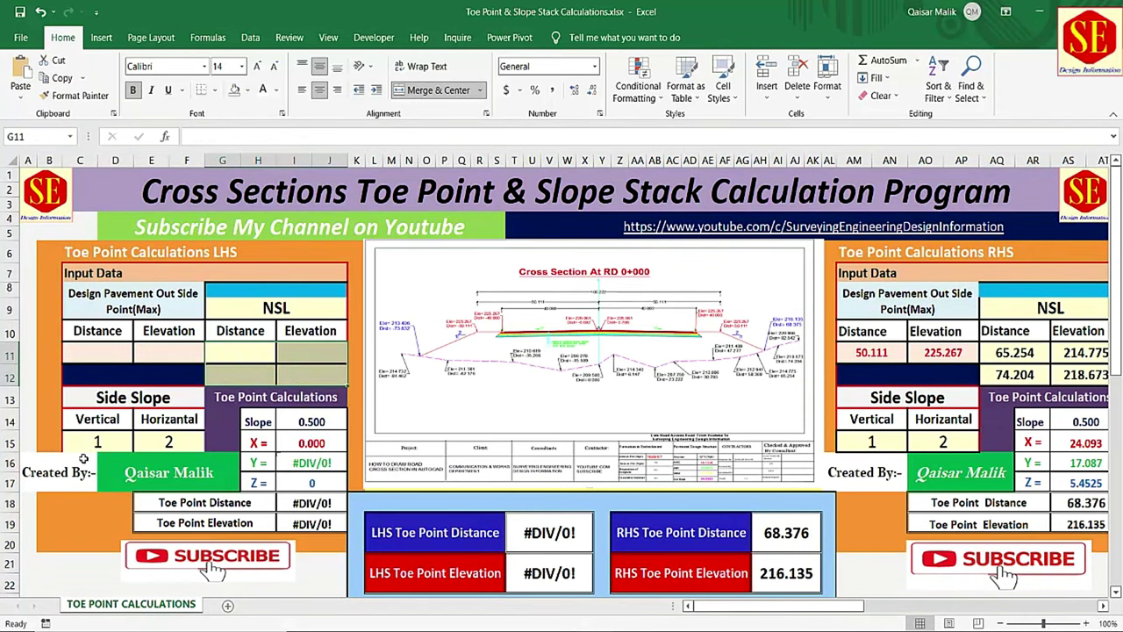
{"action": "left_click", "coordinate": [84, 440]}
{"action": "left_click_drag", "start_coordinate": [84, 440], "coordinate": [168, 441]}
{"action": "key", "text": "Delete"}
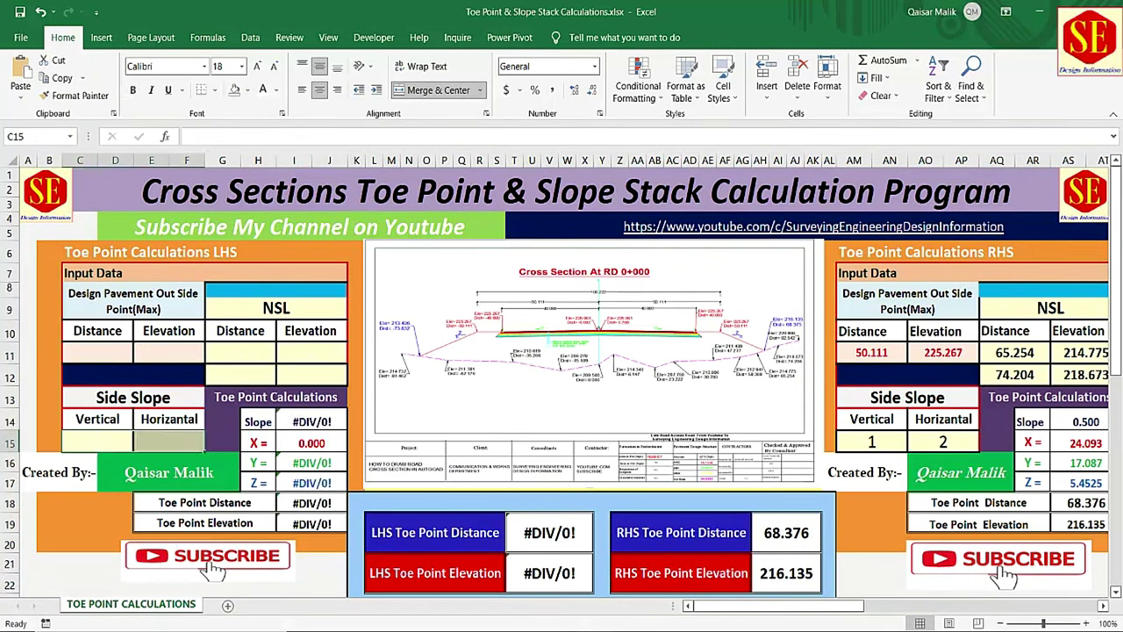
{"action": "left_click", "coordinate": [595, 562]}
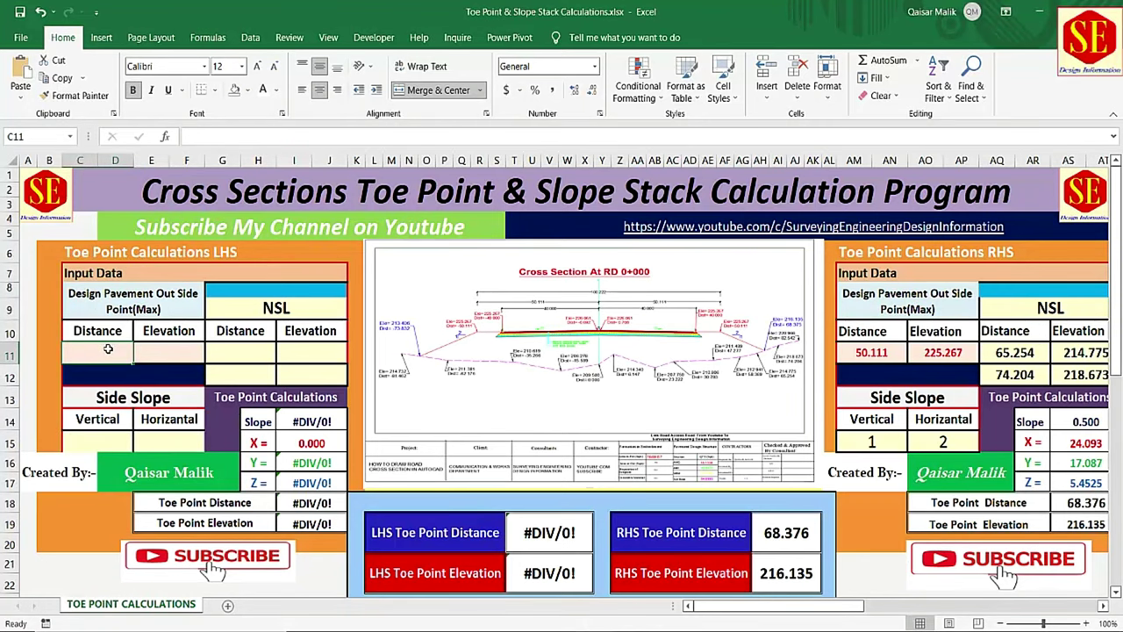
- Enter the LHS pavement edge as -45.827 at elevation 221.44, fixing the missing decimal
{"action": "type", "text": "-"}
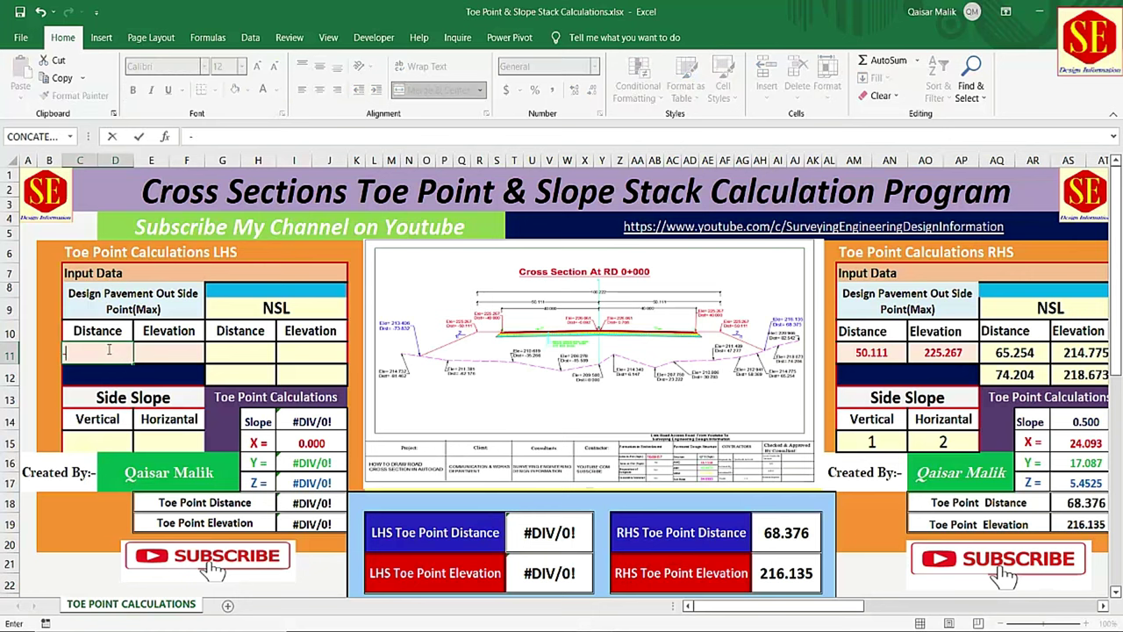
{"action": "type", "text": "45.827"}
{"action": "left_click", "coordinate": [170, 355]}
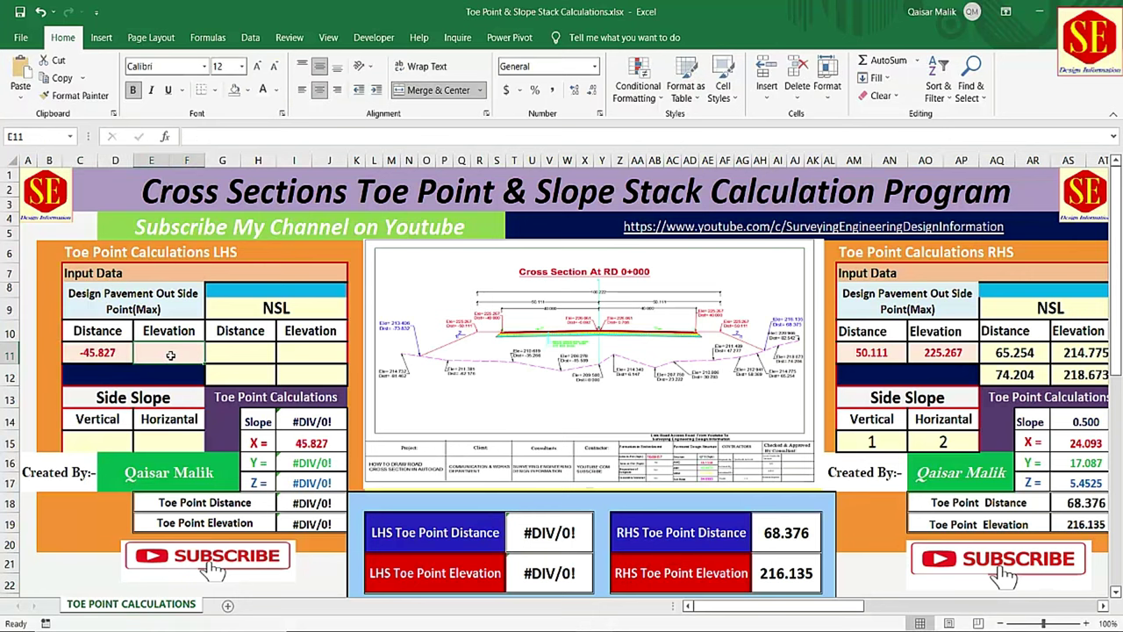
{"action": "type", "text": "221"}
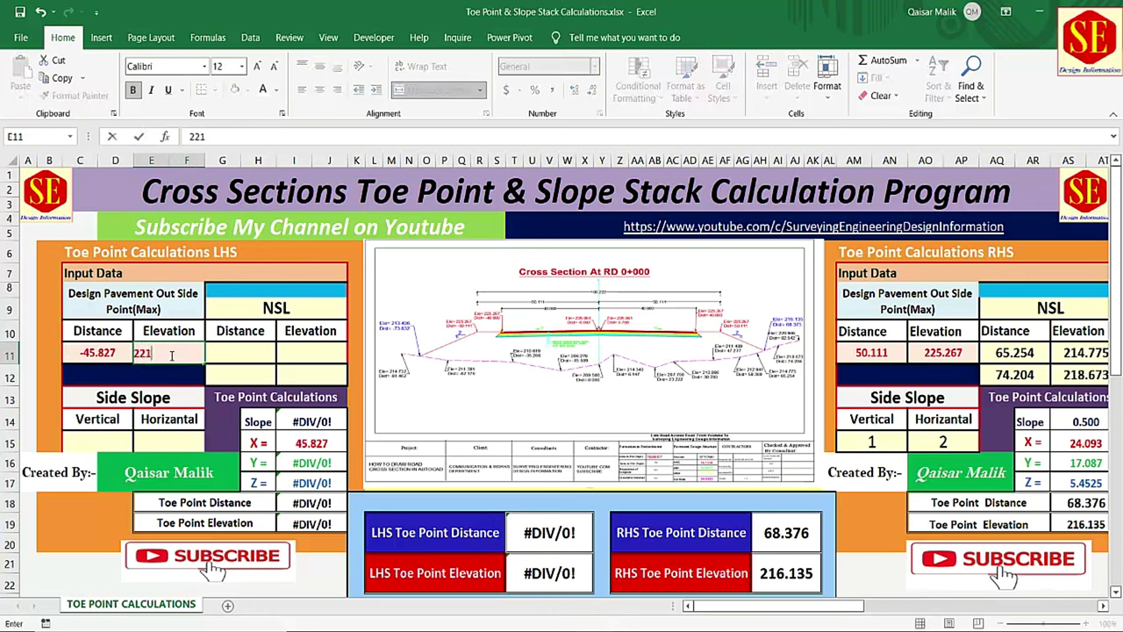
{"action": "type", "text": "440"}
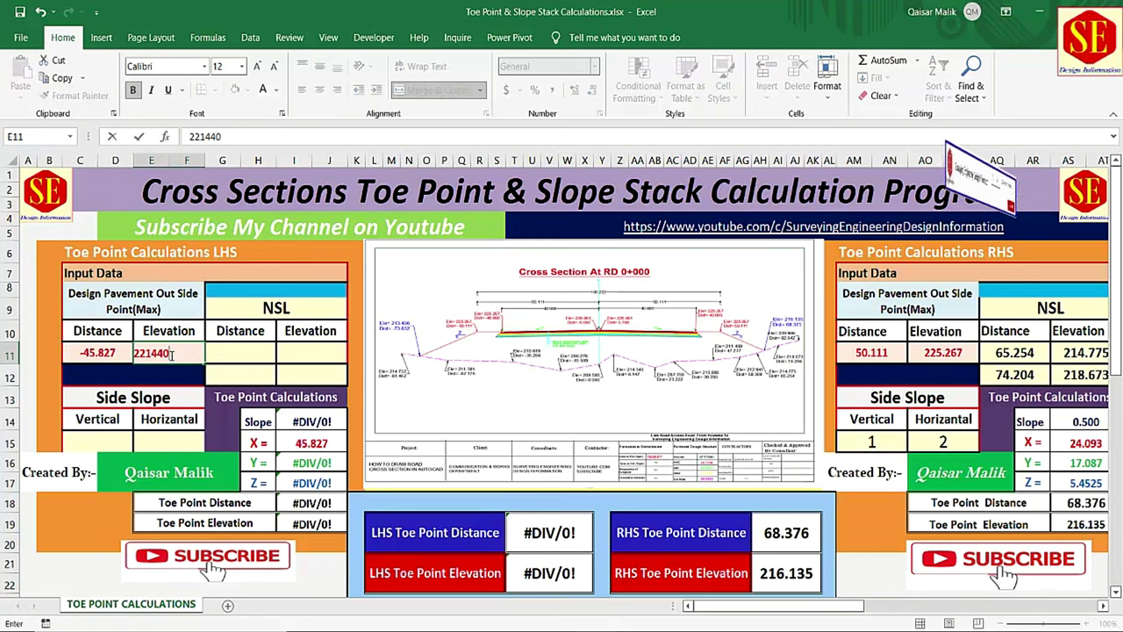
{"action": "key", "text": "Return"}
{"action": "double_click", "coordinate": [170, 353]}
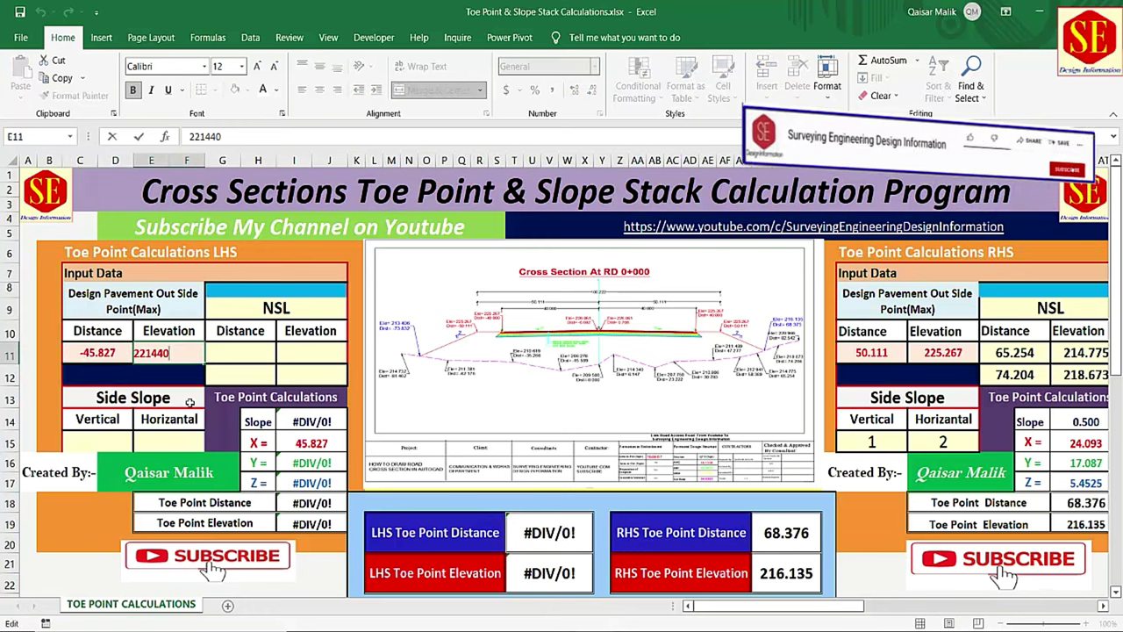
{"action": "type", "text": "."}
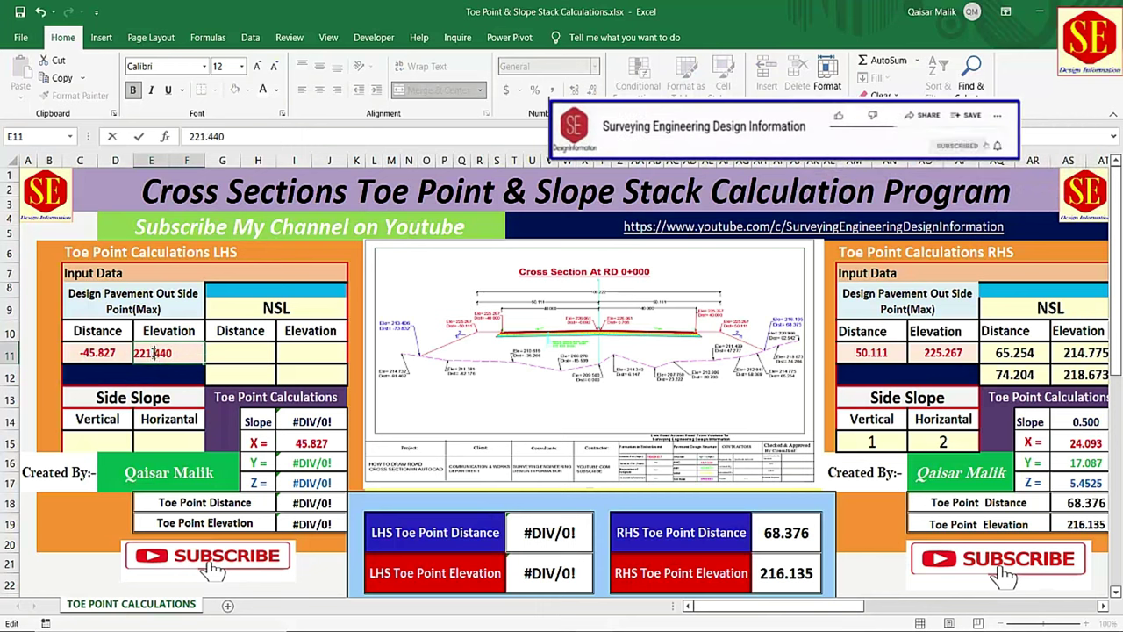
{"action": "left_click", "coordinate": [218, 355]}
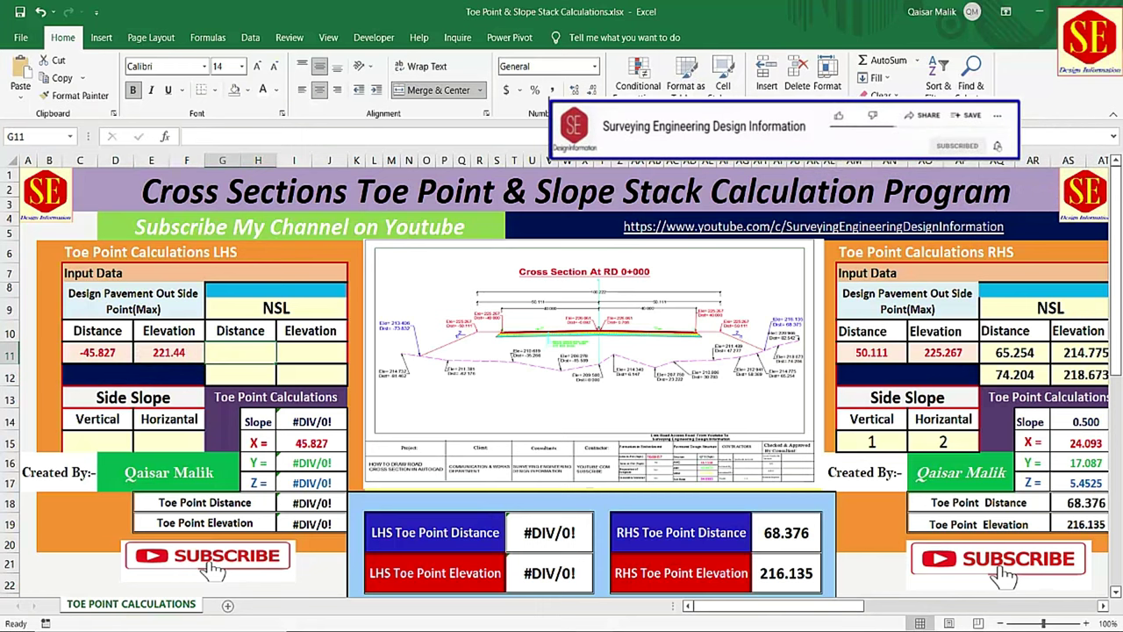
- Enter the first LHS NSL point as -50.047 at 232.53, referring to the 0+020 drawing
{"action": "left_click", "coordinate": [591, 568]}
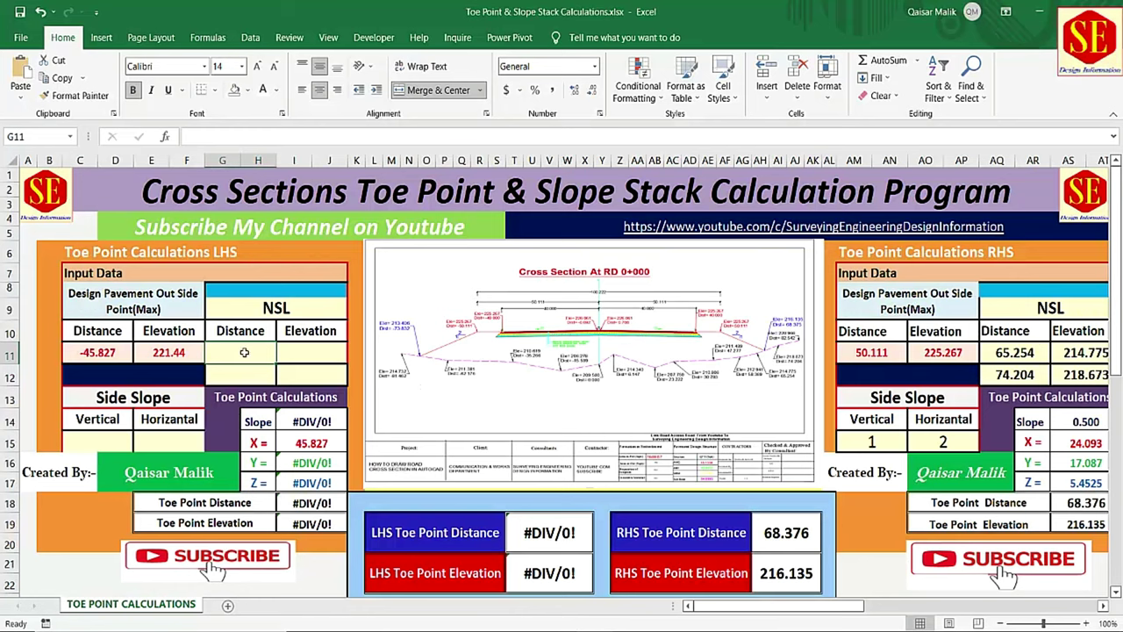
{"action": "type", "text": "-"}
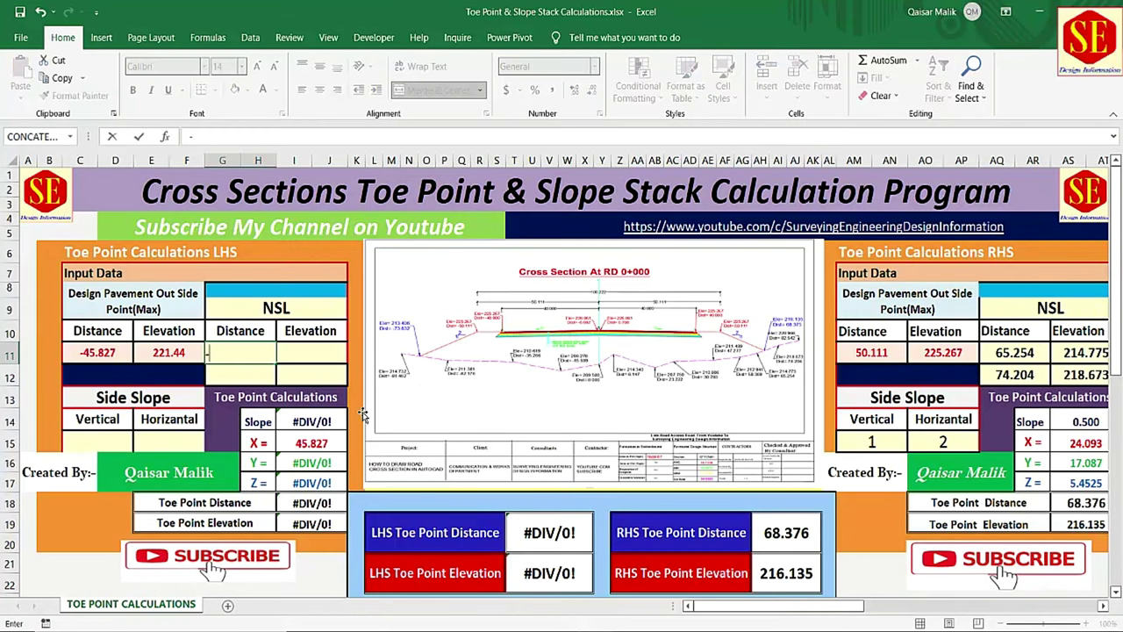
{"action": "type", "text": "50.047"}
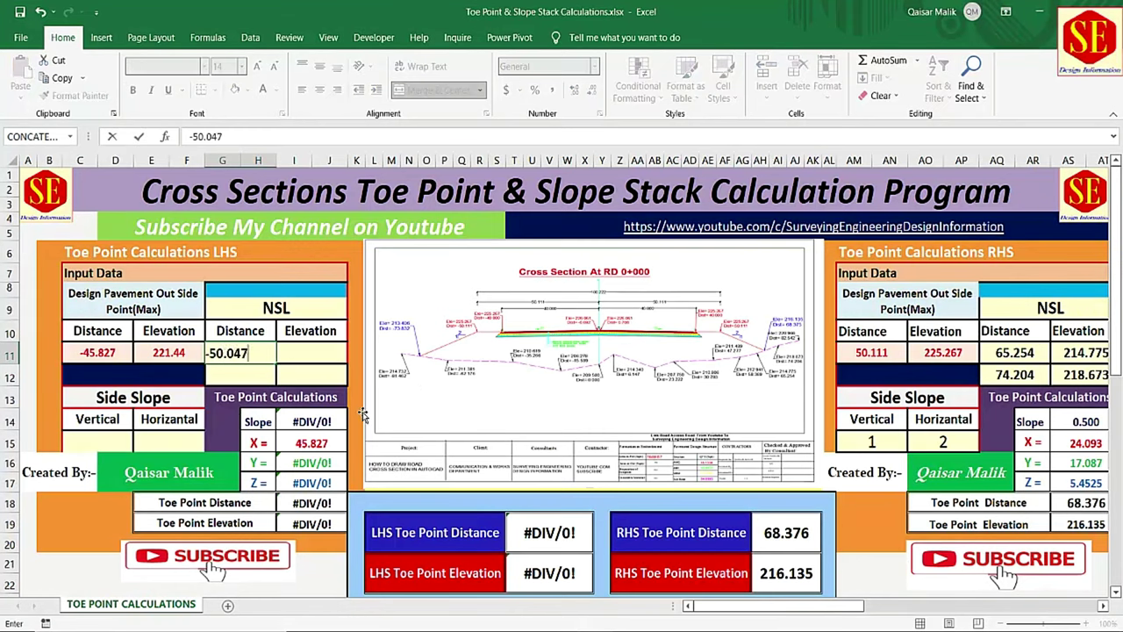
{"action": "left_click", "coordinate": [307, 355]}
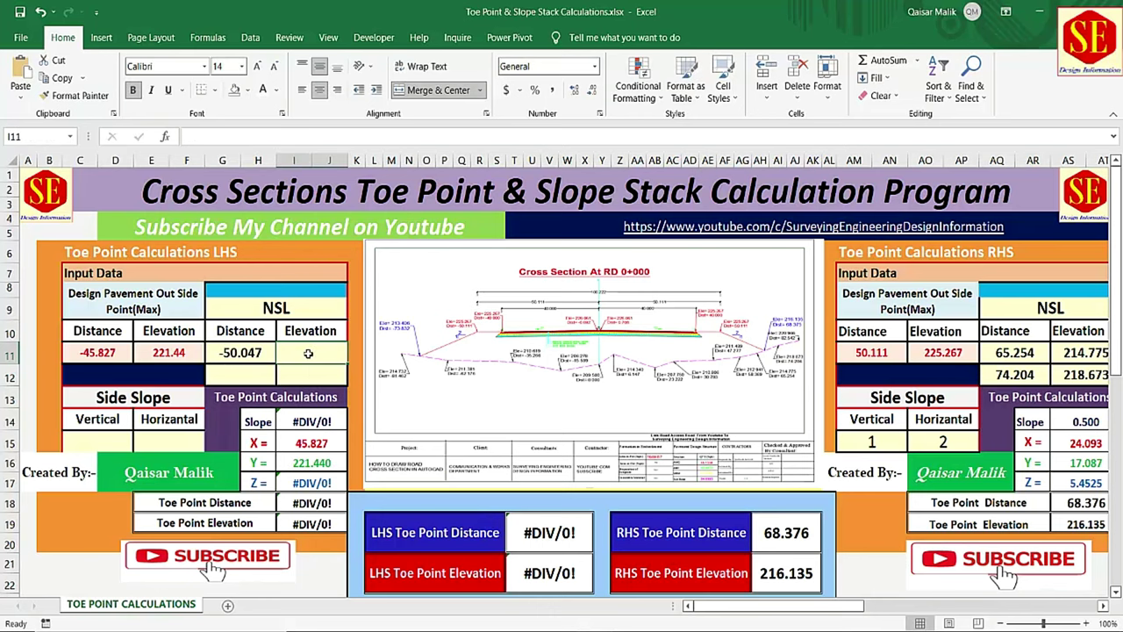
{"action": "type", "text": "232.53"}
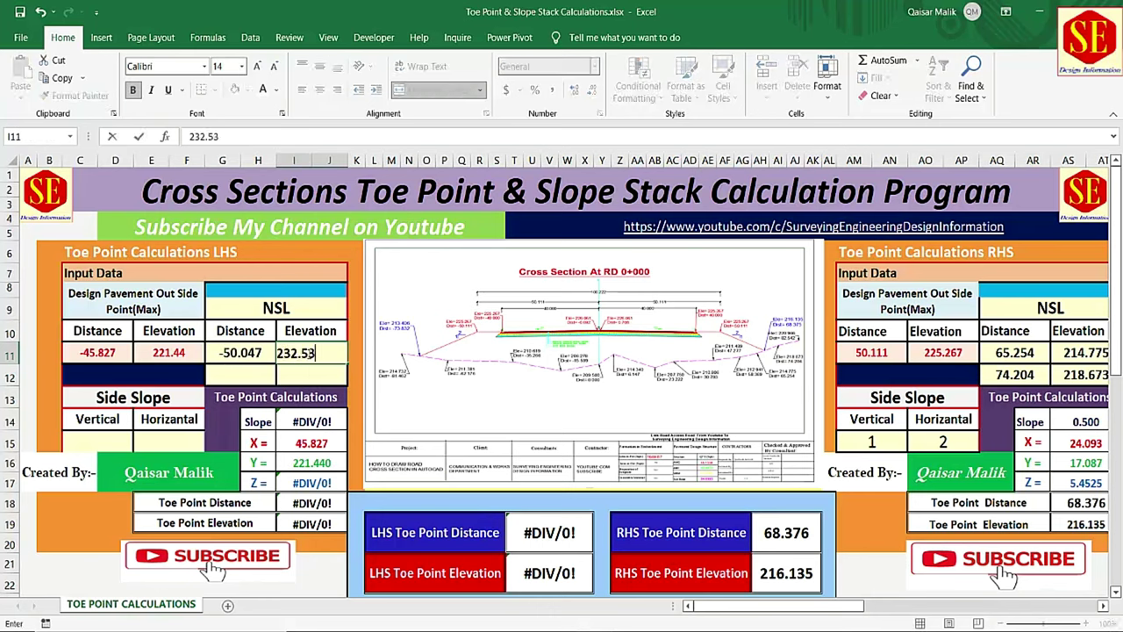
{"action": "key", "text": "Return"}
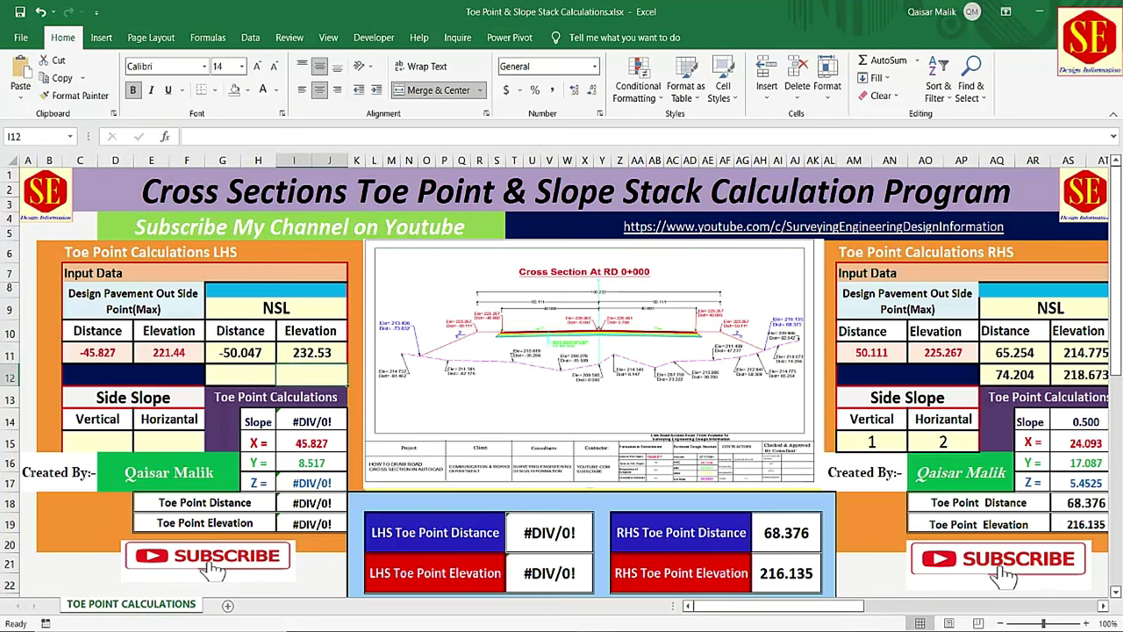
{"action": "left_click", "coordinate": [631, 561]}
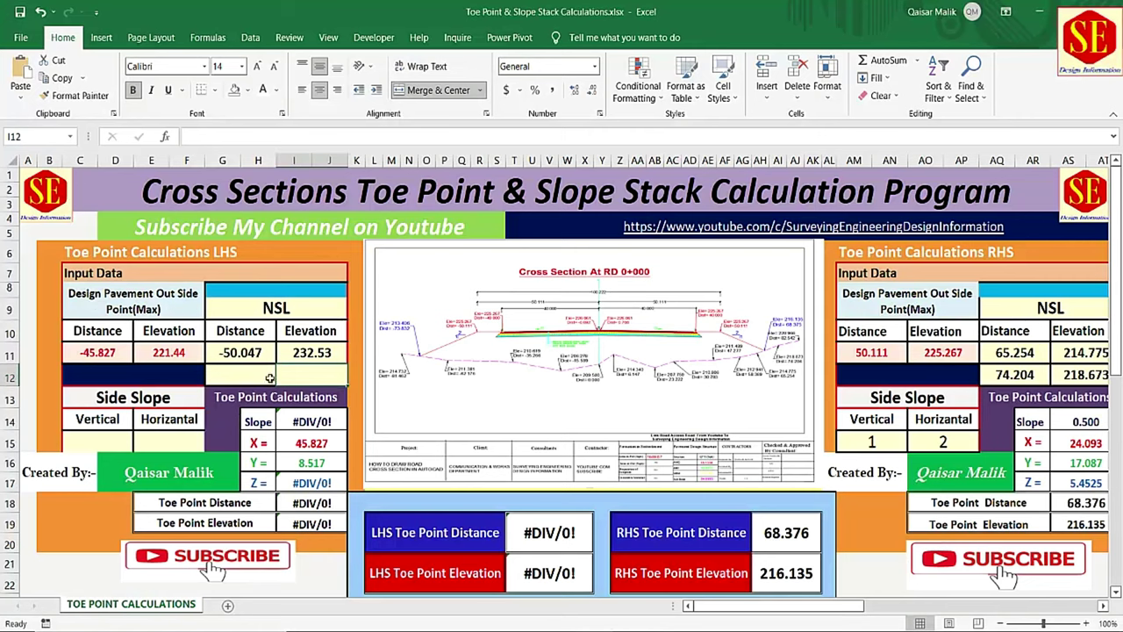
- Enter -68.215 at elevation 233.9 as the second LHS NSL point, then view the drawing
{"action": "left_click", "coordinate": [254, 375]}
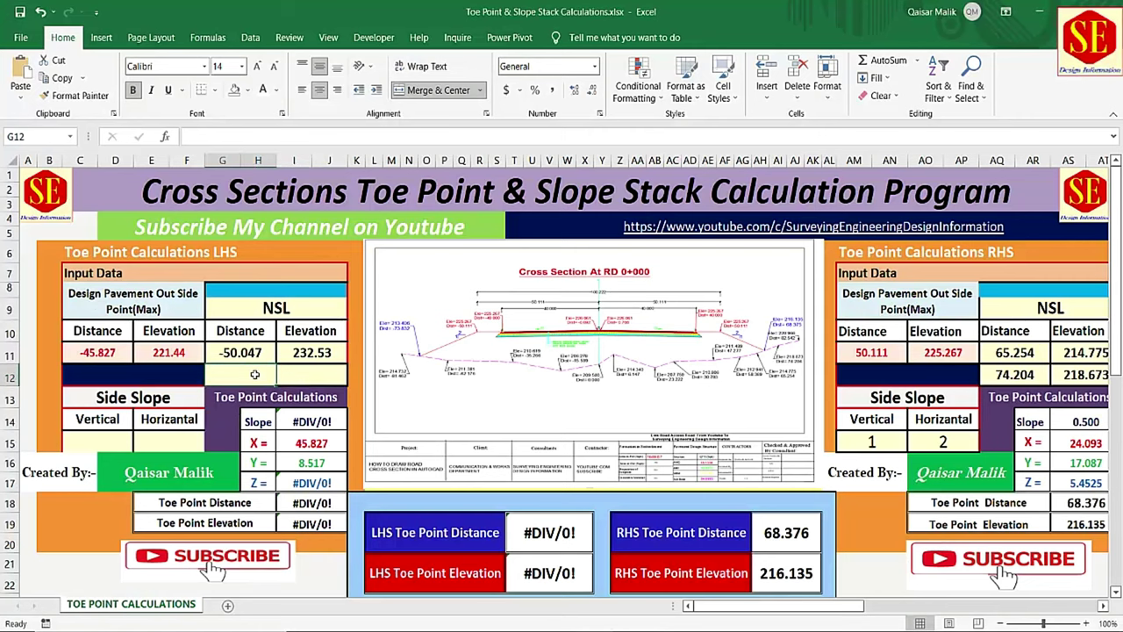
{"action": "type", "text": "-68"}
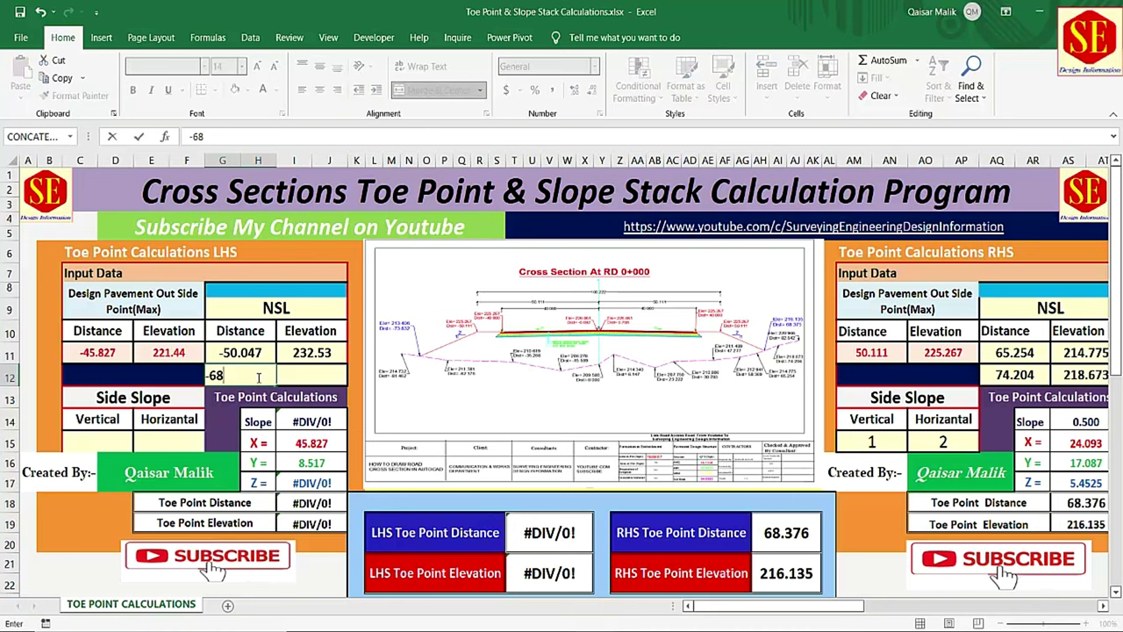
{"action": "type", "text": ".215"}
{"action": "left_click", "coordinate": [324, 374]}
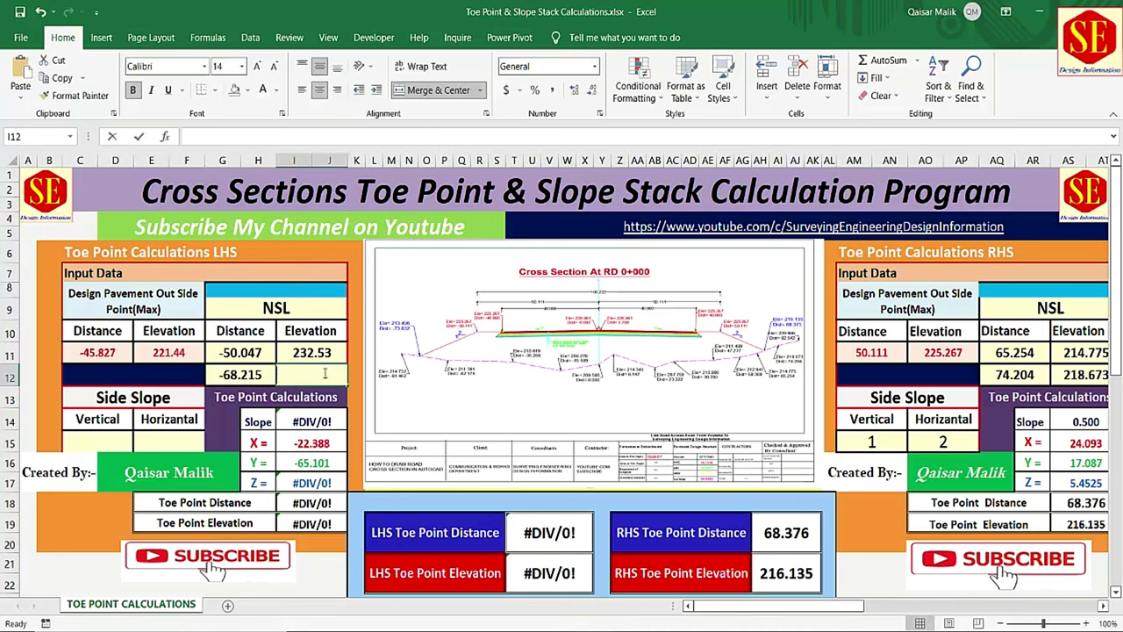
{"action": "type", "text": "233.900"}
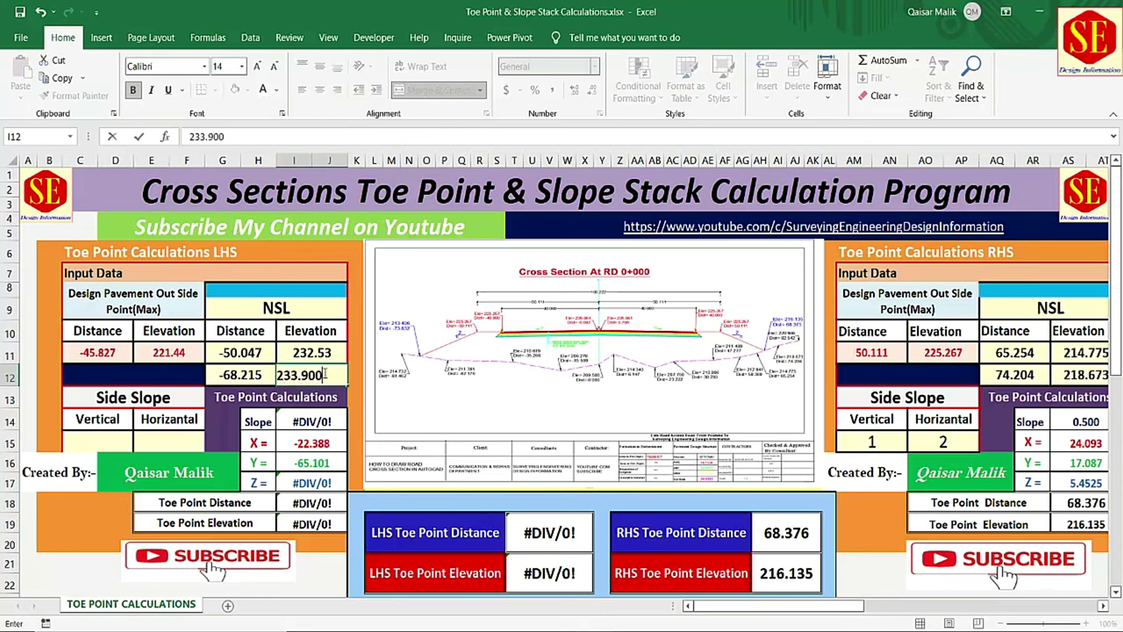
{"action": "key", "text": "Return"}
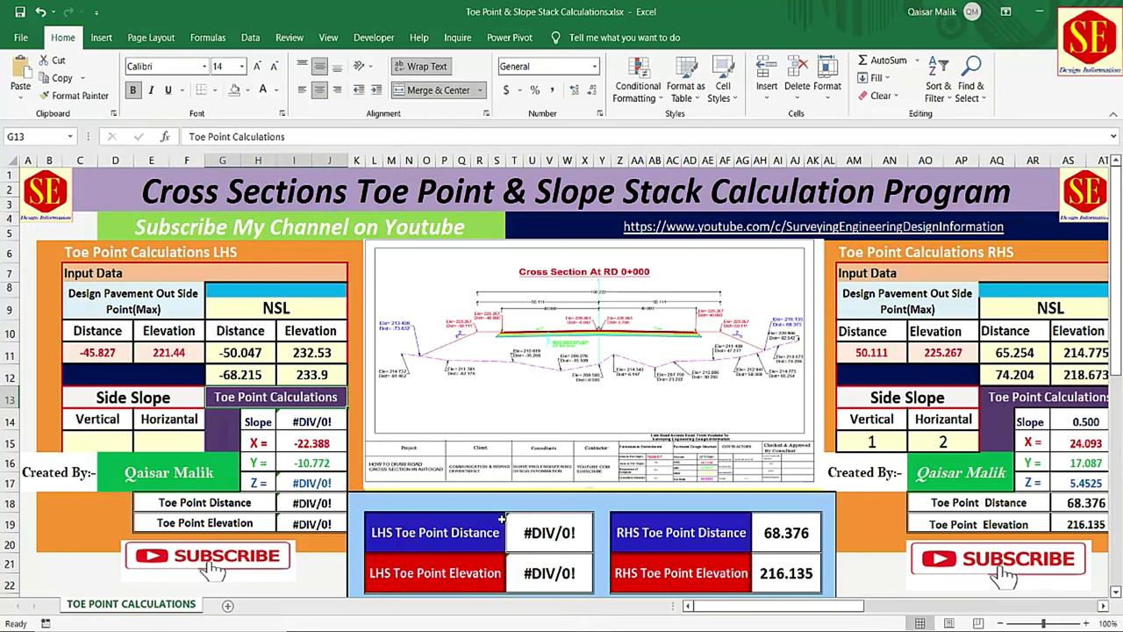
{"action": "left_click", "coordinate": [481, 570]}
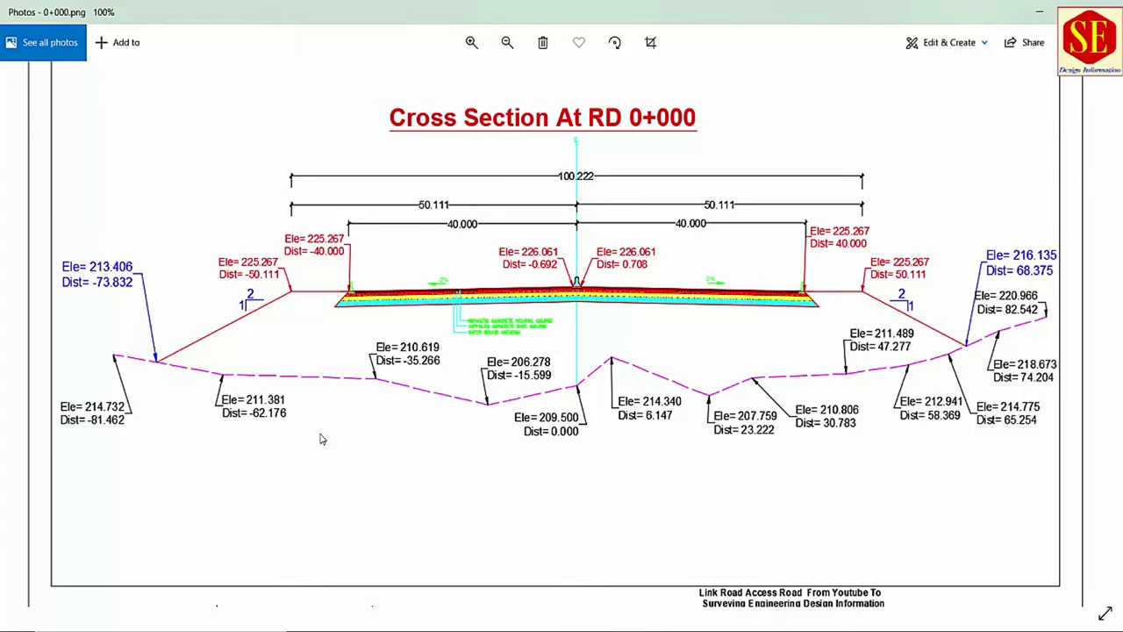
- Switch Photos to the 0+020 drawing and return to the Excel workbook
{"action": "left_click", "coordinate": [654, 571]}
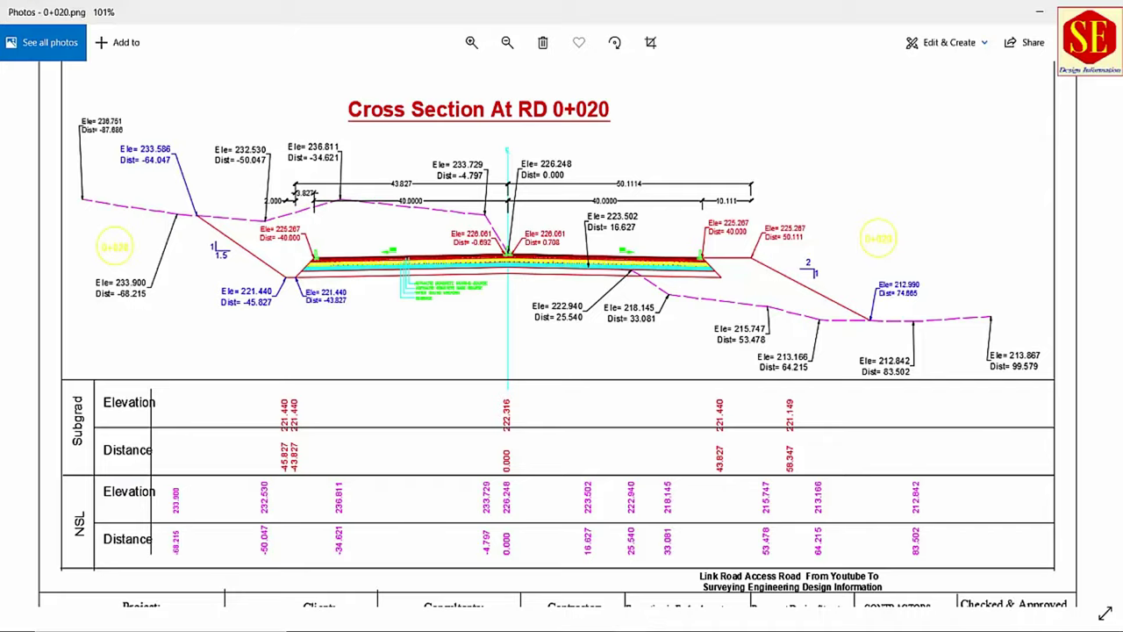
{"action": "key", "text": "alt+Tab"}
- Enter LHS side slope 1 vertical and -1.5 horizontal, then inspect the LHS Toe Point Distance formula
{"action": "type", "text": "1"}
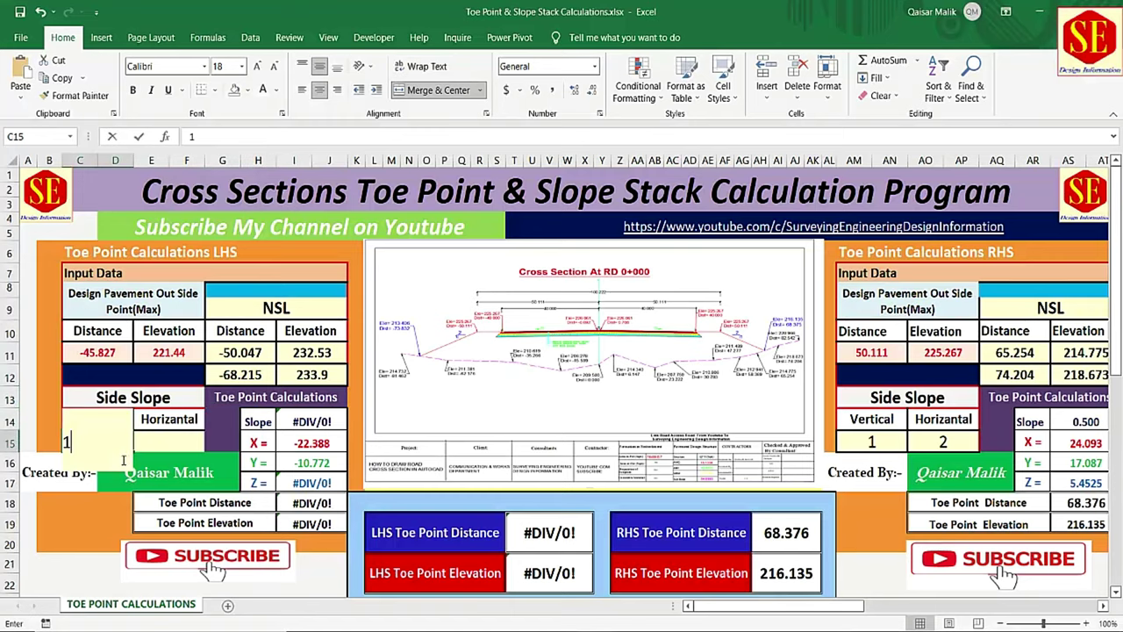
{"action": "left_click", "coordinate": [151, 441]}
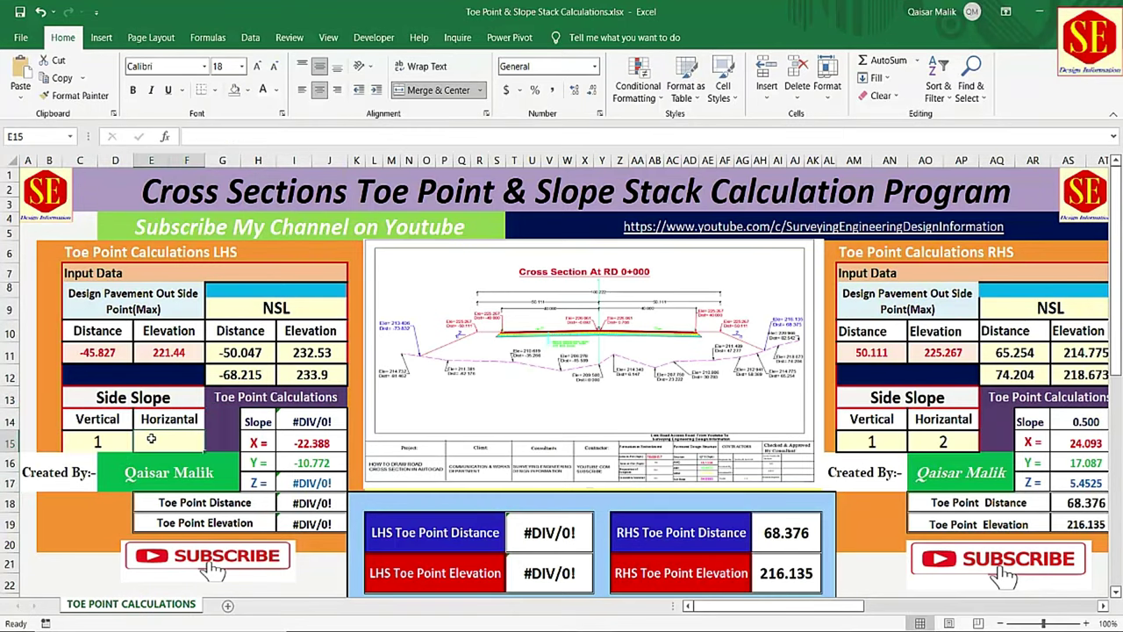
{"action": "type", "text": "-1.5"}
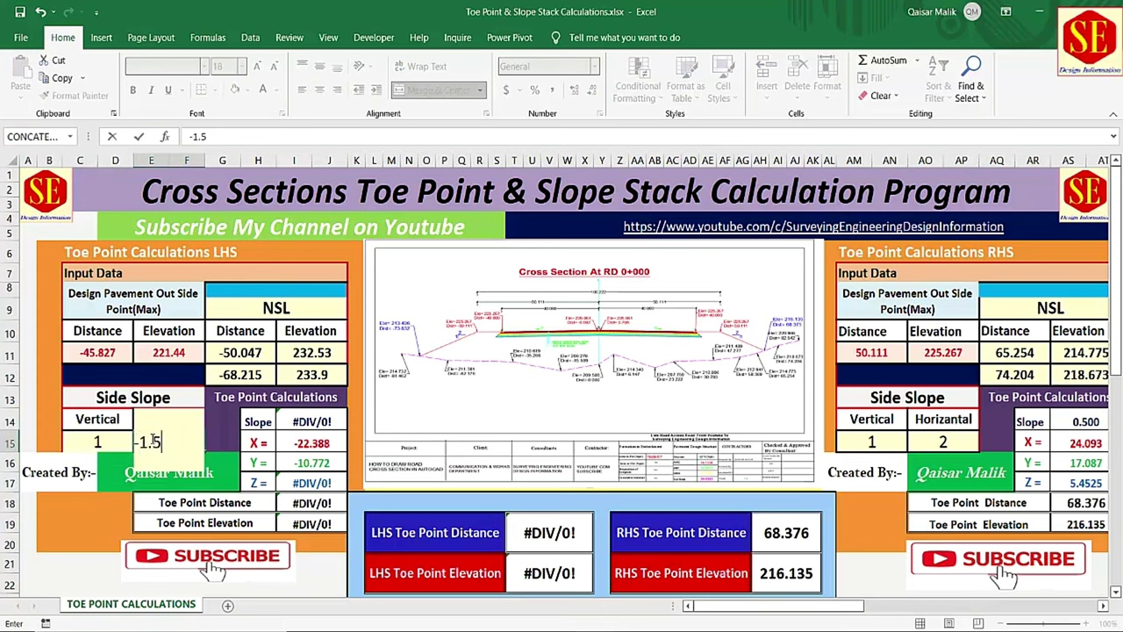
{"action": "left_click", "coordinate": [153, 441]}
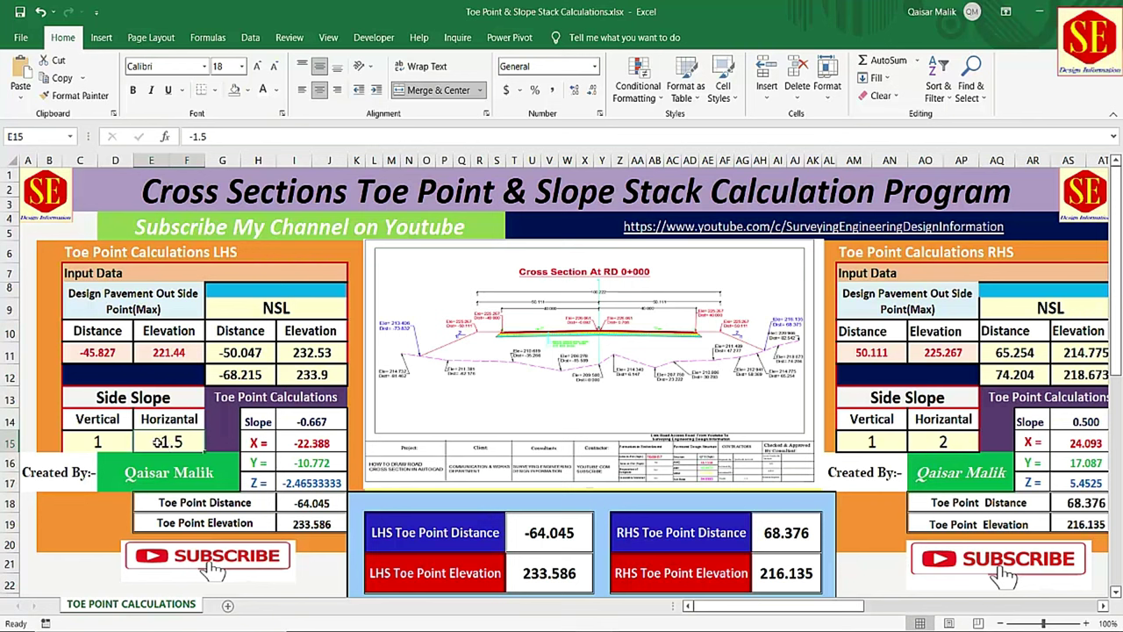
{"action": "left_click", "coordinate": [558, 544]}
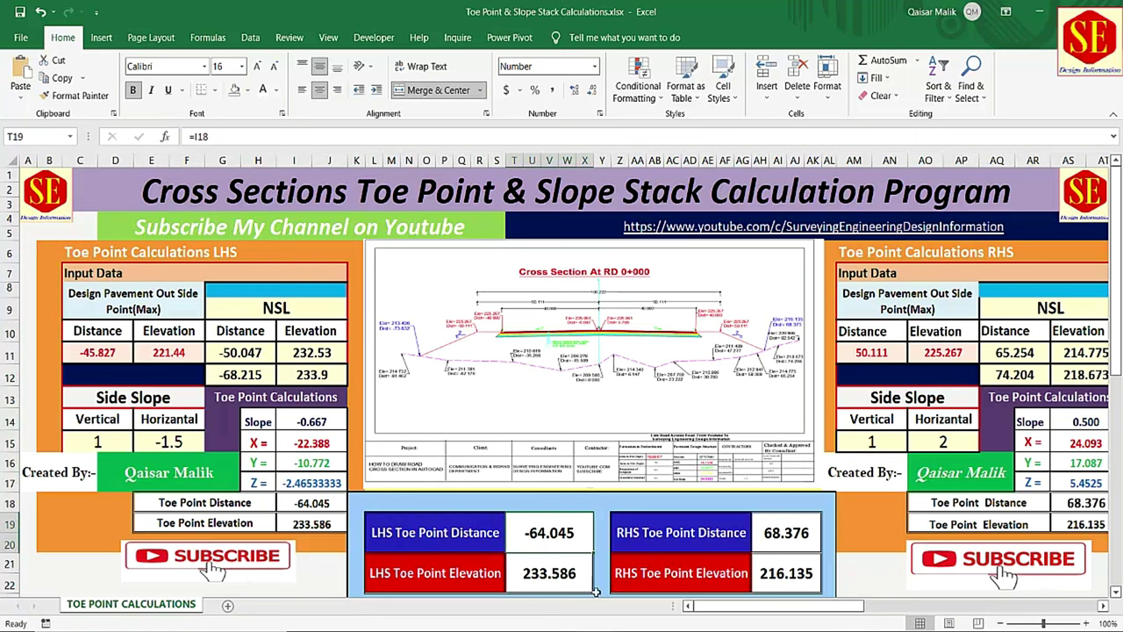
- Bring up the 0+020 drawing to compare its LHS toe with -64.045, 233.586
{"action": "mouse_move", "coordinate": [633, 624]}
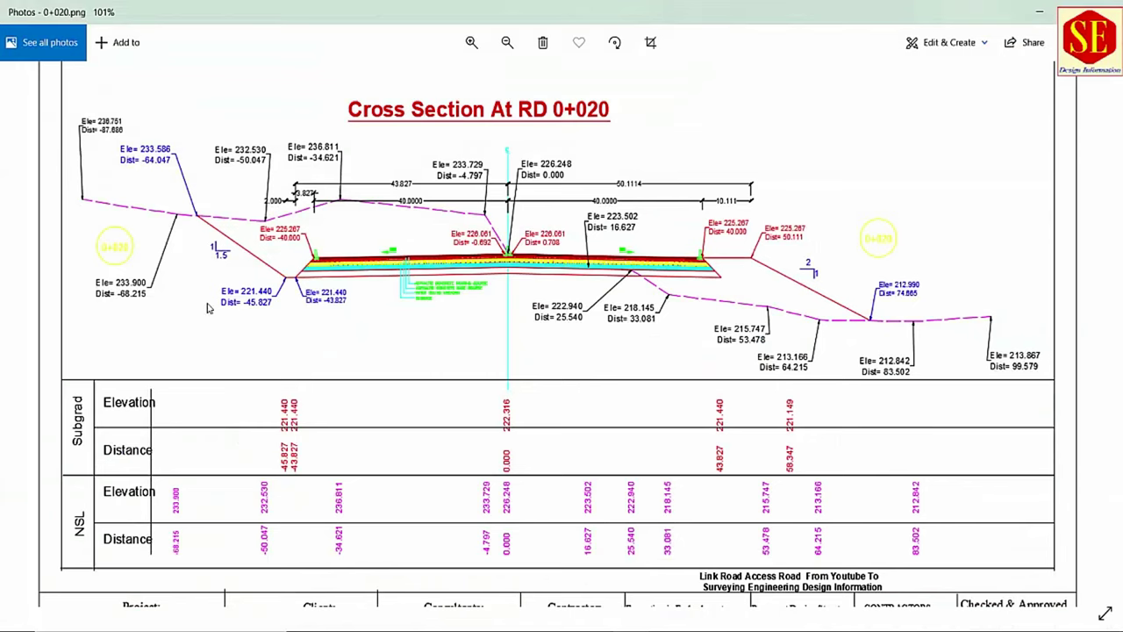
{"action": "left_click", "coordinate": [633, 562]}
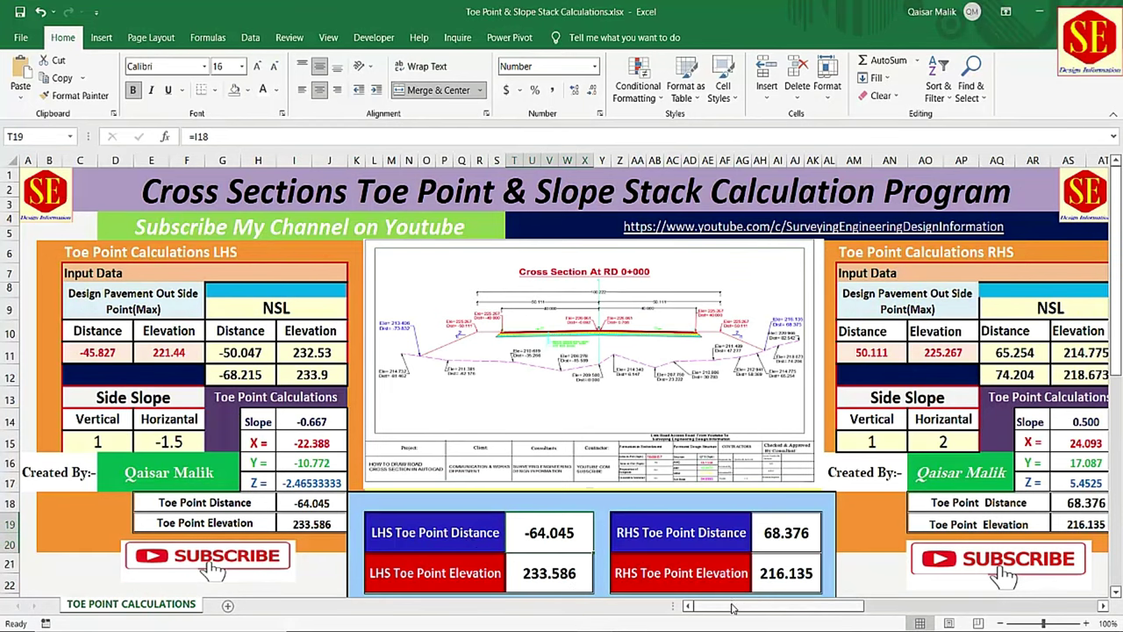
- Reopen the 0+020 drawing in Photos and zoom to 180% on its right-hand side
{"action": "left_click_drag", "start_coordinate": [736, 605], "coordinate": [800, 605]}
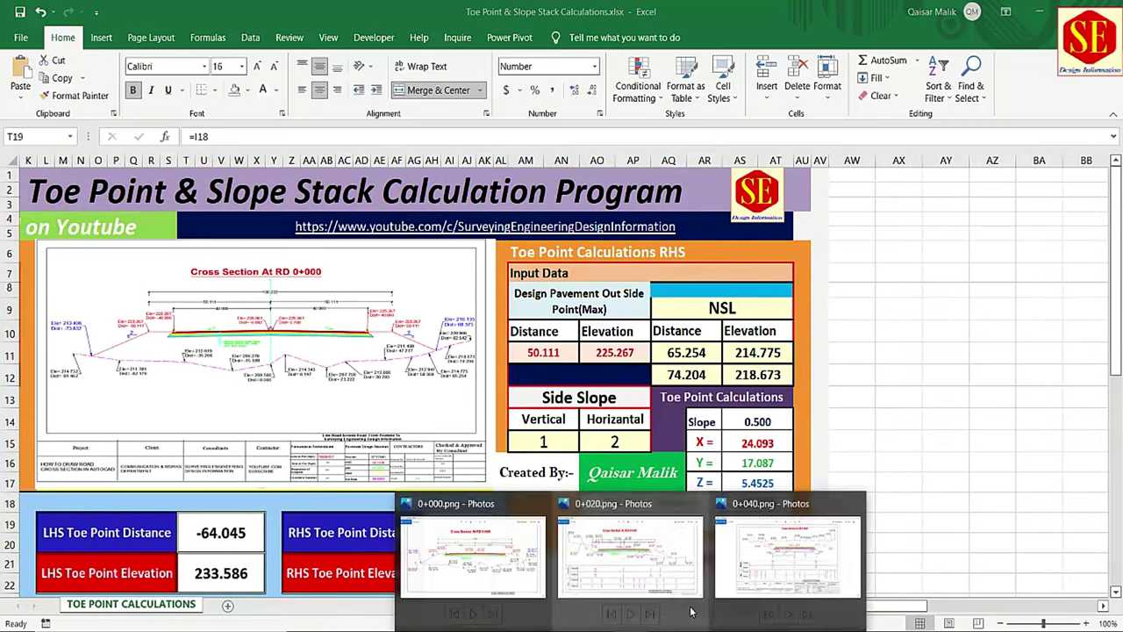
{"action": "left_click", "coordinate": [685, 572]}
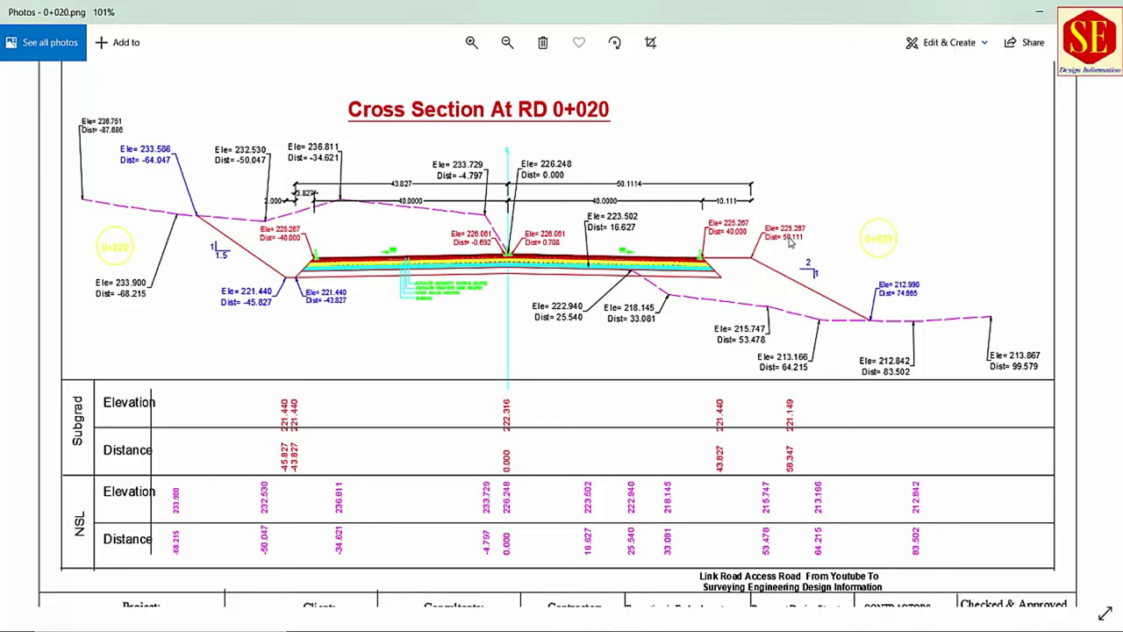
{"action": "scroll", "coordinate": [788, 242], "scroll_direction": "up", "scroll_amount": 1}
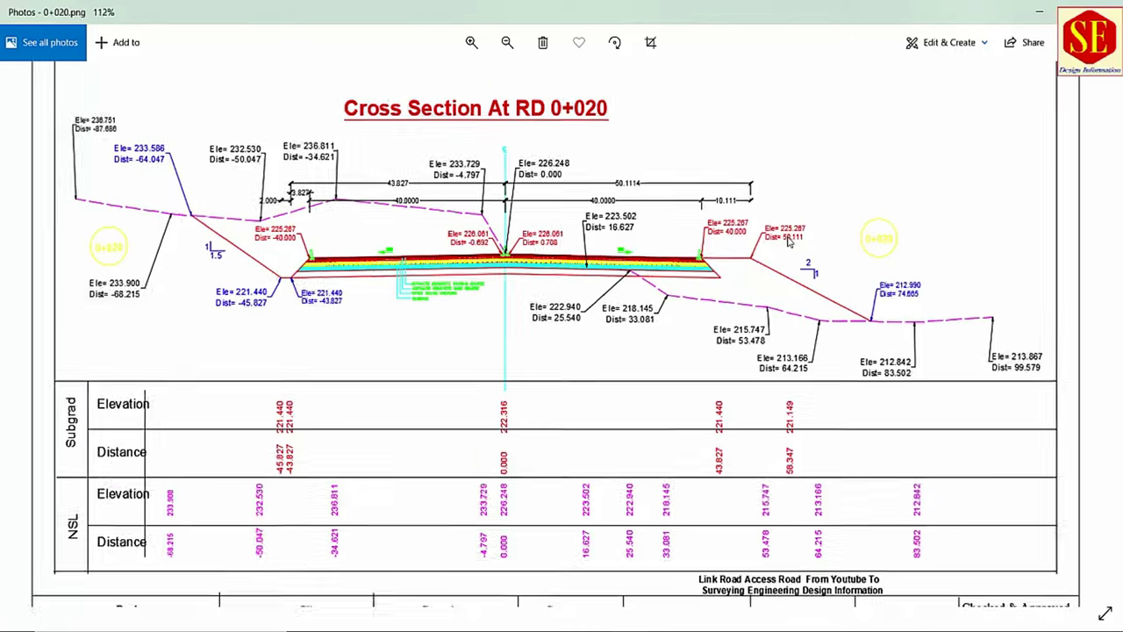
{"action": "scroll", "coordinate": [788, 242], "scroll_direction": "up", "scroll_amount": 2}
{"action": "scroll", "coordinate": [787, 242], "scroll_direction": "up", "scroll_amount": 1}
{"action": "scroll", "coordinate": [787, 242], "scroll_direction": "up", "scroll_amount": 1}
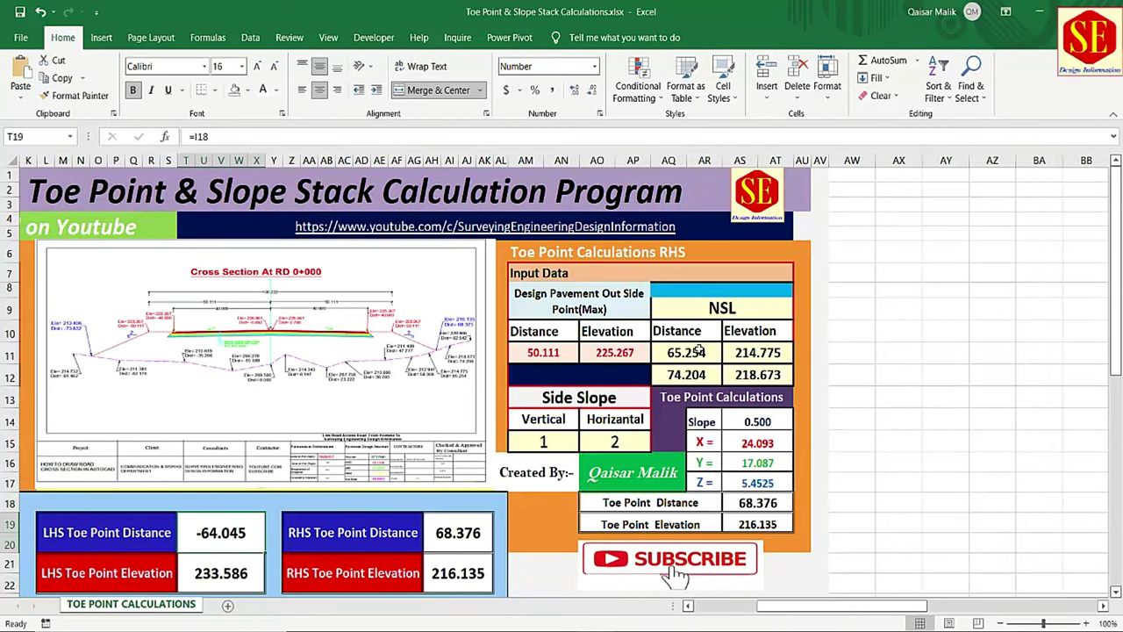
- Verify RHS pavement 50.111, re-enter 225.267 in AO11, and clear old RHS NSL cells AQ11:AT12
{"action": "left_click", "coordinate": [699, 351]}
{"action": "left_click", "coordinate": [555, 356]}
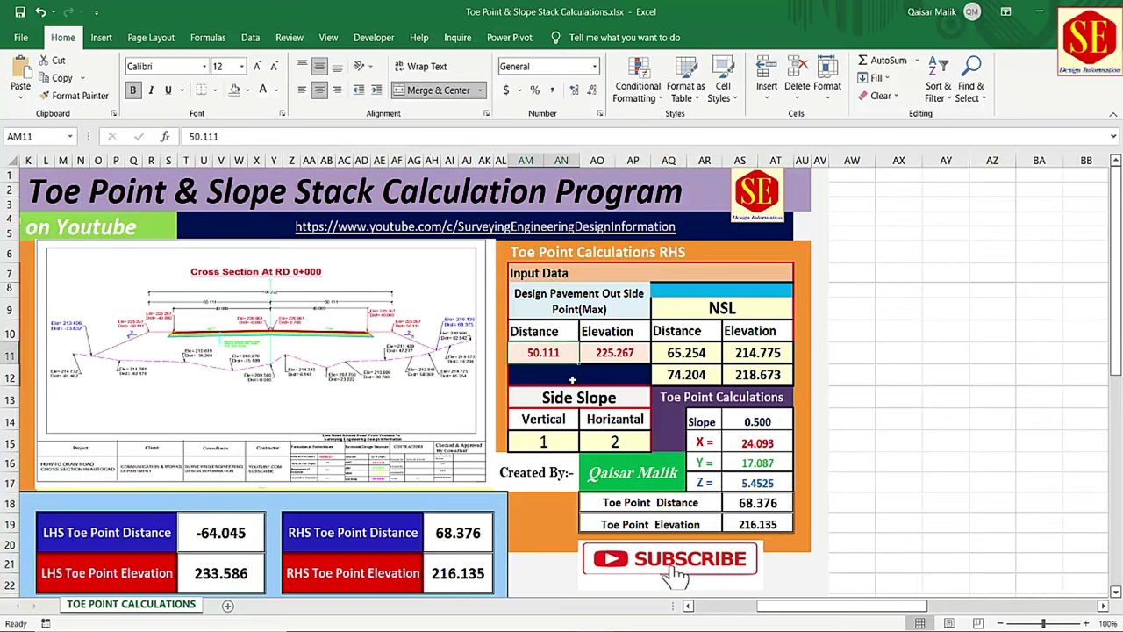
{"action": "left_click", "coordinate": [617, 357]}
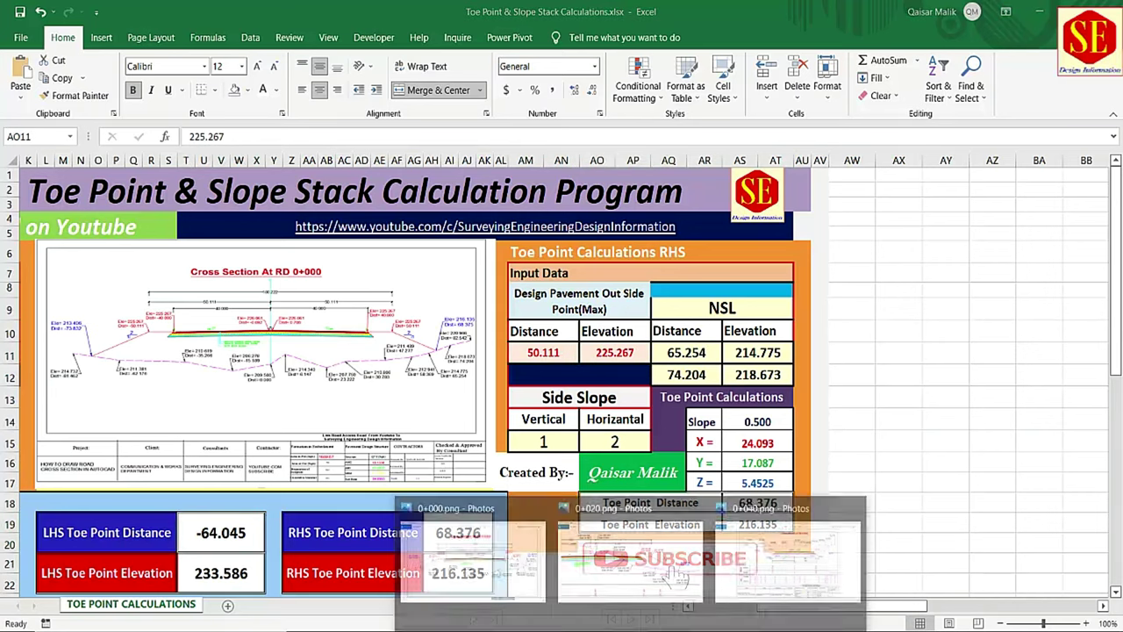
{"action": "key", "text": "alt+Tab"}
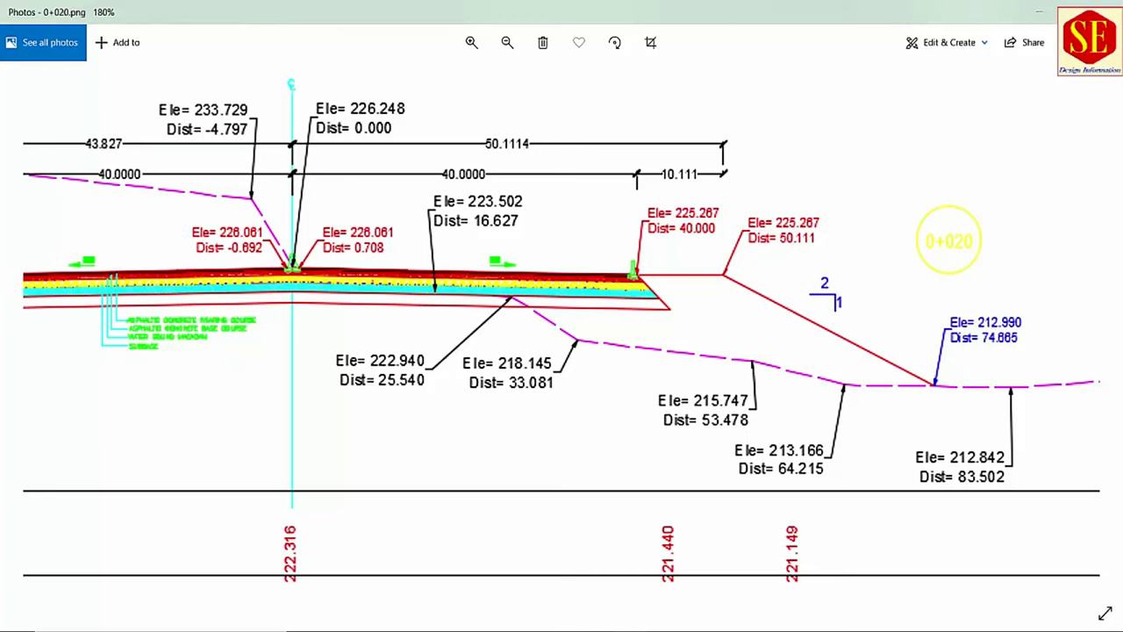
{"action": "key", "text": "alt+Tab"}
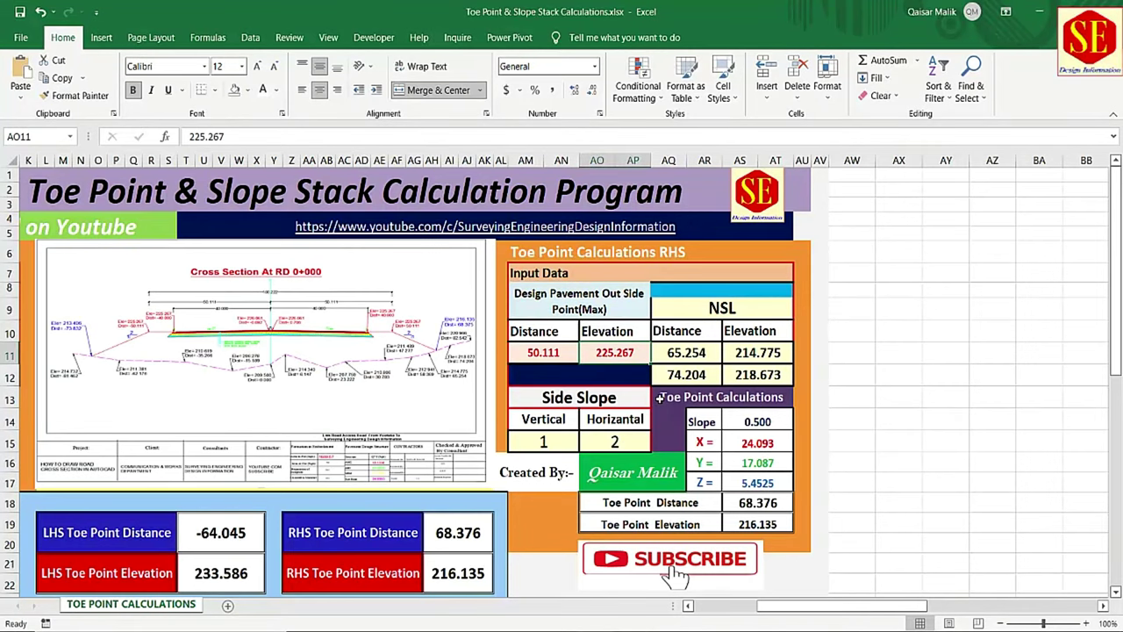
{"action": "type", "text": "225.267"}
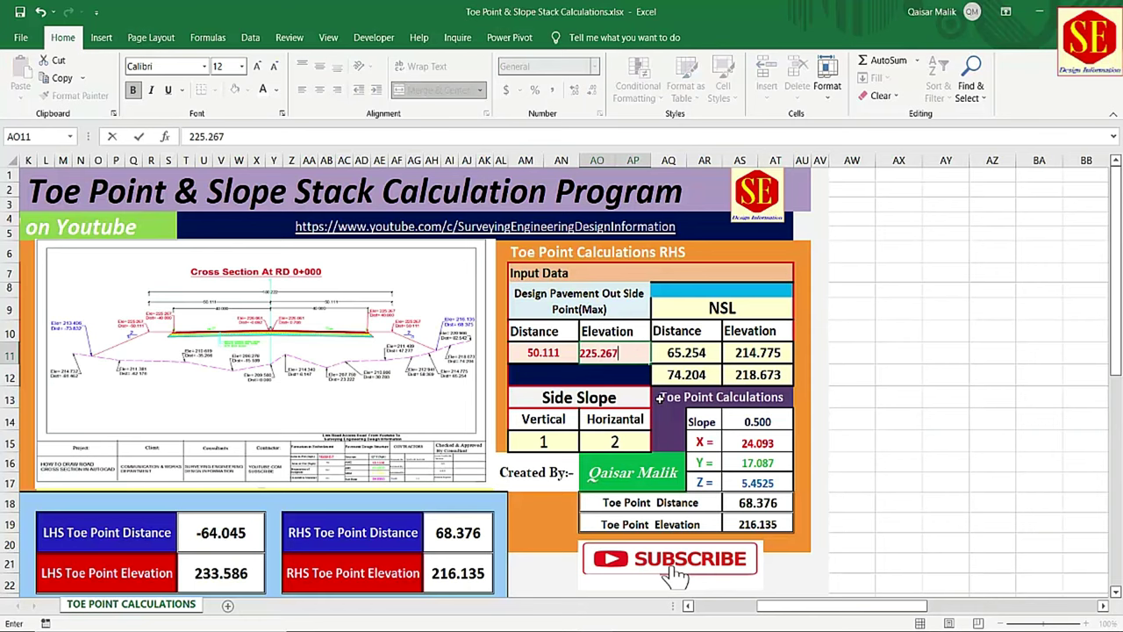
{"action": "key", "text": "Return"}
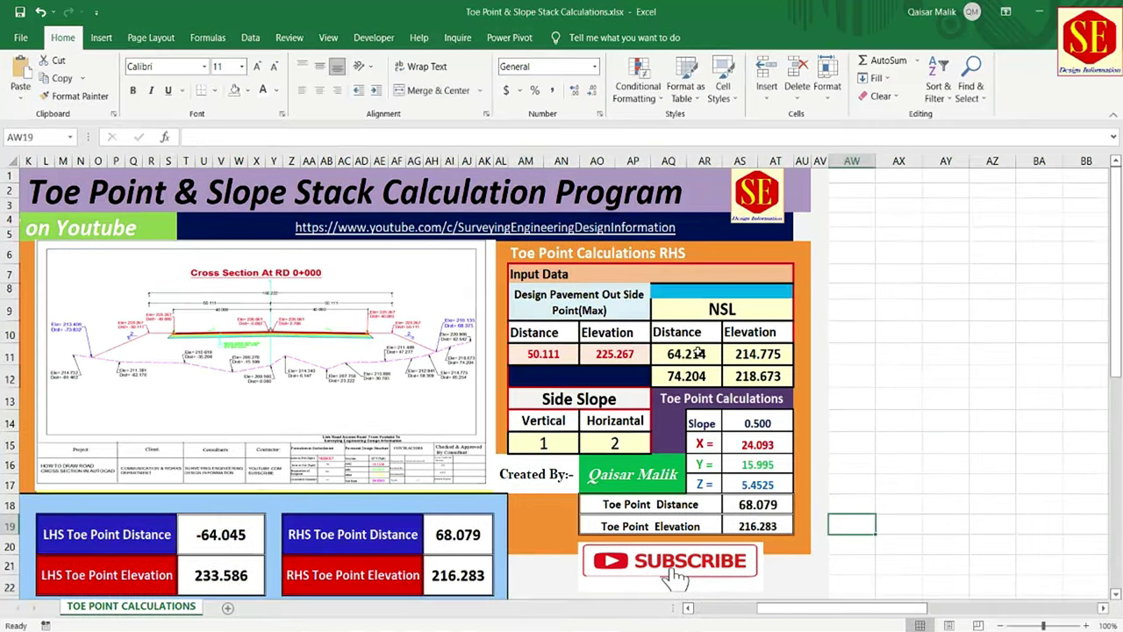
{"action": "left_click_drag", "start_coordinate": [686, 353], "coordinate": [746, 374]}
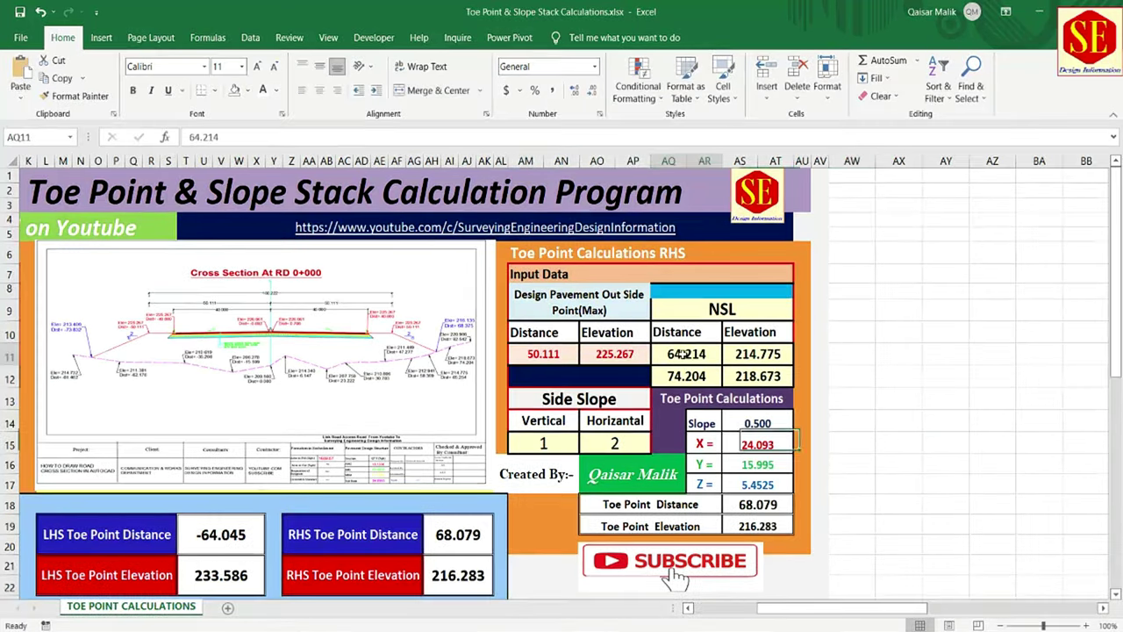
{"action": "key", "text": "Delete"}
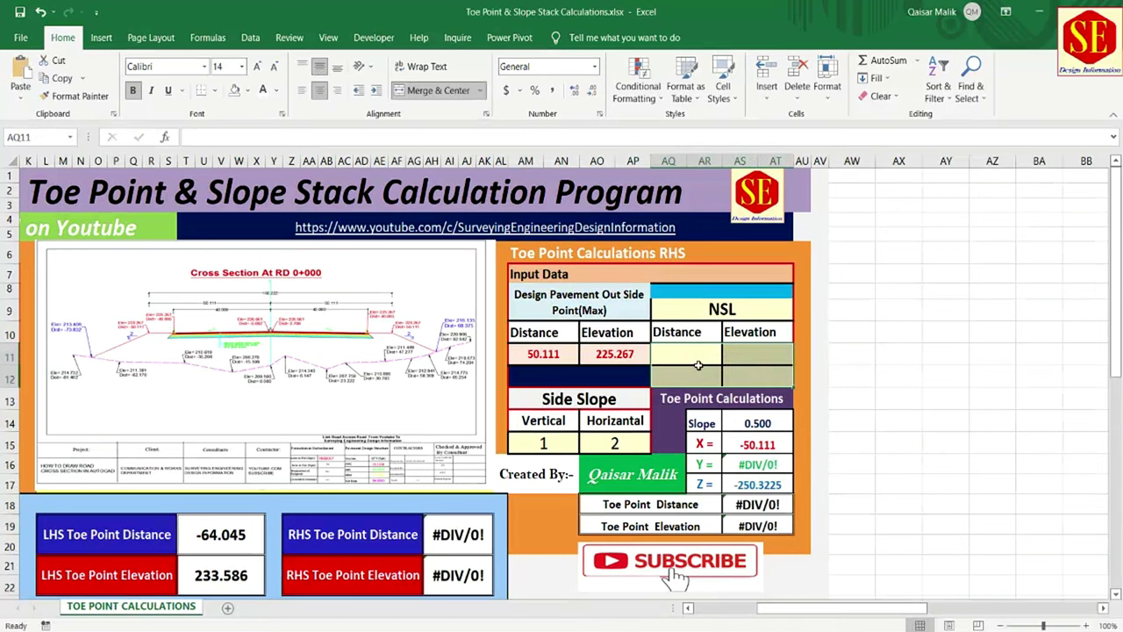
- Enter the first RHS ground point: distance 64.215 at elevation 213.166
{"action": "left_click", "coordinate": [683, 360]}
{"action": "mouse_move", "coordinate": [674, 618]}
{"action": "left_click", "coordinate": [649, 544]}
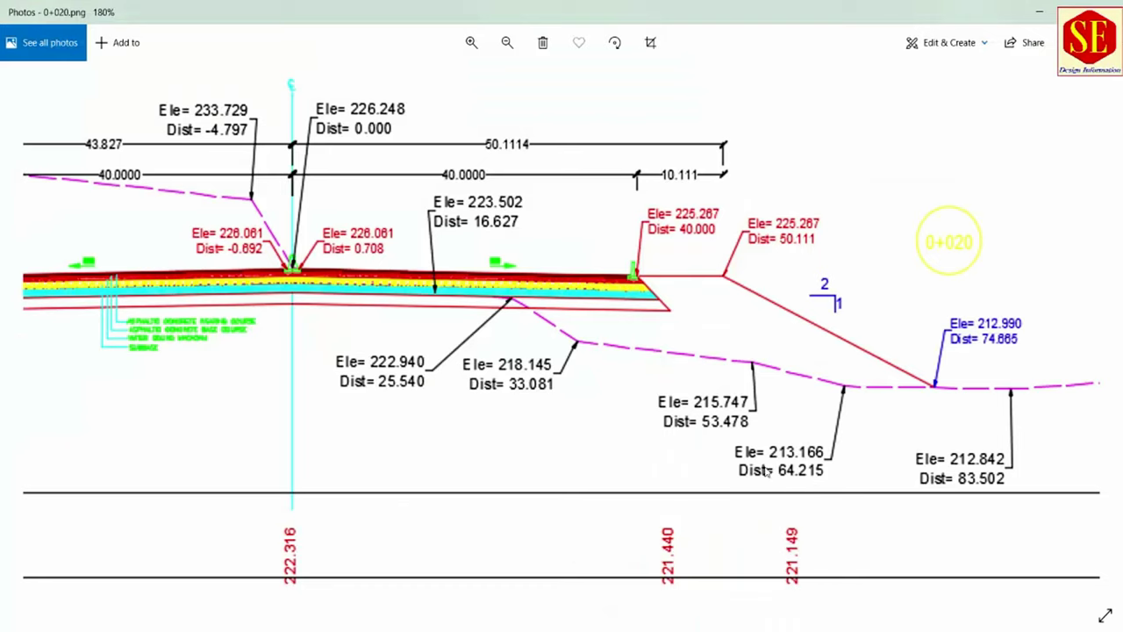
{"action": "key", "text": "alt+Tab"}
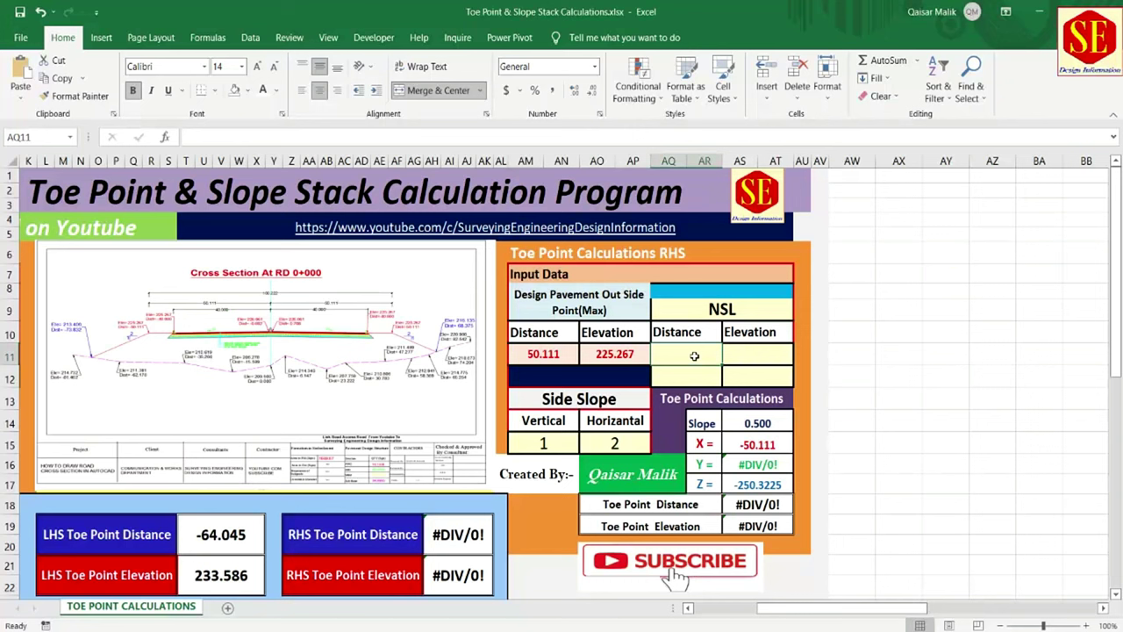
{"action": "type", "text": "64"}
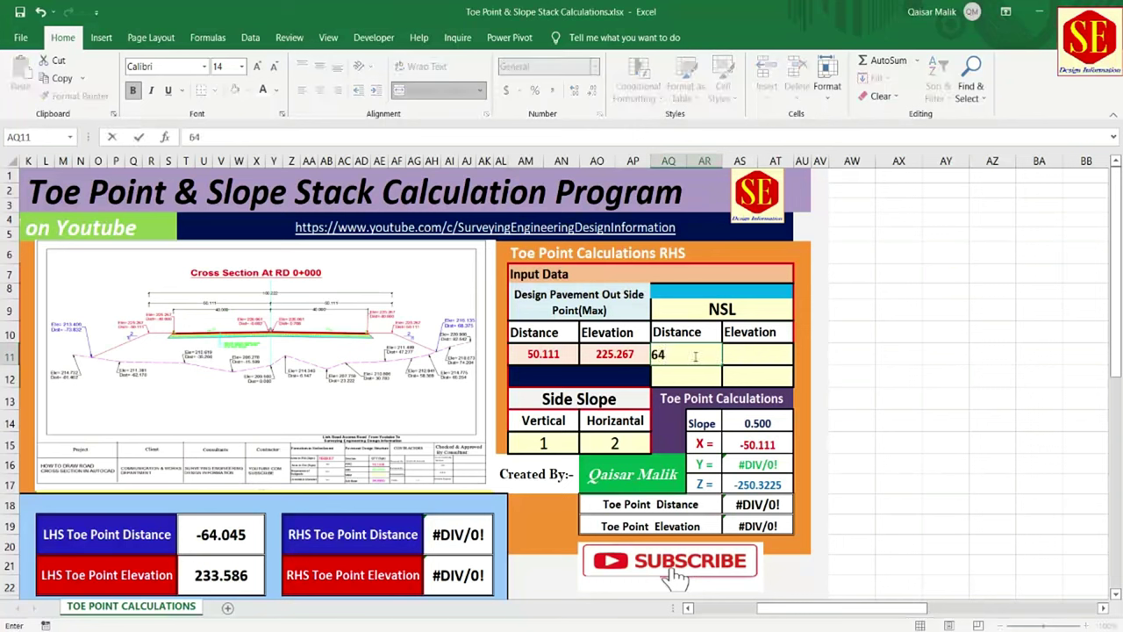
{"action": "type", "text": ".215"}
{"action": "left_click", "coordinate": [733, 353]}
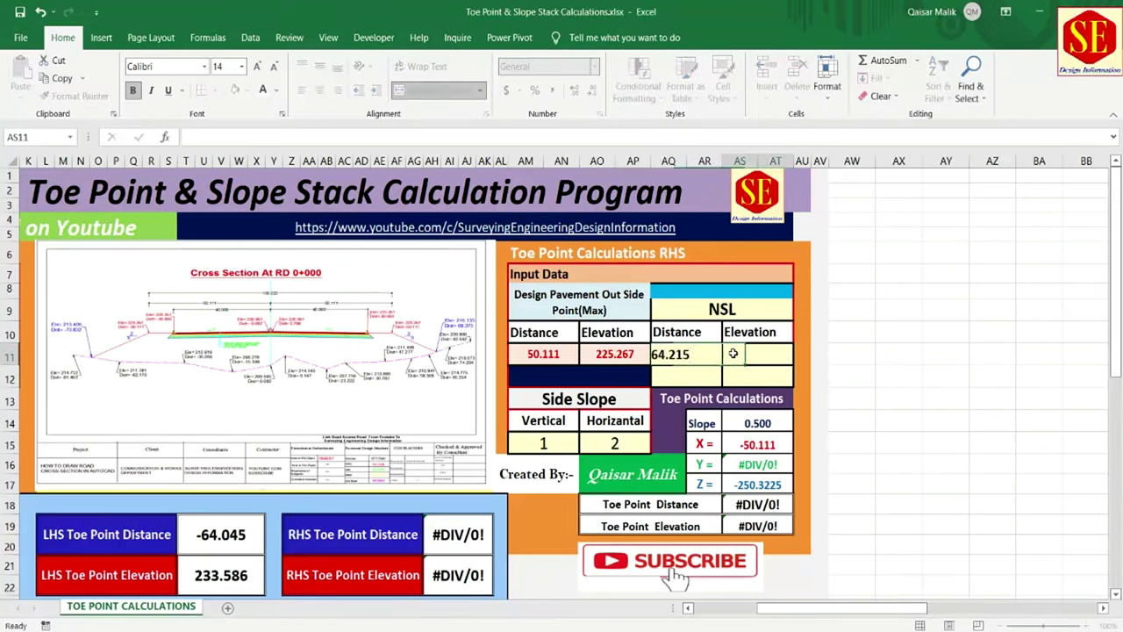
{"action": "type", "text": "213."}
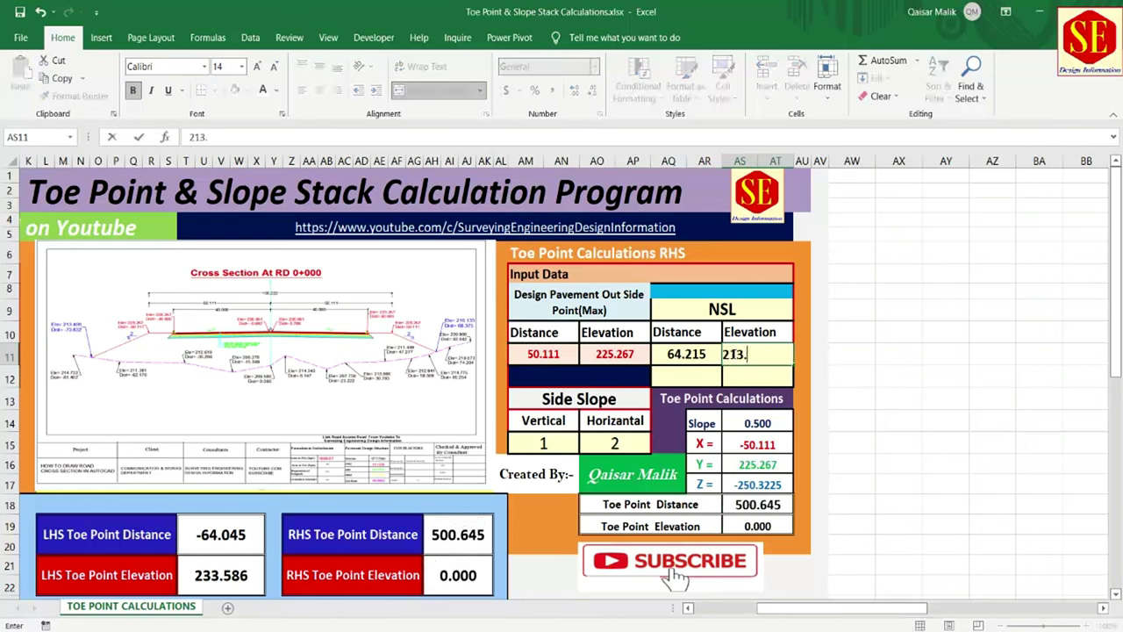
{"action": "type", "text": "166"}
{"action": "key", "text": "Return"}
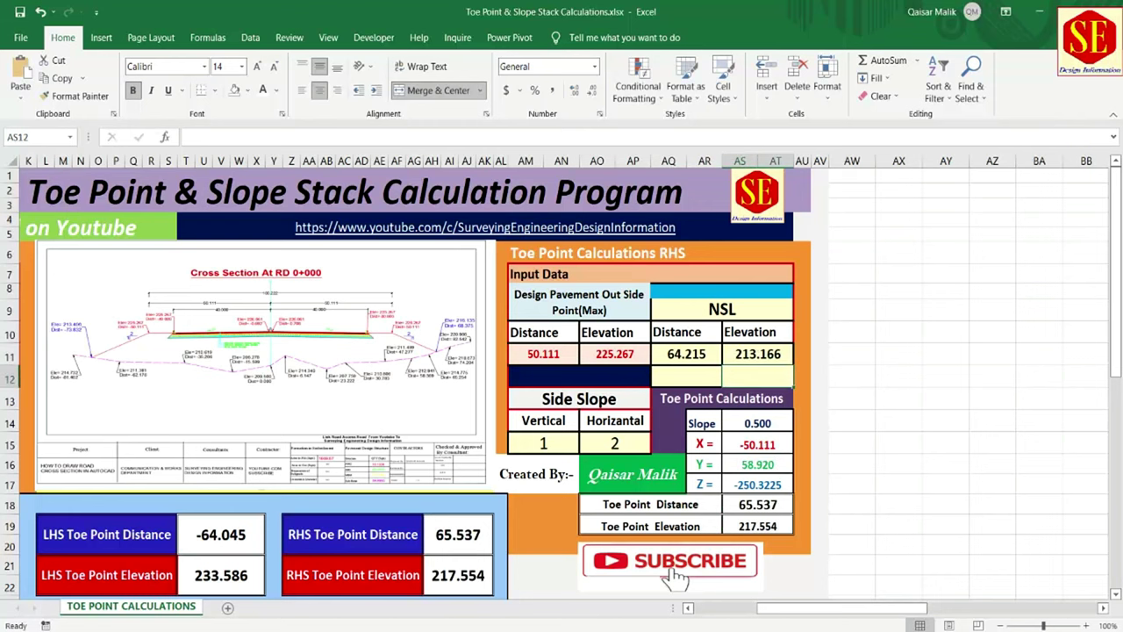
- Enter the second RHS ground point, 83.502 at 212.842, and check the RHS slope of 2
{"action": "left_click", "coordinate": [583, 553]}
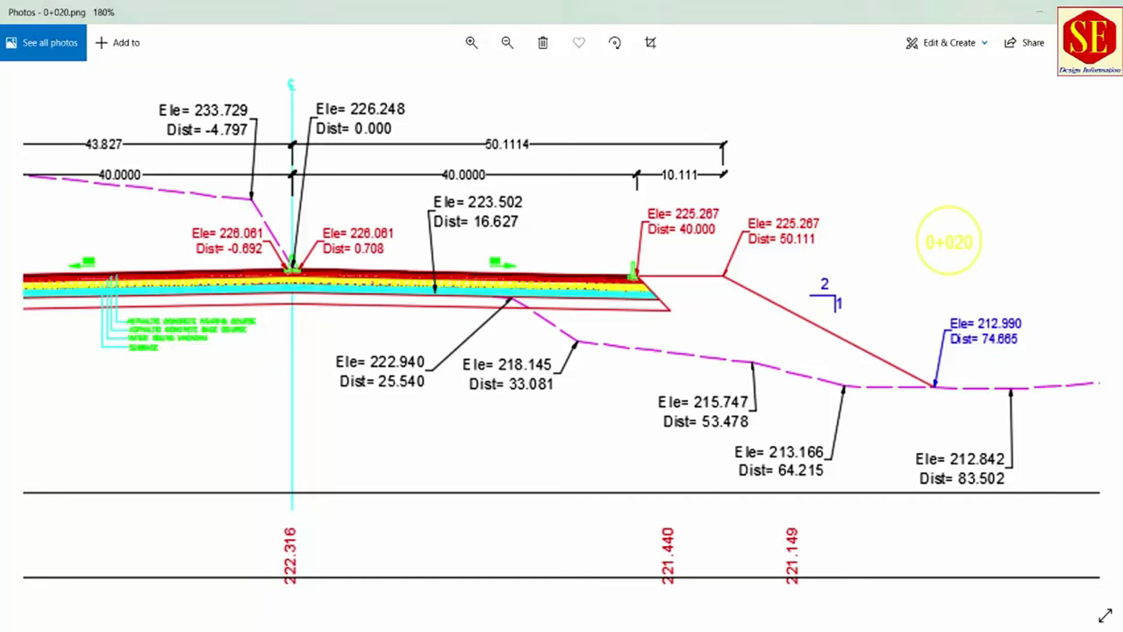
{"action": "key", "text": "alt+F4"}
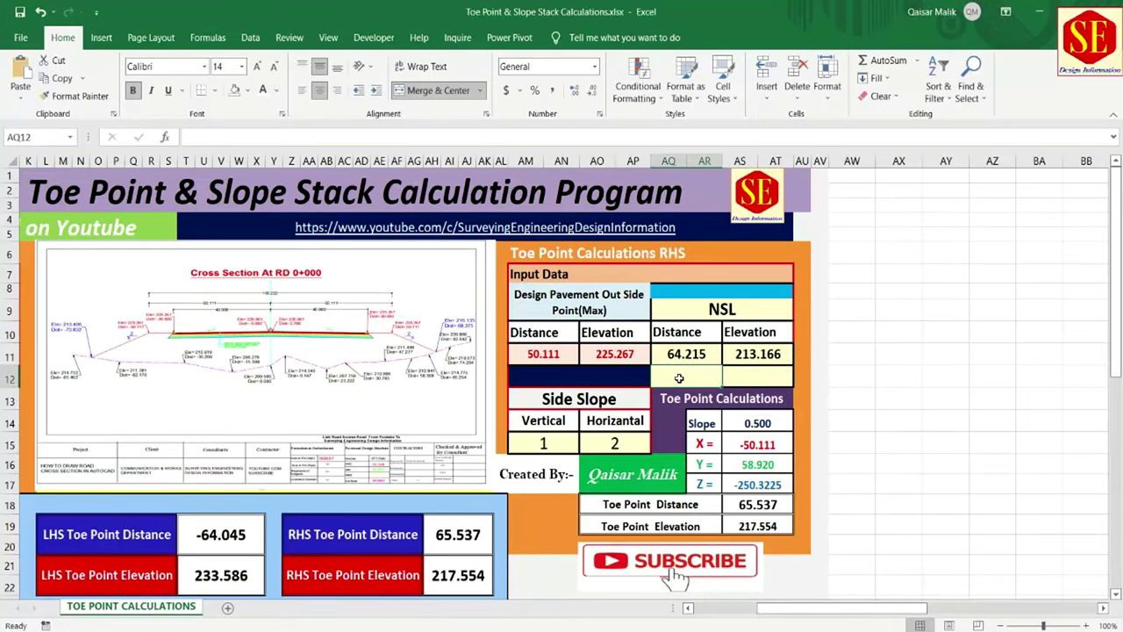
{"action": "type", "text": "83.502"}
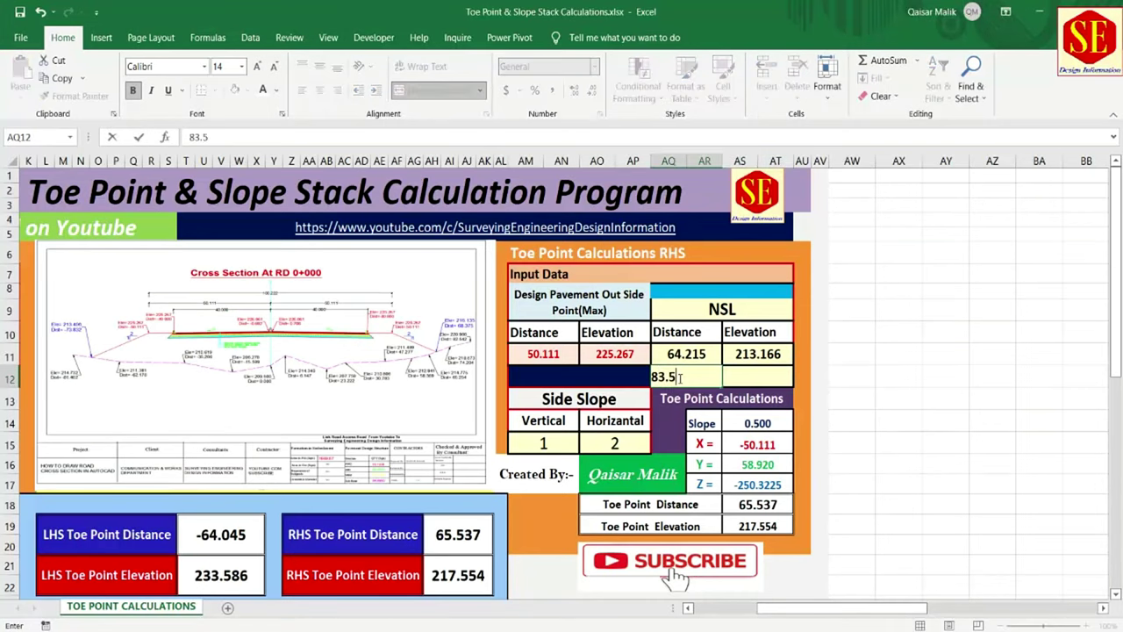
{"action": "left_click", "coordinate": [744, 373]}
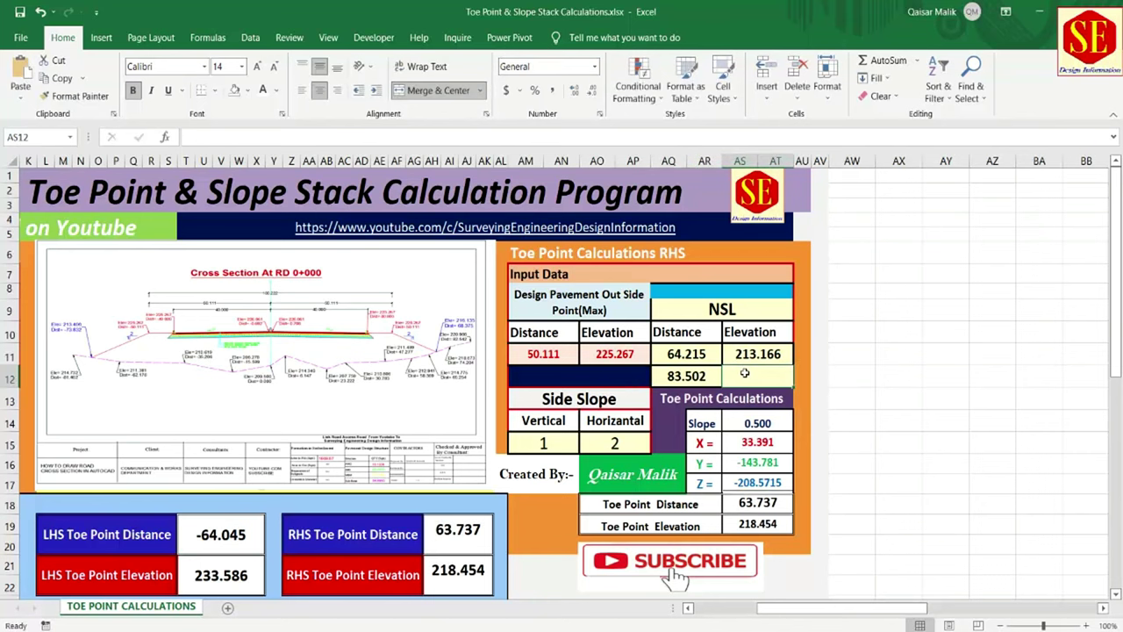
{"action": "type", "text": "212."}
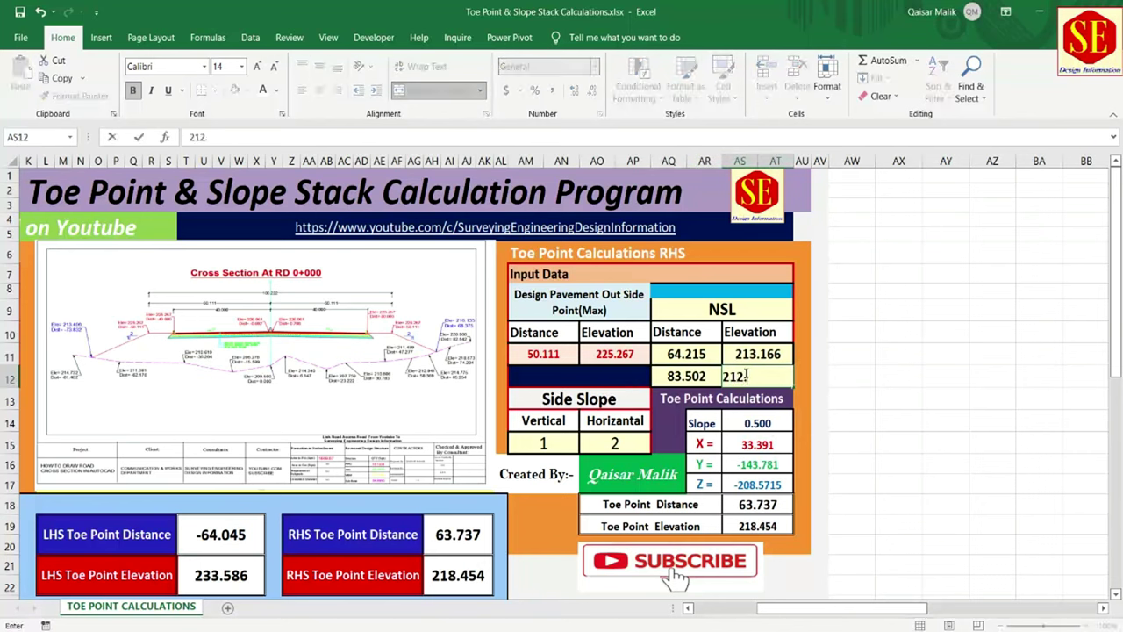
{"action": "type", "text": "842"}
{"action": "key", "text": "Return"}
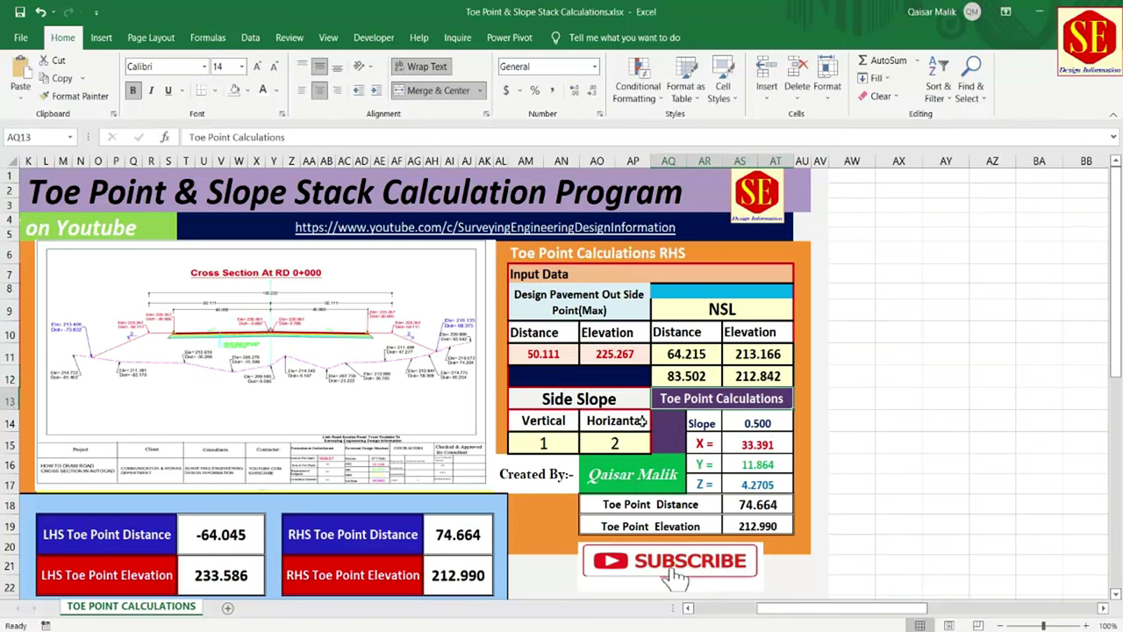
{"action": "left_click", "coordinate": [553, 434]}
{"action": "key", "text": "Right"}
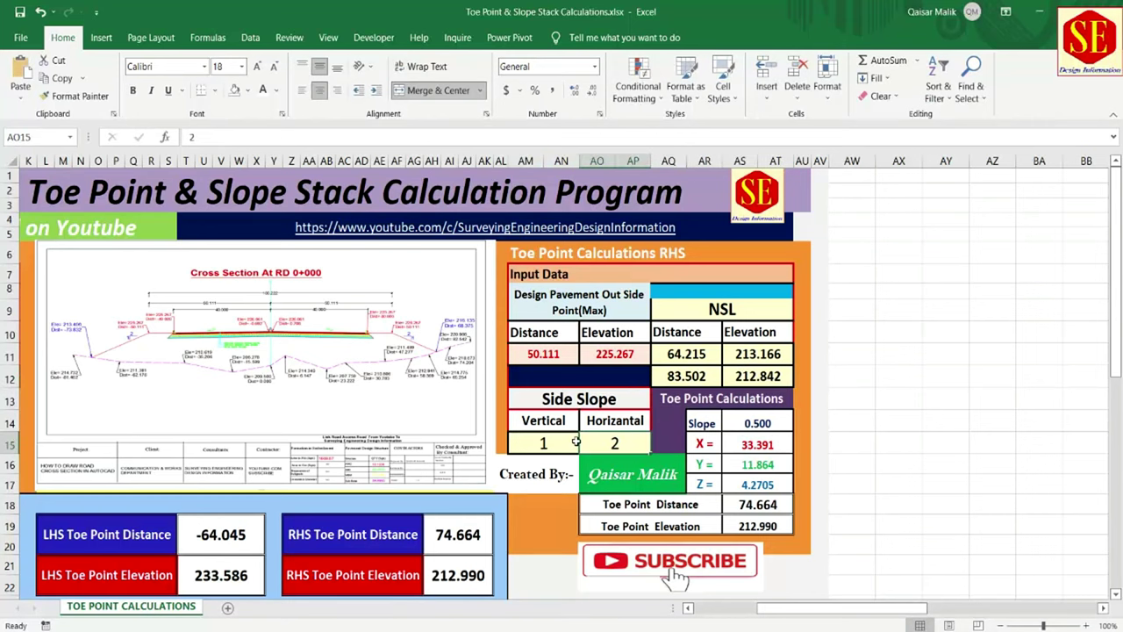
{"action": "scroll", "coordinate": [609, 445], "scroll_direction": "down", "scroll_amount": 1}
- Check the RHS toe result of 74.664, 212.990 and scroll back to the LHS table
{"action": "left_click", "coordinate": [455, 498]}
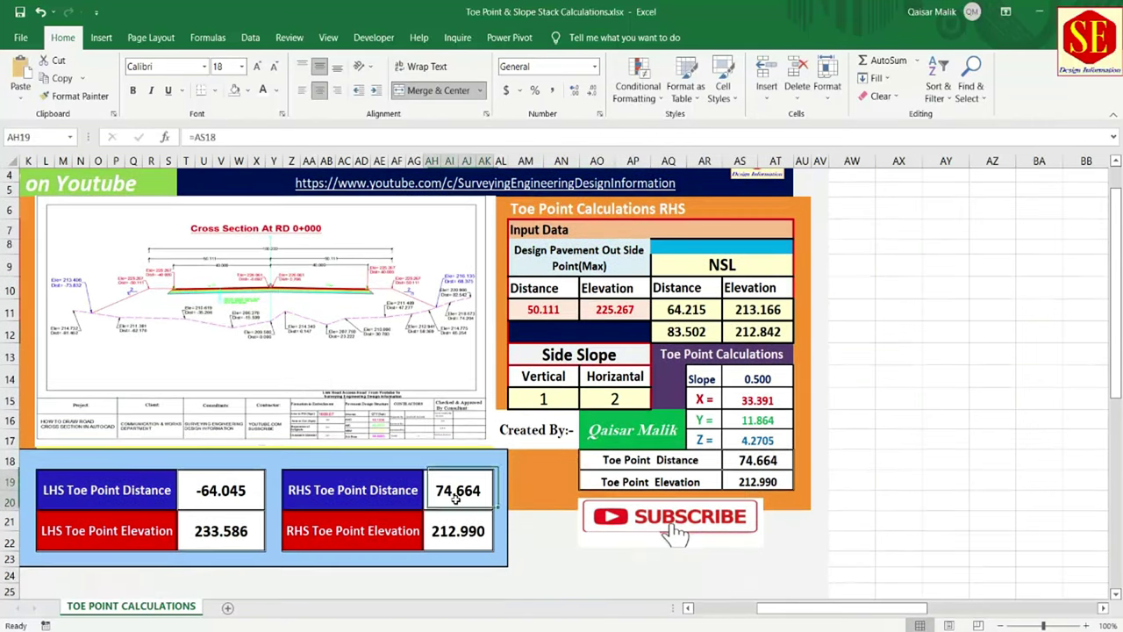
{"action": "left_click", "coordinate": [301, 497]}
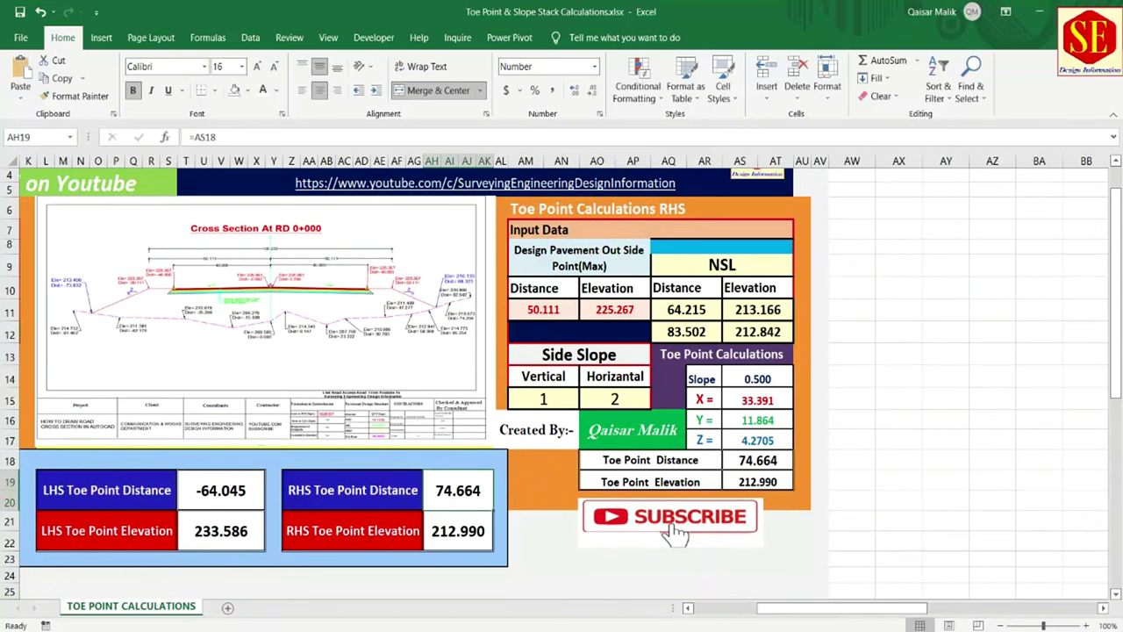
{"action": "left_click", "coordinate": [671, 575]}
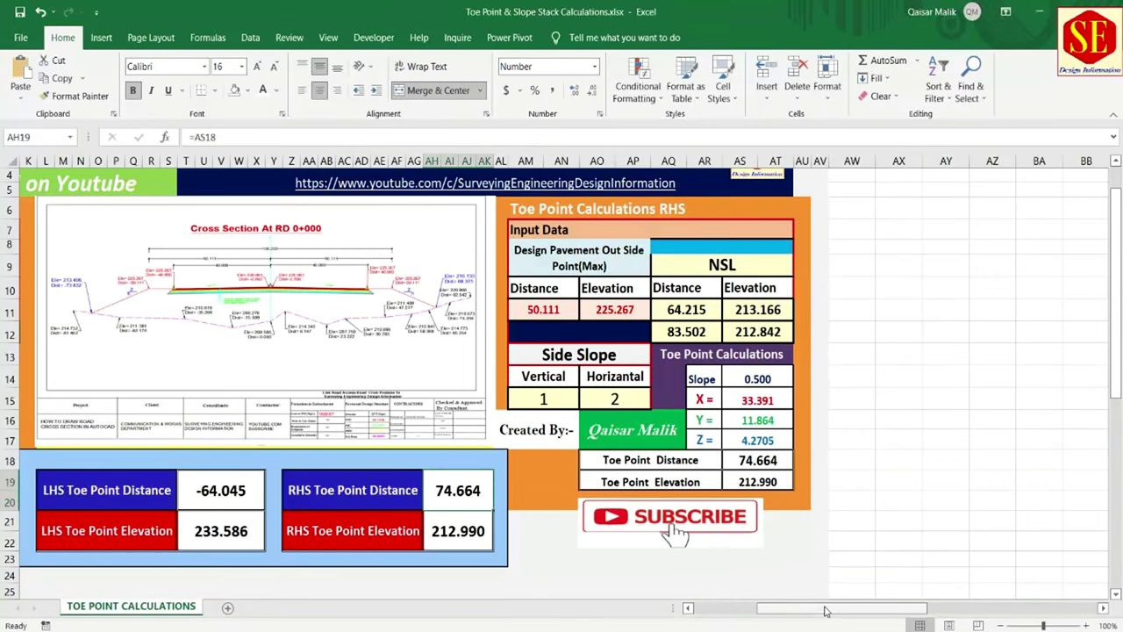
{"action": "left_click_drag", "start_coordinate": [837, 607], "coordinate": [773, 607]}
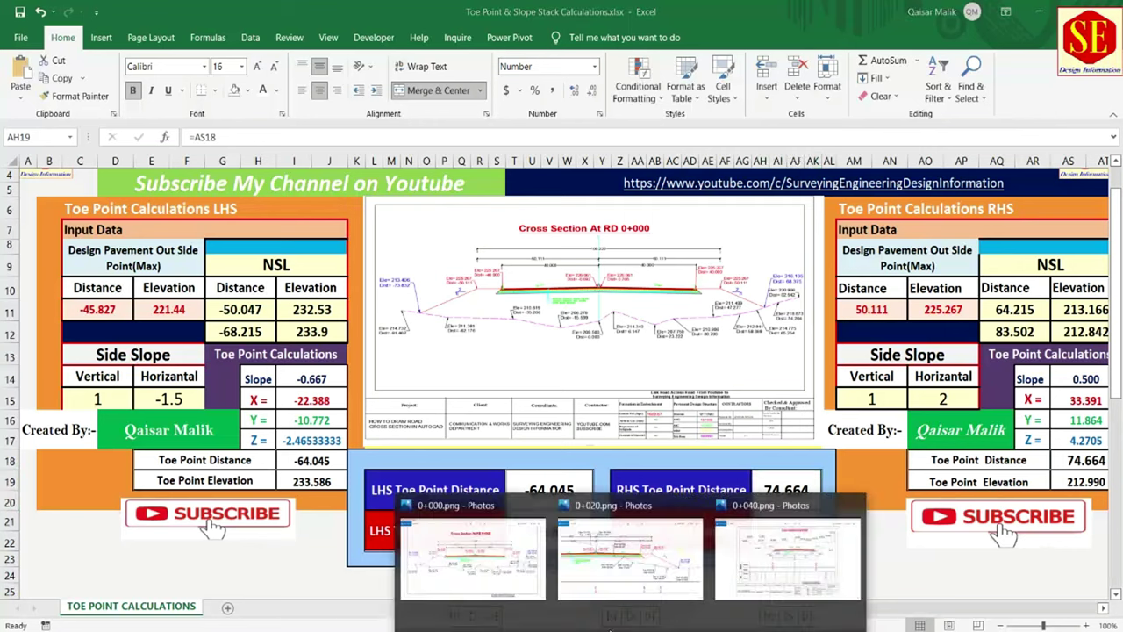
{"action": "left_click", "coordinate": [456, 544]}
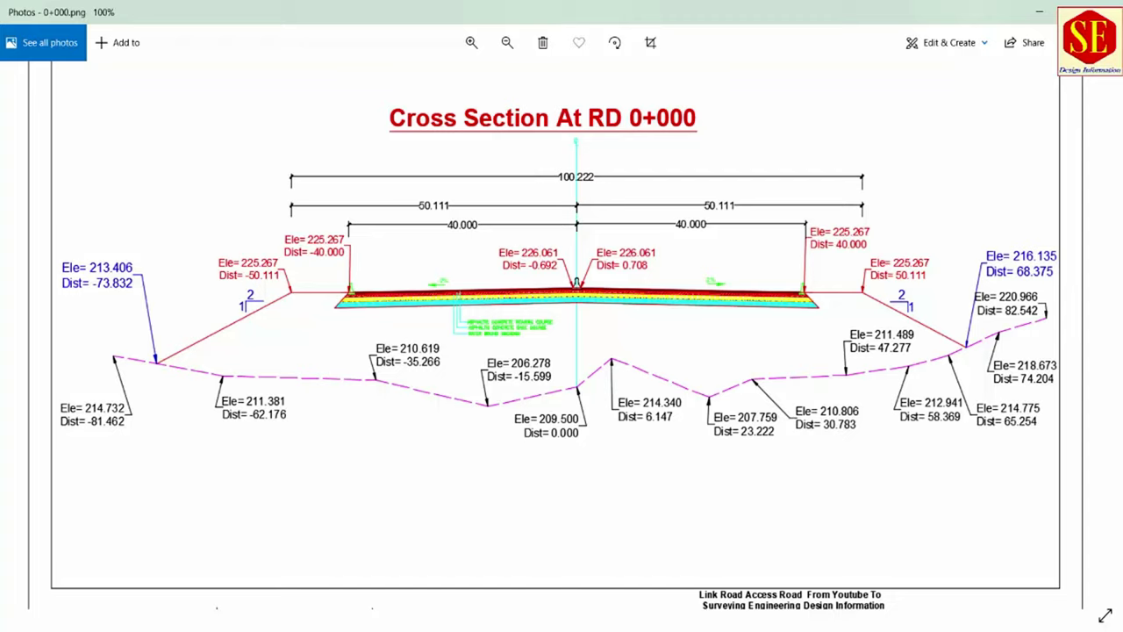
{"action": "key", "text": "alt+F4"}
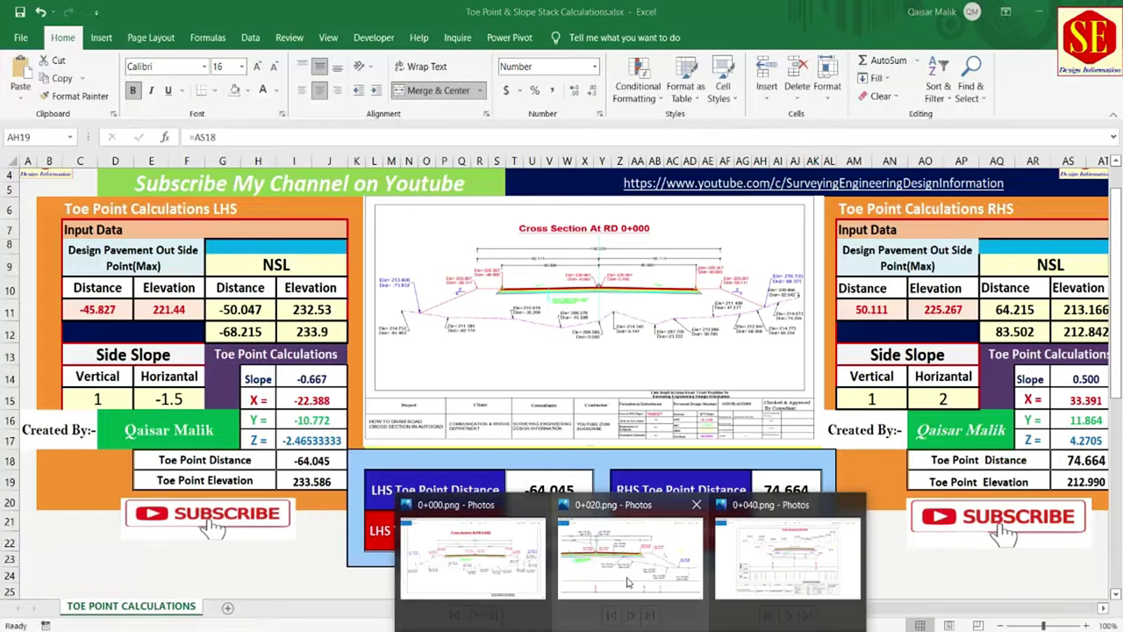
{"action": "left_click", "coordinate": [588, 546]}
{"action": "scroll", "coordinate": [444, 264], "scroll_direction": "down", "scroll_amount": 5}
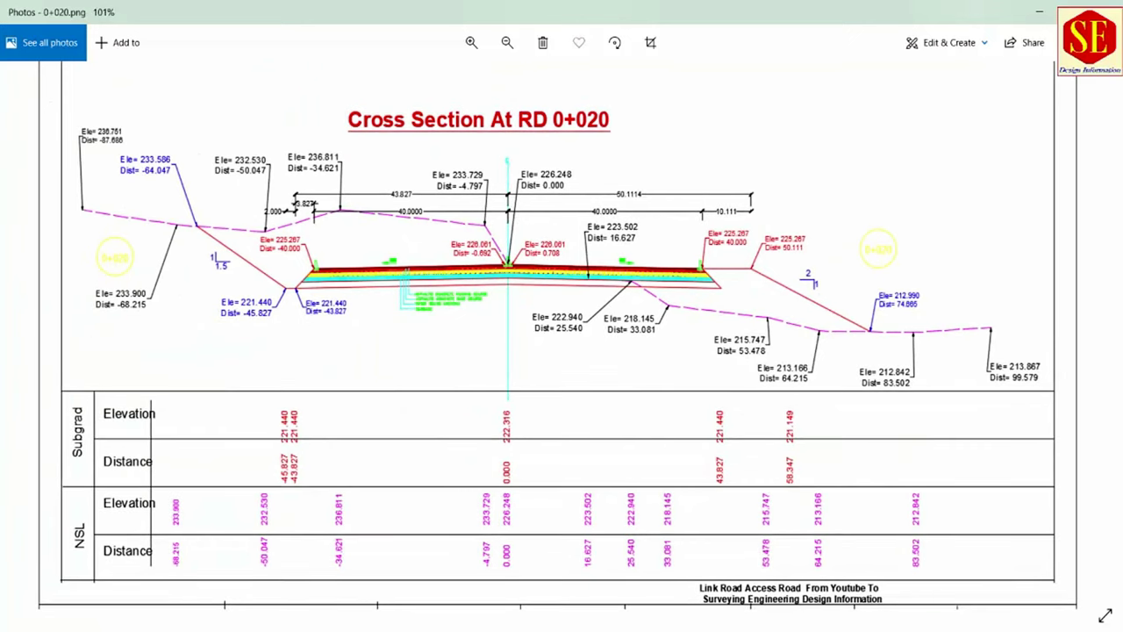
{"action": "left_click", "coordinate": [477, 564]}
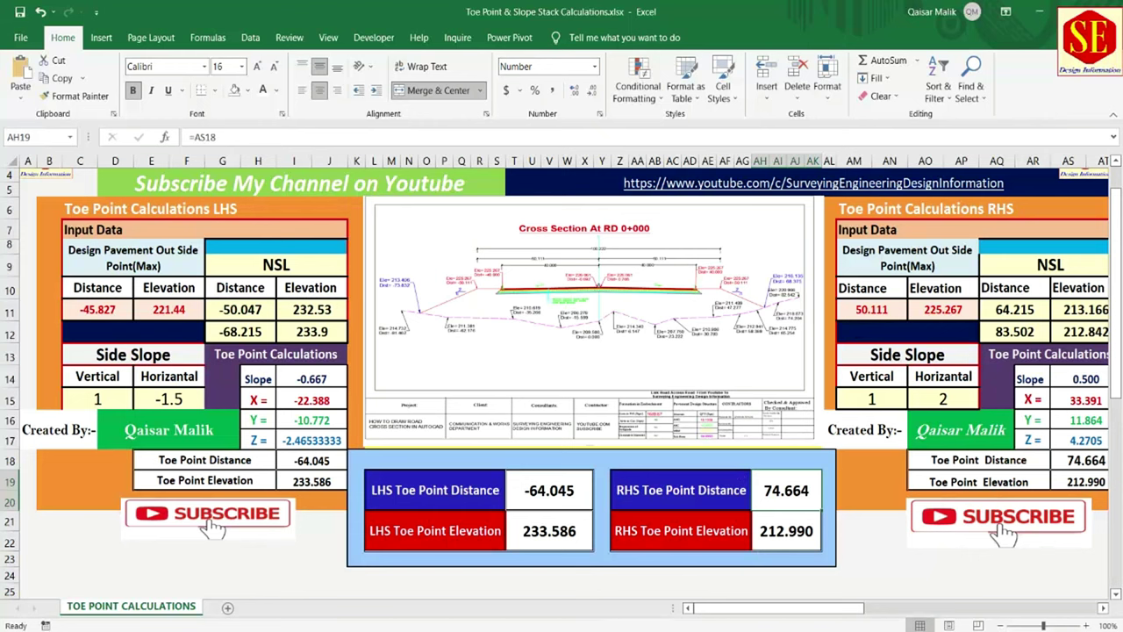
{"action": "scroll", "coordinate": [619, 535], "scroll_direction": "up", "scroll_amount": 5}
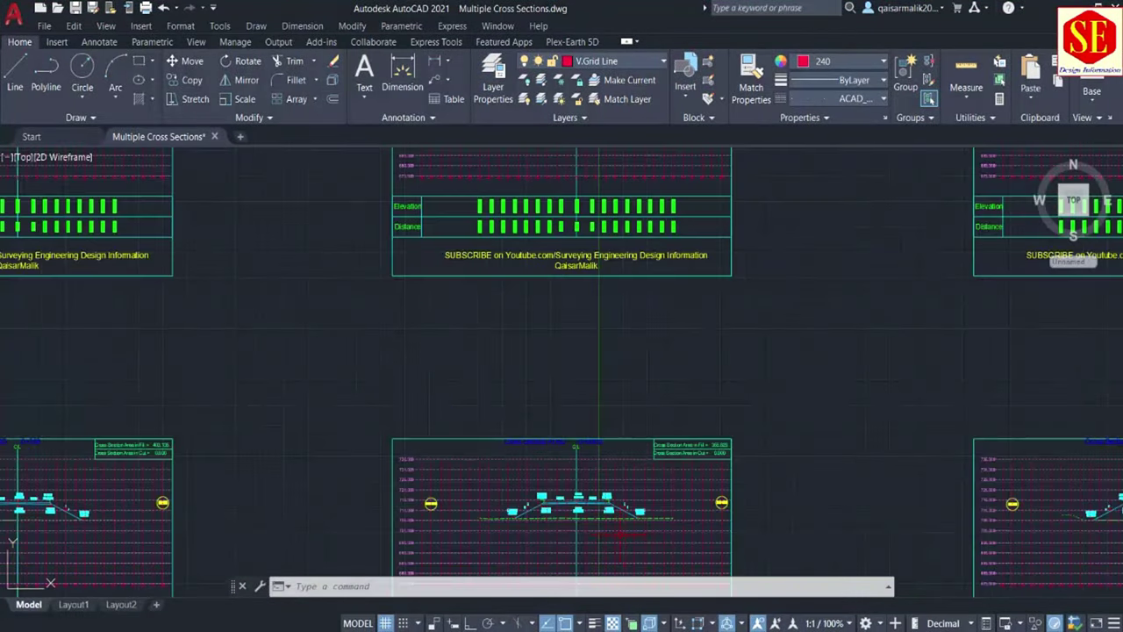
{"action": "scroll", "coordinate": [624, 356], "scroll_direction": "up", "scroll_amount": 6}
{"action": "scroll", "coordinate": [633, 281], "scroll_direction": "up", "scroll_amount": 2}
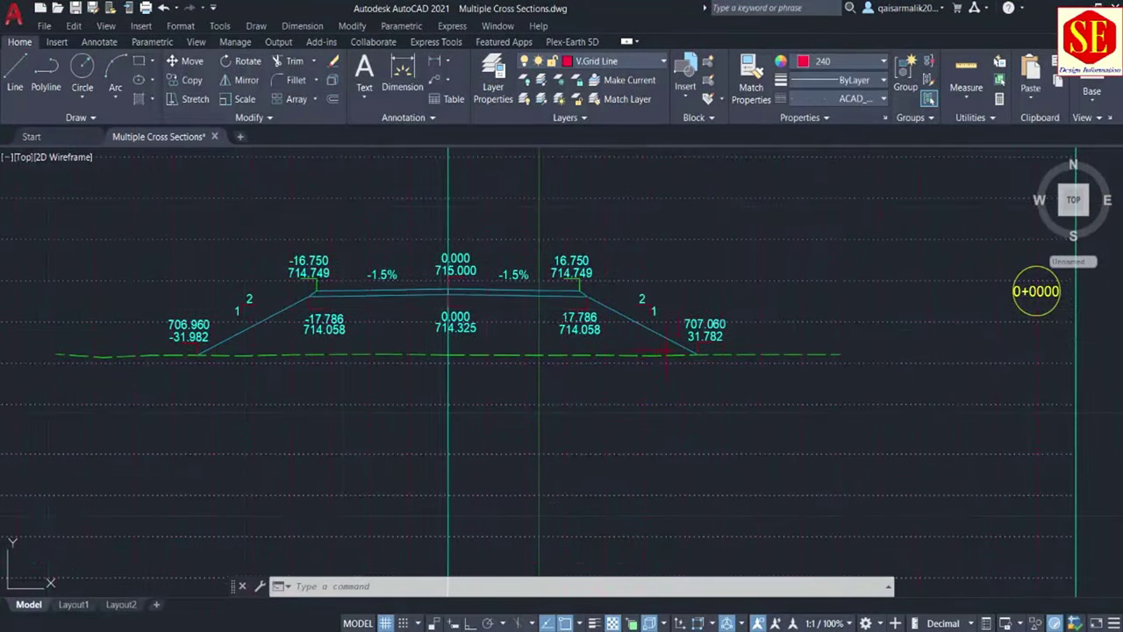
{"action": "scroll", "coordinate": [649, 289], "scroll_direction": "up", "scroll_amount": 2}
{"action": "scroll", "coordinate": [712, 351], "scroll_direction": "down", "scroll_amount": 3}
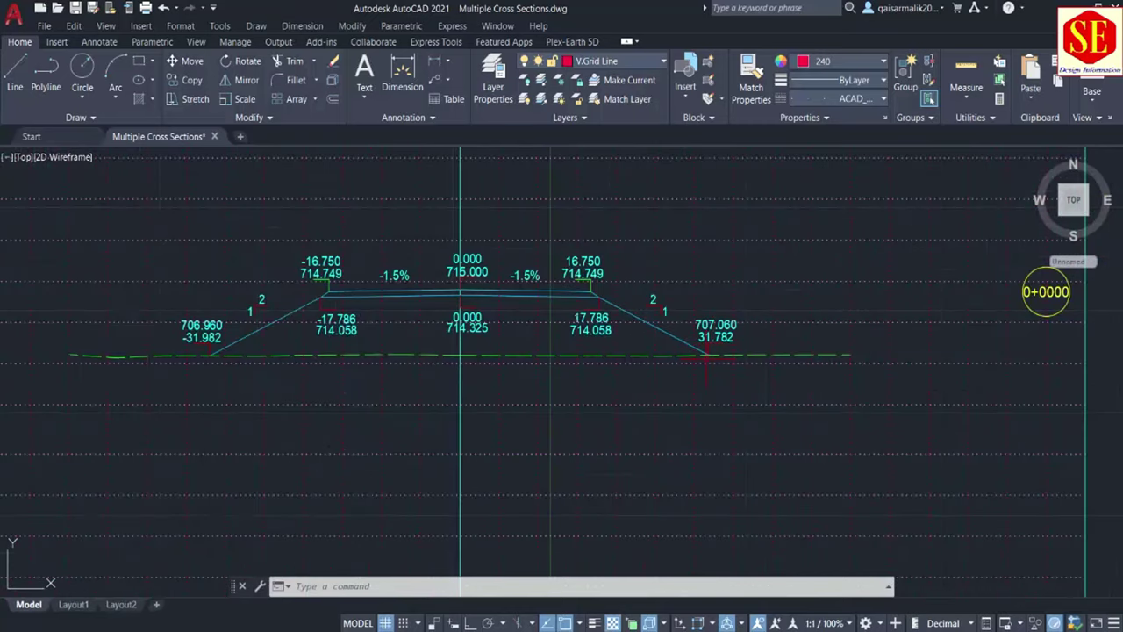
{"action": "scroll", "coordinate": [225, 381], "scroll_direction": "down", "scroll_amount": 2}
{"action": "scroll", "coordinate": [268, 502], "scroll_direction": "down", "scroll_amount": 3}
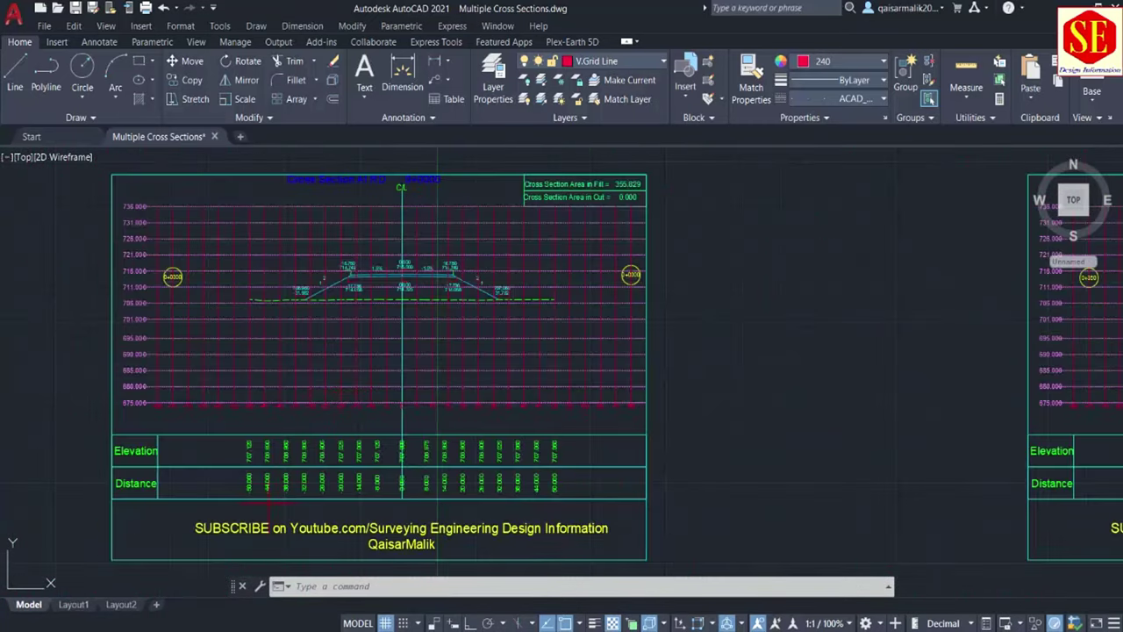
{"action": "scroll", "coordinate": [371, 446], "scroll_direction": "down", "scroll_amount": 3}
{"action": "scroll", "coordinate": [496, 423], "scroll_direction": "up", "scroll_amount": 6}
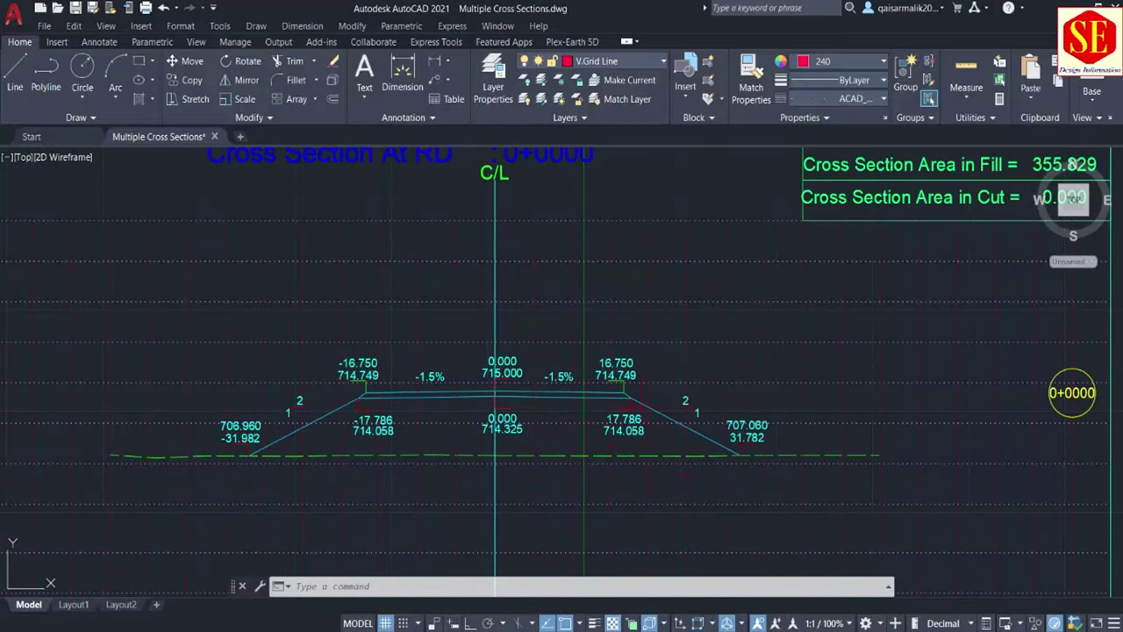
{"action": "scroll", "coordinate": [636, 403], "scroll_direction": "down", "scroll_amount": 2}
{"action": "scroll", "coordinate": [671, 431], "scroll_direction": "down", "scroll_amount": 4}
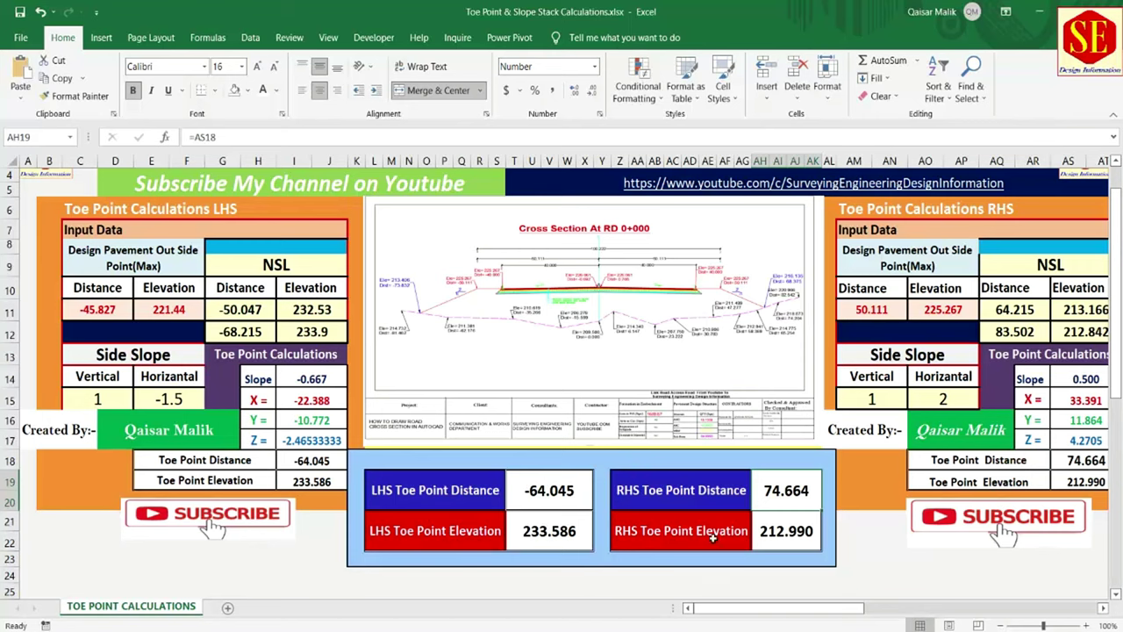
{"action": "scroll", "coordinate": [635, 349], "scroll_direction": "up", "scroll_amount": 1}
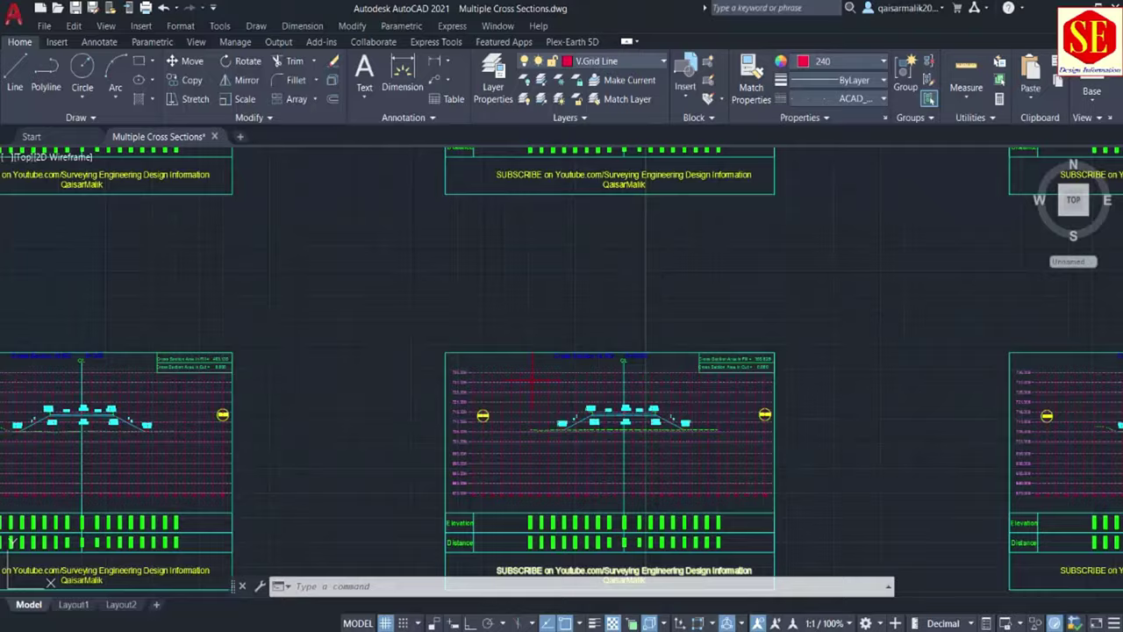
{"action": "scroll", "coordinate": [594, 438], "scroll_direction": "down", "scroll_amount": 5}
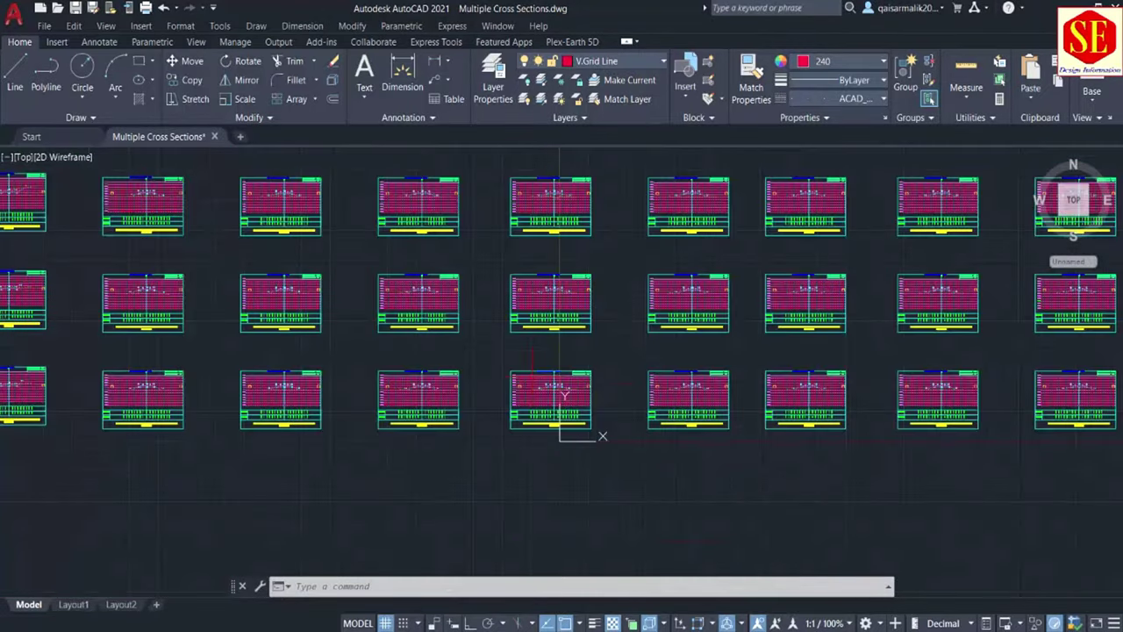
{"action": "scroll", "coordinate": [636, 389], "scroll_direction": "down", "scroll_amount": 3}
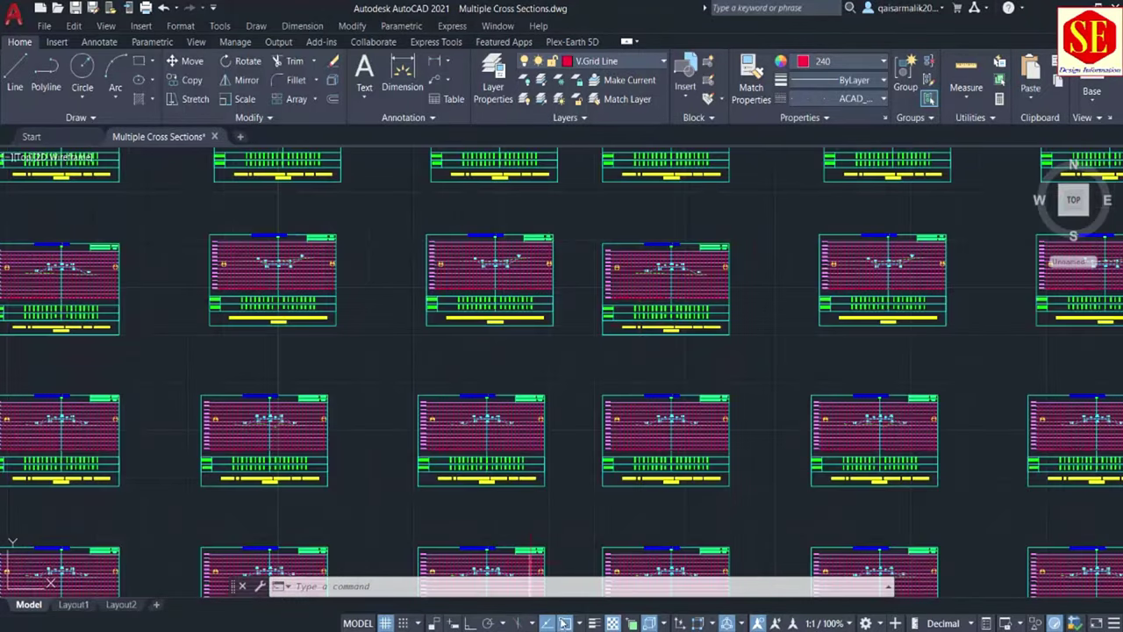